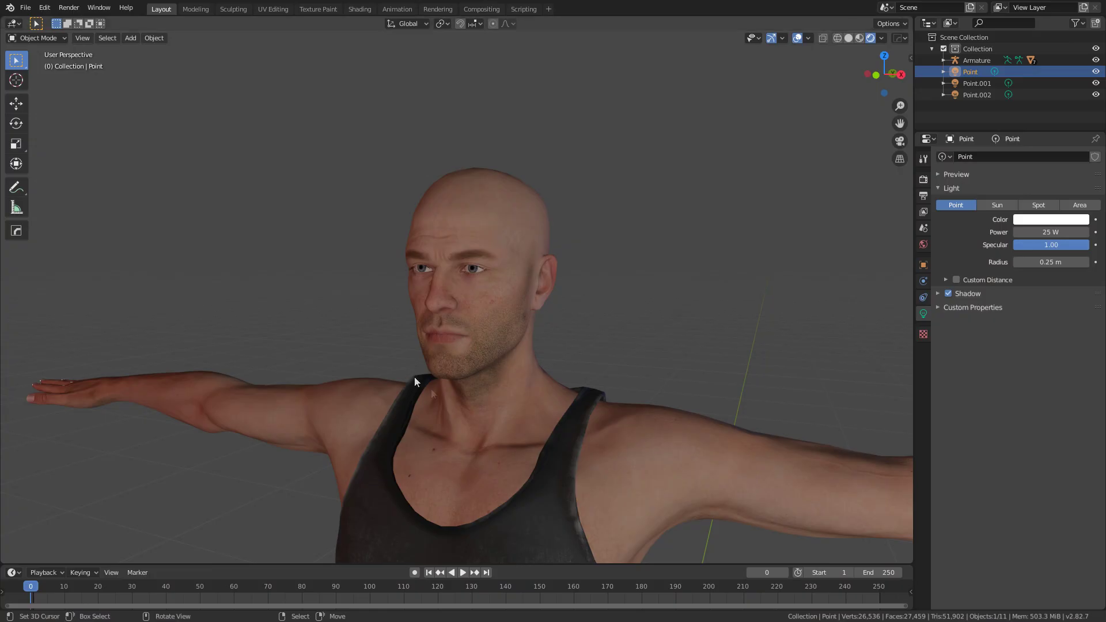
- Put the character's body mesh in Edit Mode and display it as wireframe in the right orthographic view
click(514, 230)
key(Tab)
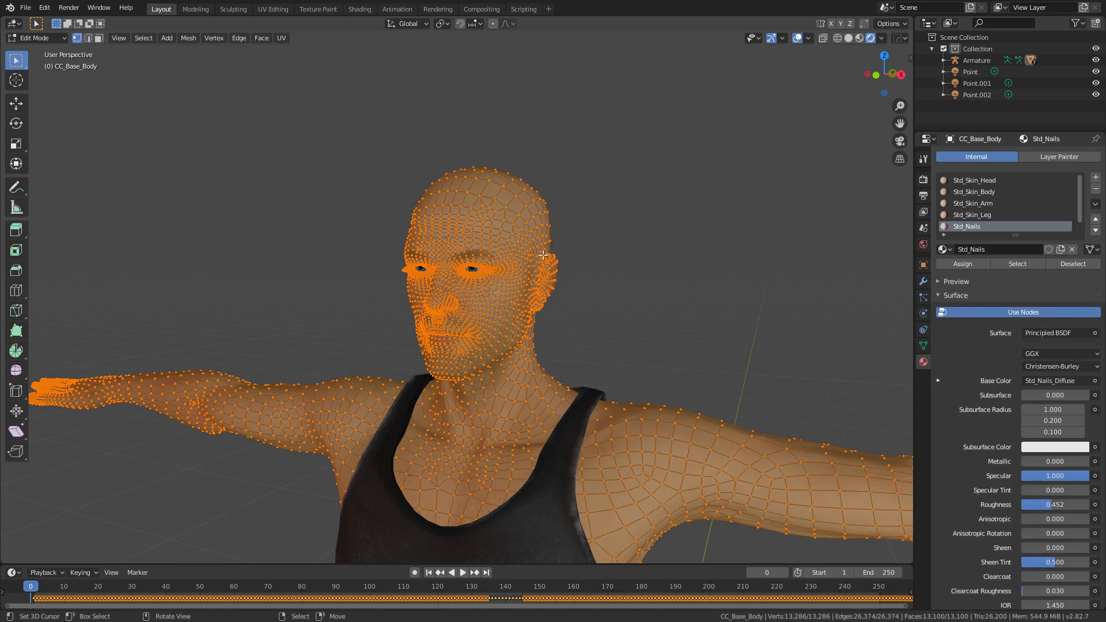
key(KP_3)
scroll(543, 255, up, 4)
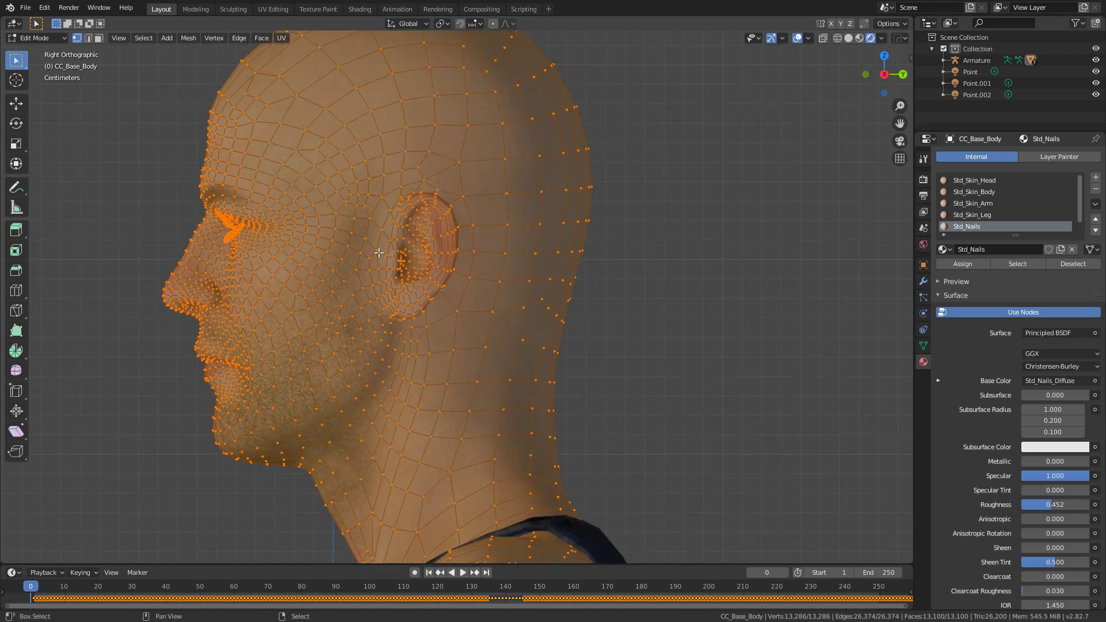
key(z)
click(317, 311)
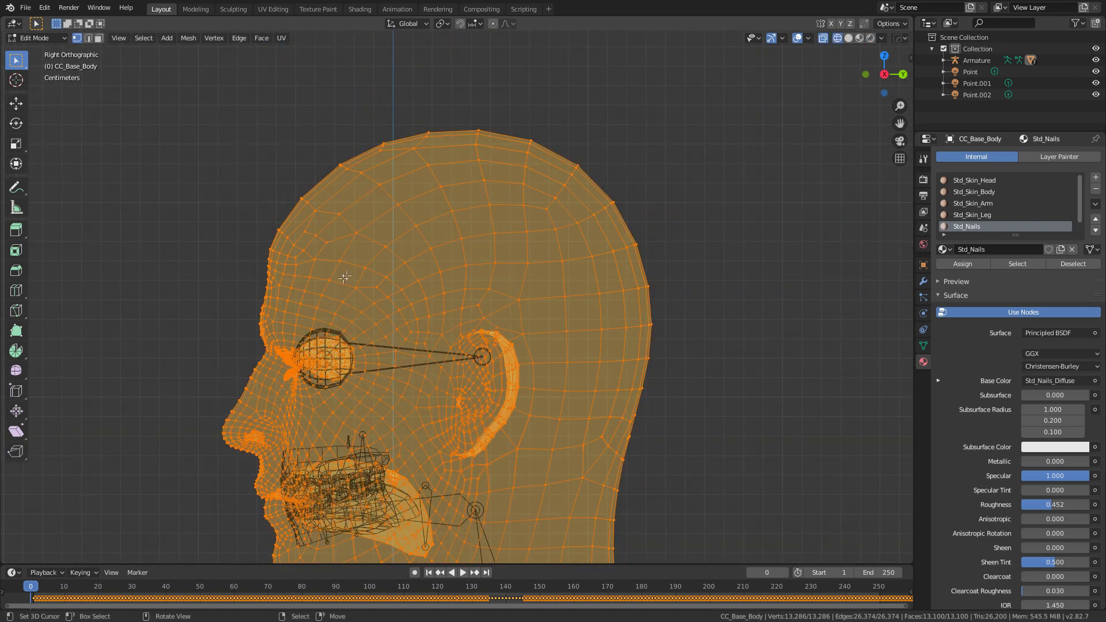
- Clear the selection and circle-select the scalp vertices from the front hairline over the crown and behind the ear to the nape
key(alt+a)
key(c)
mouse_move(279, 198)
mouse_down()
mouse_move(315, 234)
mouse_move(395, 257)
mouse_move(438, 300)
mouse_move(522, 302)
mouse_move(544, 333)
mouse_move(530, 420)
mouse_move(553, 155)
mouse_move(340, 173)
mouse_move(312, 204)
mouse_move(576, 277)
mouse_move(544, 457)
mouse_move(562, 489)
mouse_up()
right_click(312, 204)
key(c)
right_click(562, 490)
scroll(560, 367, up, 6)
scroll(560, 366, down, 6)
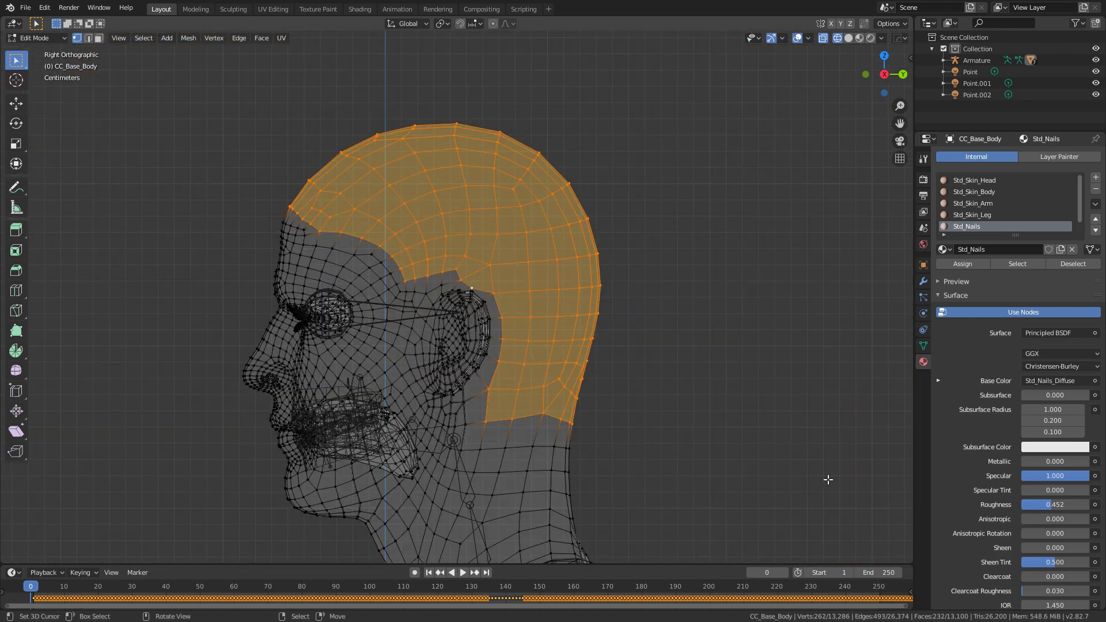
- Create a vertex group named Hair from the selected scalp vertices
click(924, 346)
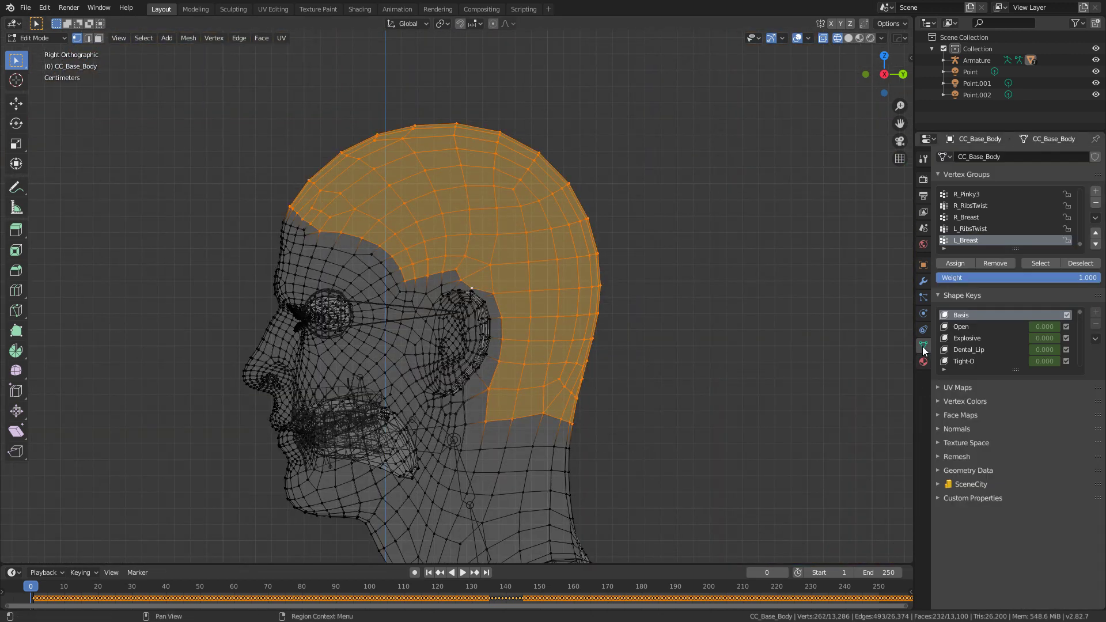
scroll(969, 209, up, 5)
click(1095, 192)
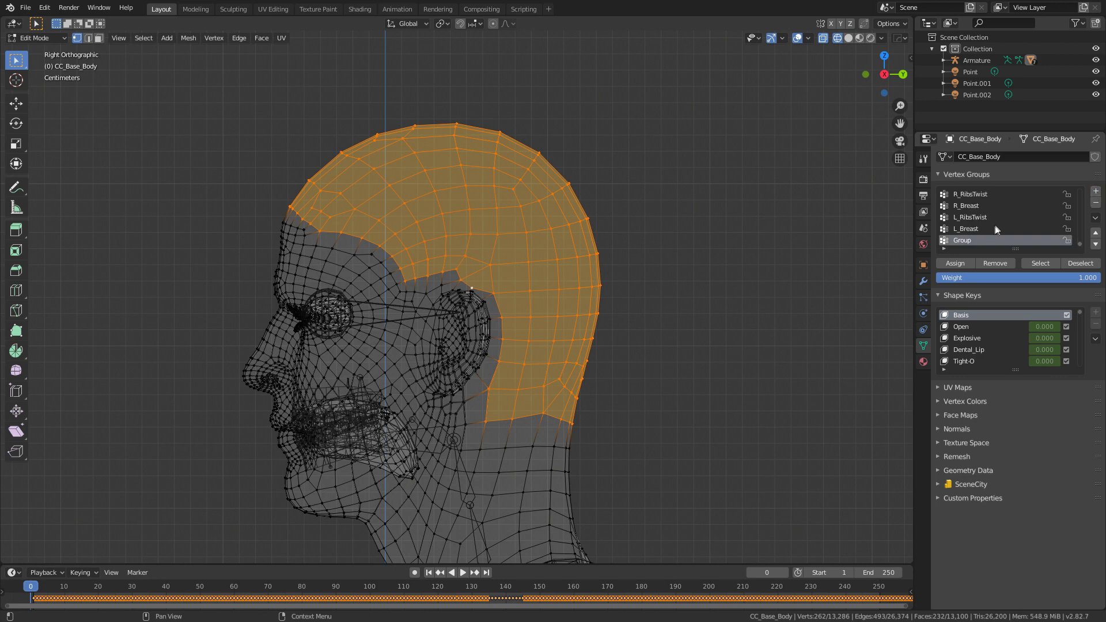
double_click(972, 241)
text(Hair)
key(Return)
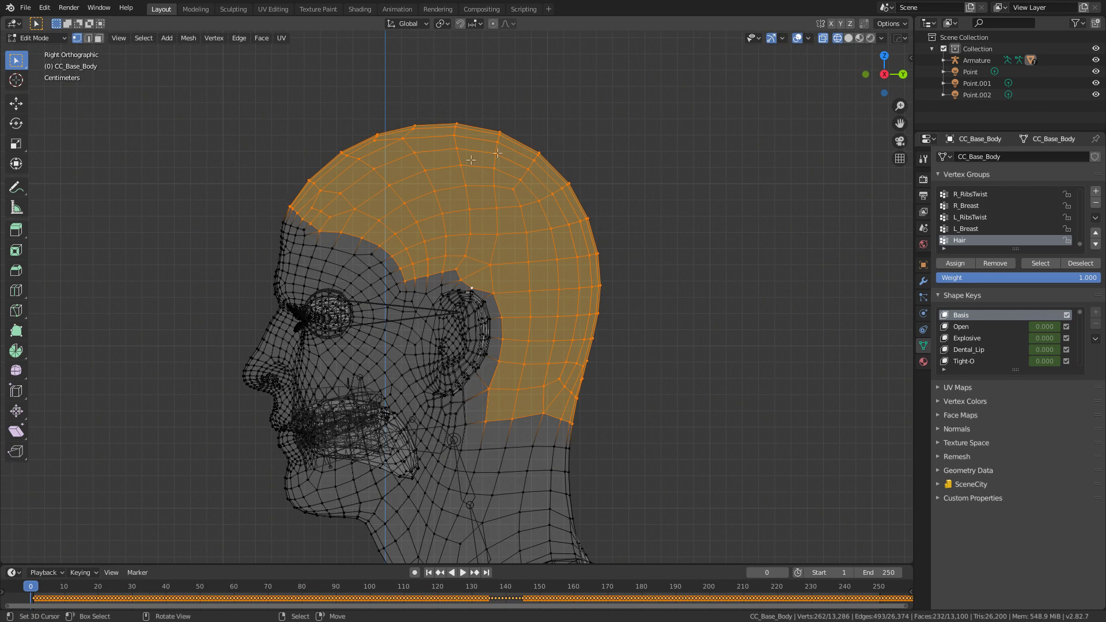
- Reduce the selection to the strip along the top of the head and store it in a new vertex group named TopHair
key(v)
key(c)
mouse_move(370, 260)
shift+mouse_down()
mouse_move(383, 233)
mouse_move(421, 207)
mouse_move(485, 203)
mouse_move(561, 240)
mouse_move(595, 311)
mouse_move(442, 266)
mouse_move(536, 376)
mouse_move(574, 381)
mouse_move(537, 313)
mouse_move(506, 414)
mouse_move(356, 248)
shift+mouse_up()
right_click(356, 248)
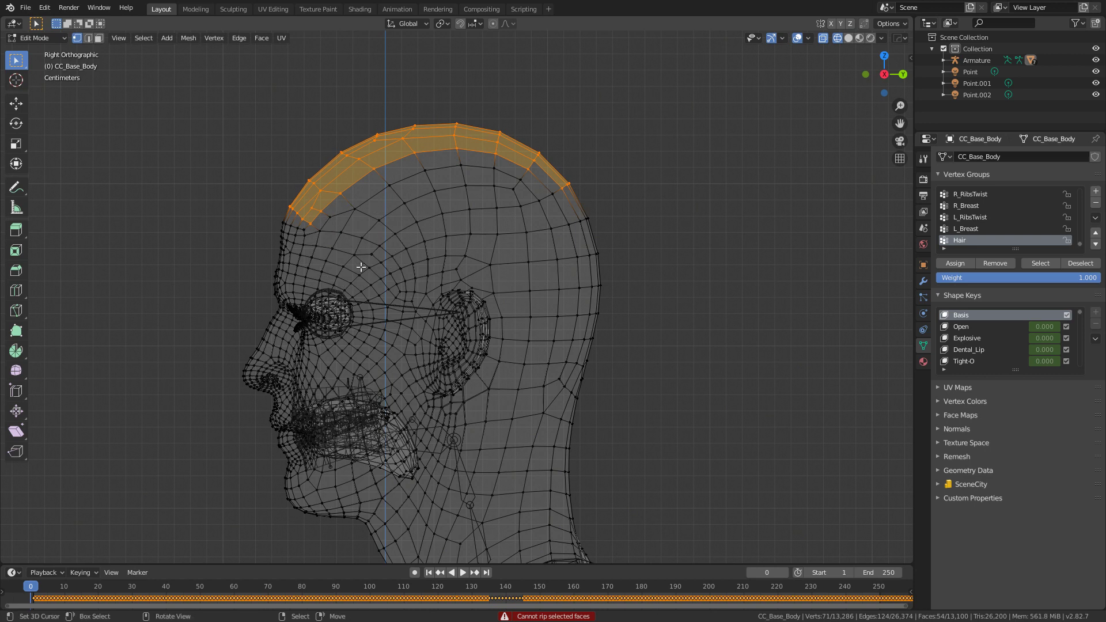
click(1096, 190)
double_click(974, 241)
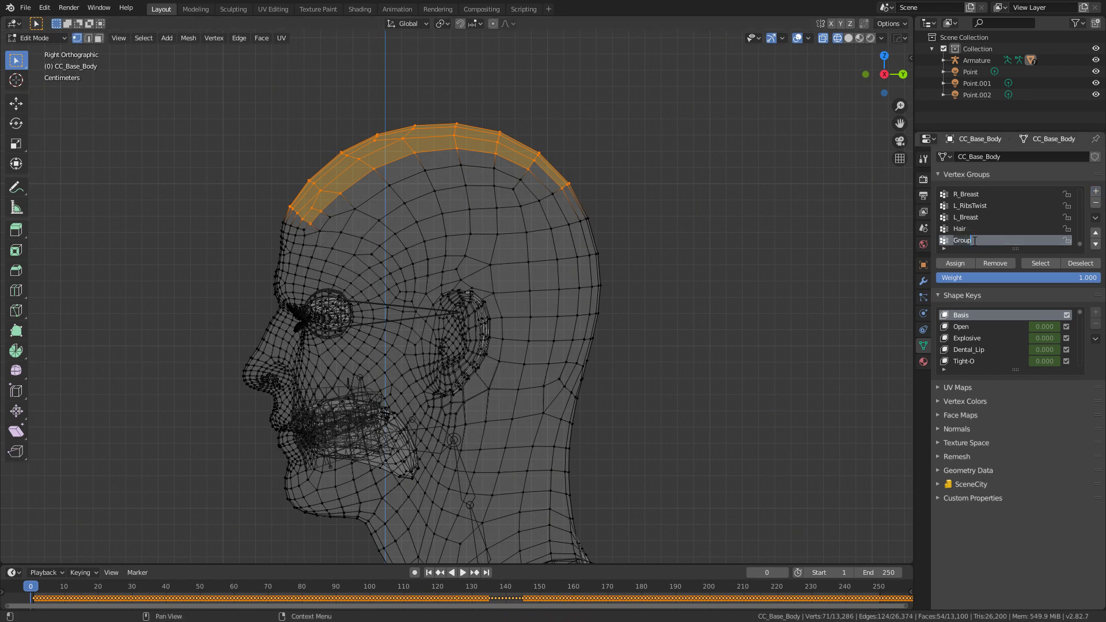
text(TopHair)
key(Return)
- Select the Hair group's vertices without those of TopHair and store them in a new vertex group named SideHair
click(1009, 229)
click(1038, 263)
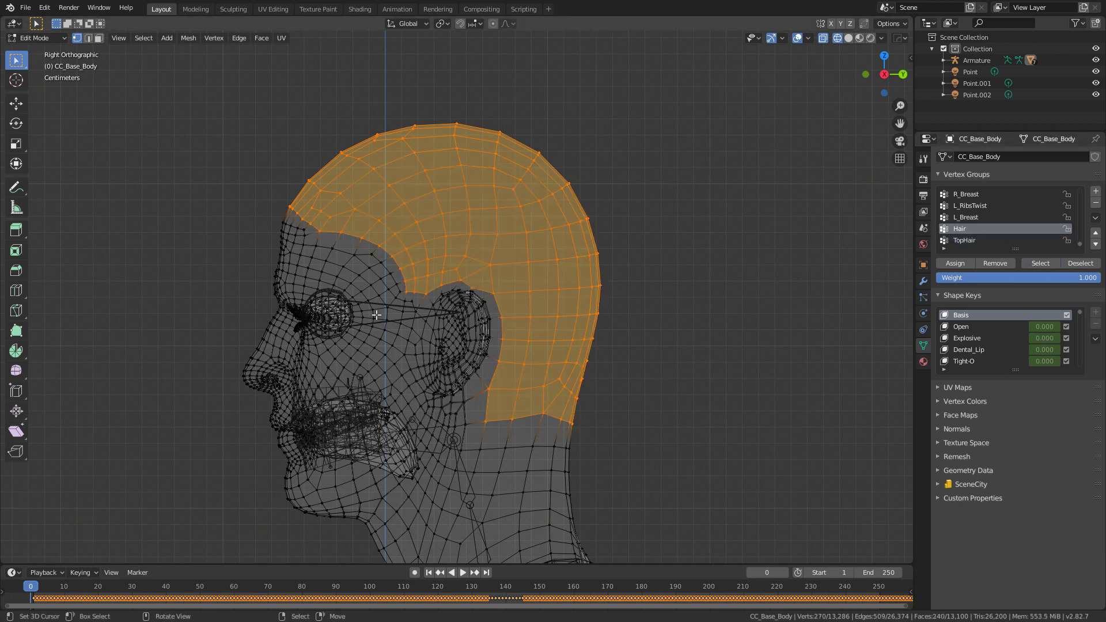
click(988, 240)
click(1079, 264)
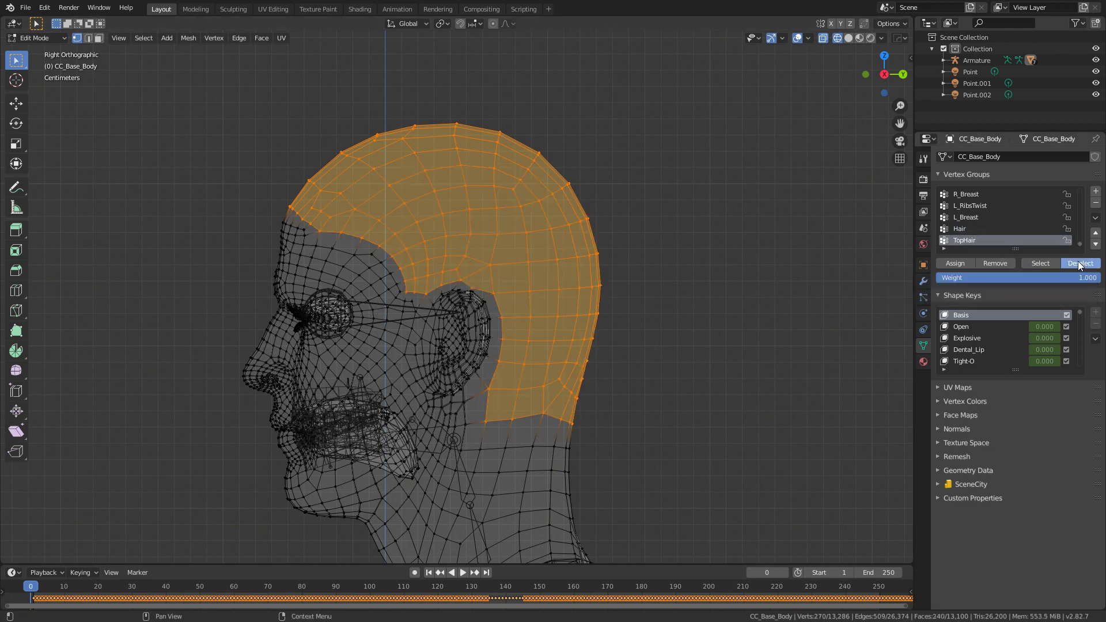
click(1096, 192)
double_click(973, 240)
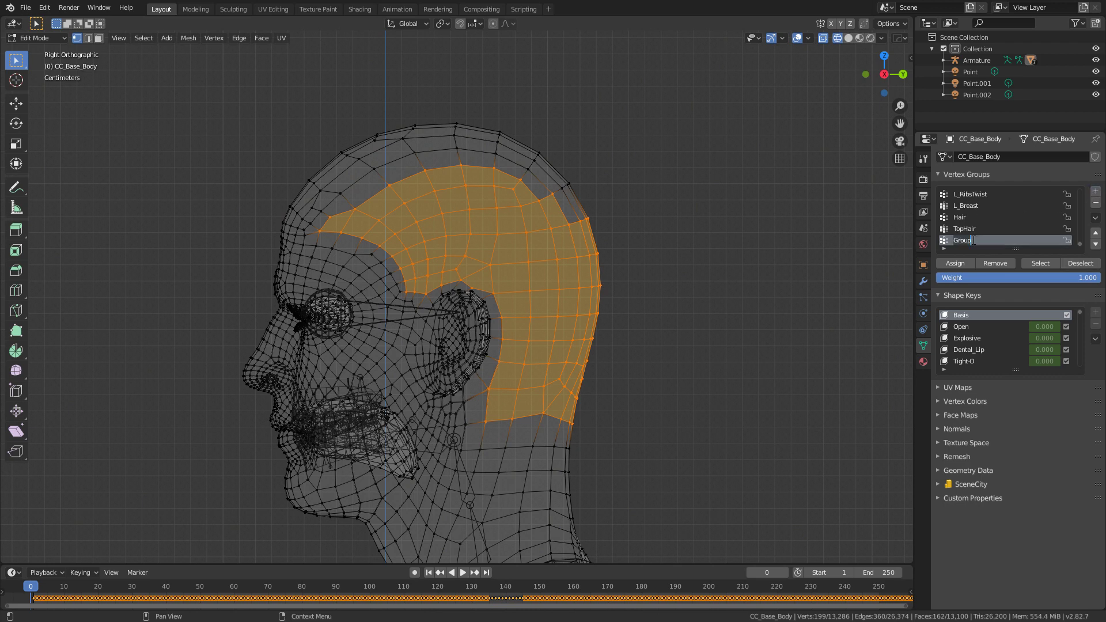
text(SideHair)
key(Return)
- Select only the vertices of the TopHair group
click(974, 228)
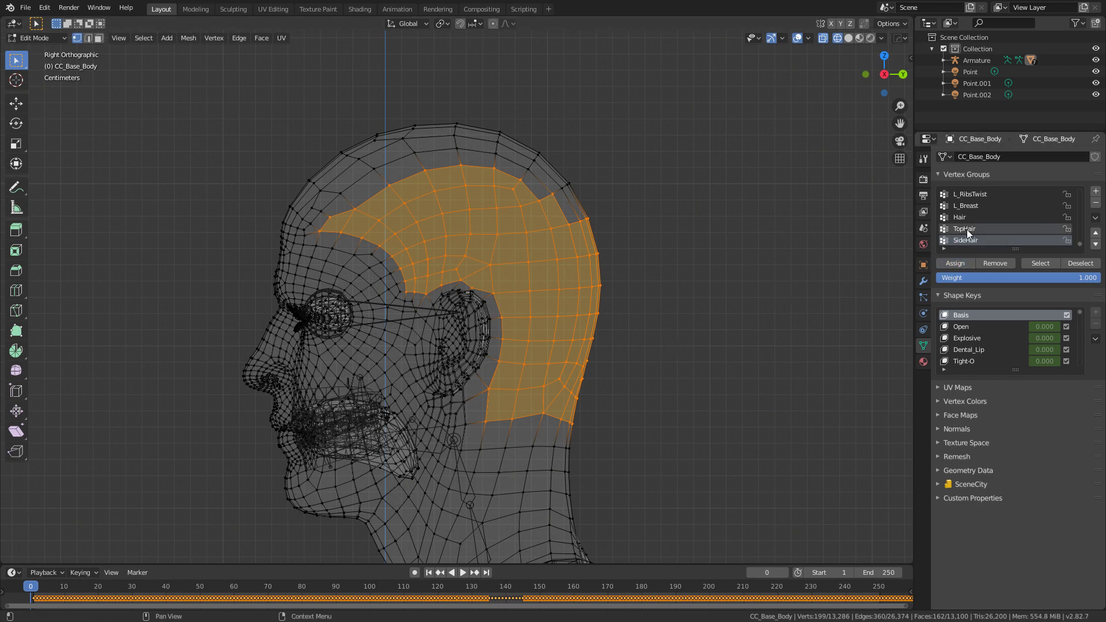
key(alt+a)
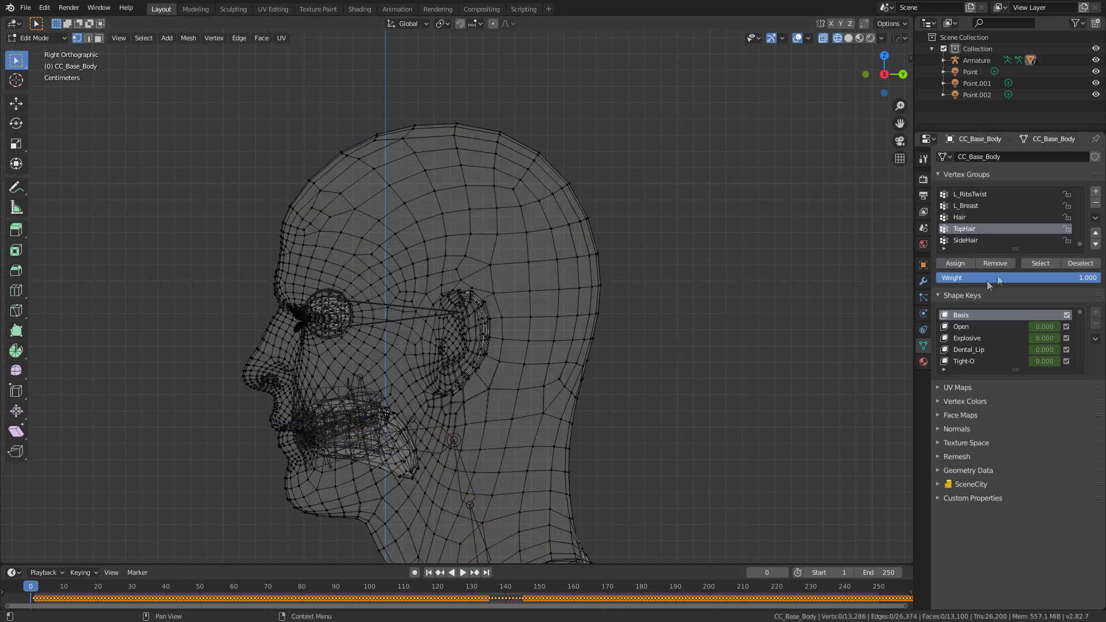
click(1041, 263)
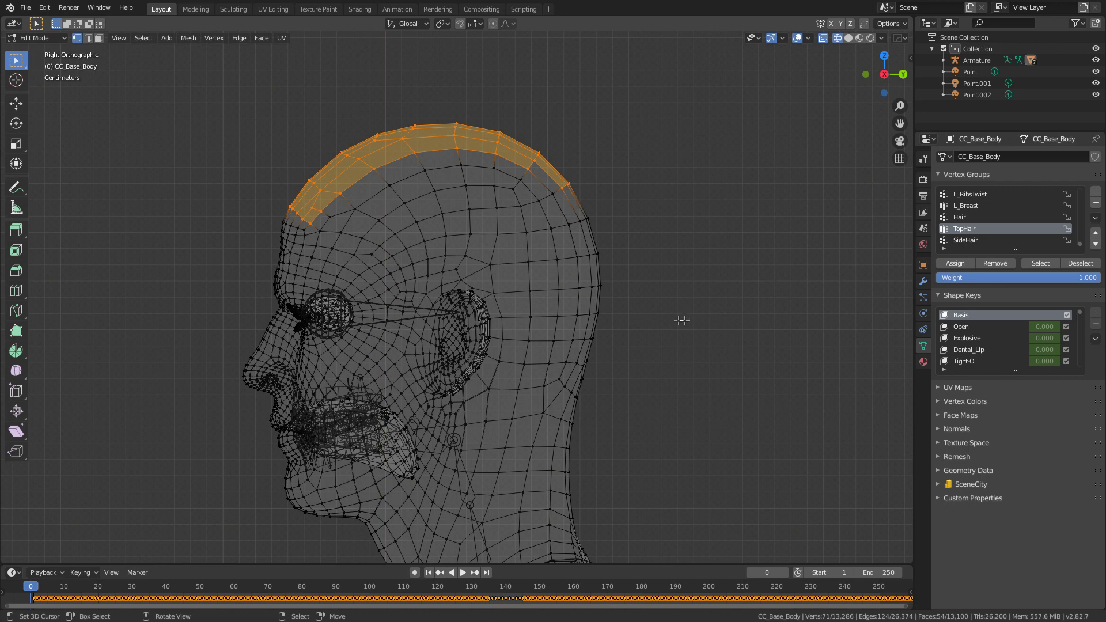
- Add a Hair-type particle system to the body and return to Object Mode with solid shading
click(924, 298)
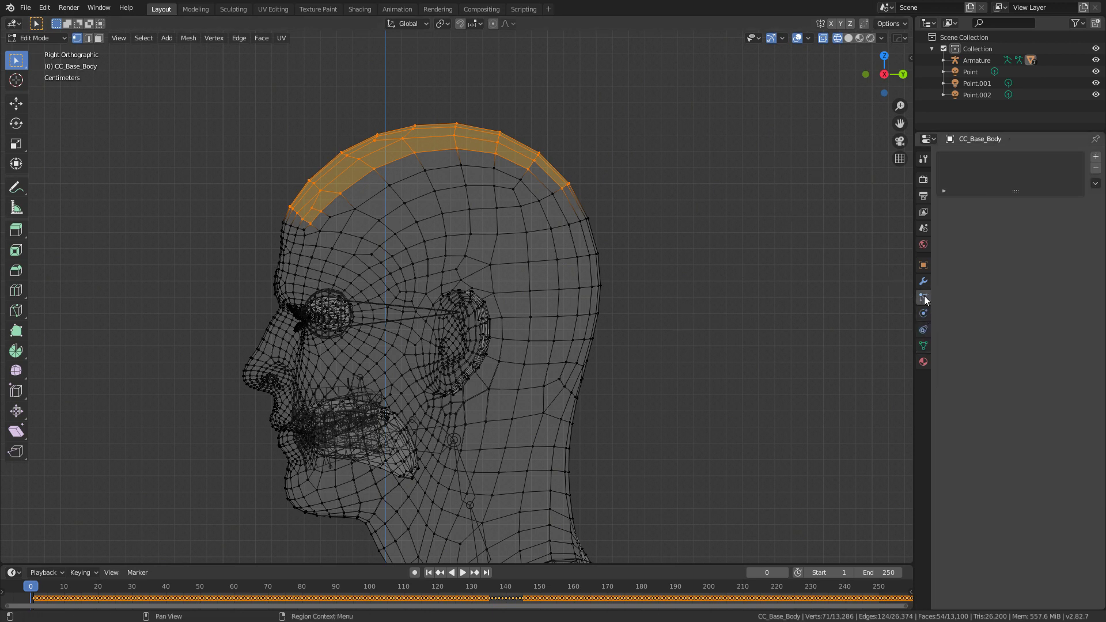
click(1096, 157)
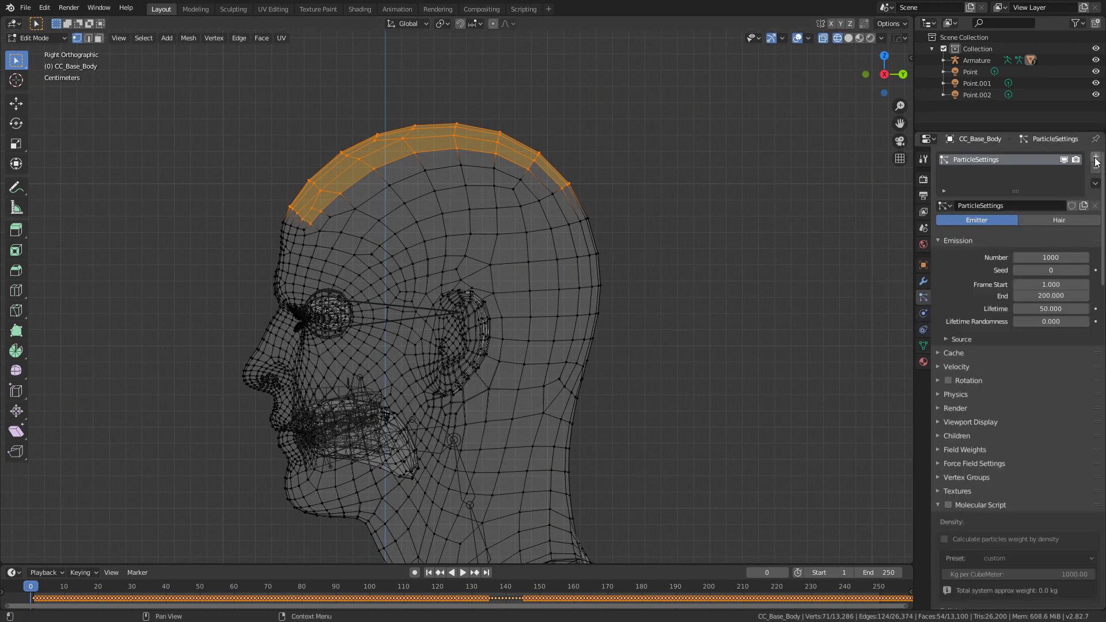
click(1052, 220)
key(z)
click(678, 253)
middle_drag(582, 264, 669, 276)
key(Tab)
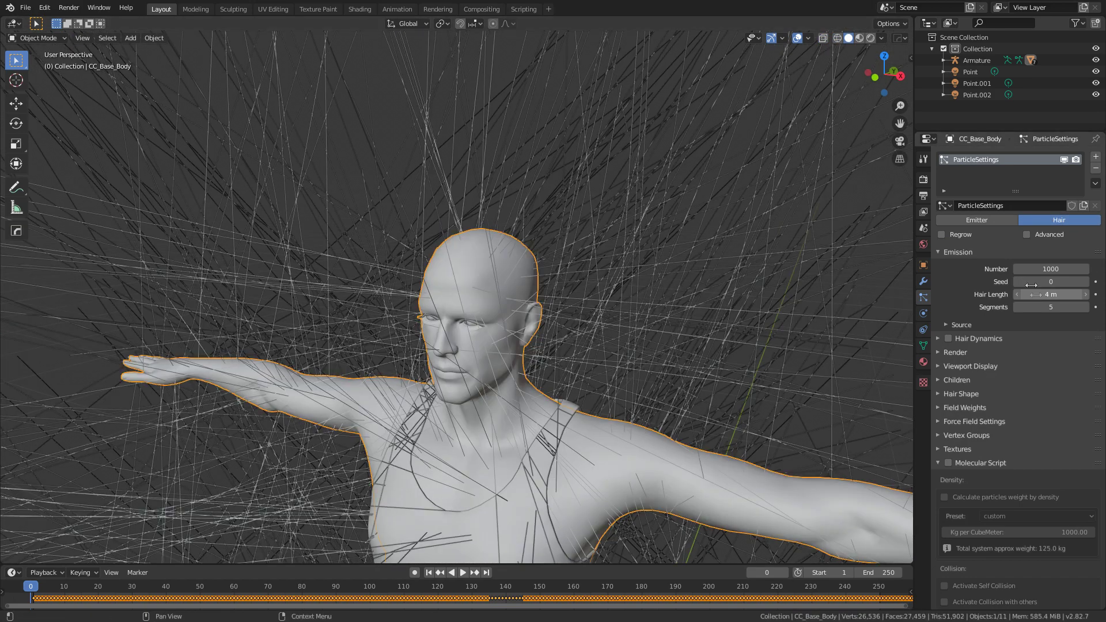
- Set the particle system's hair length to 0.05 m
click(1051, 295)
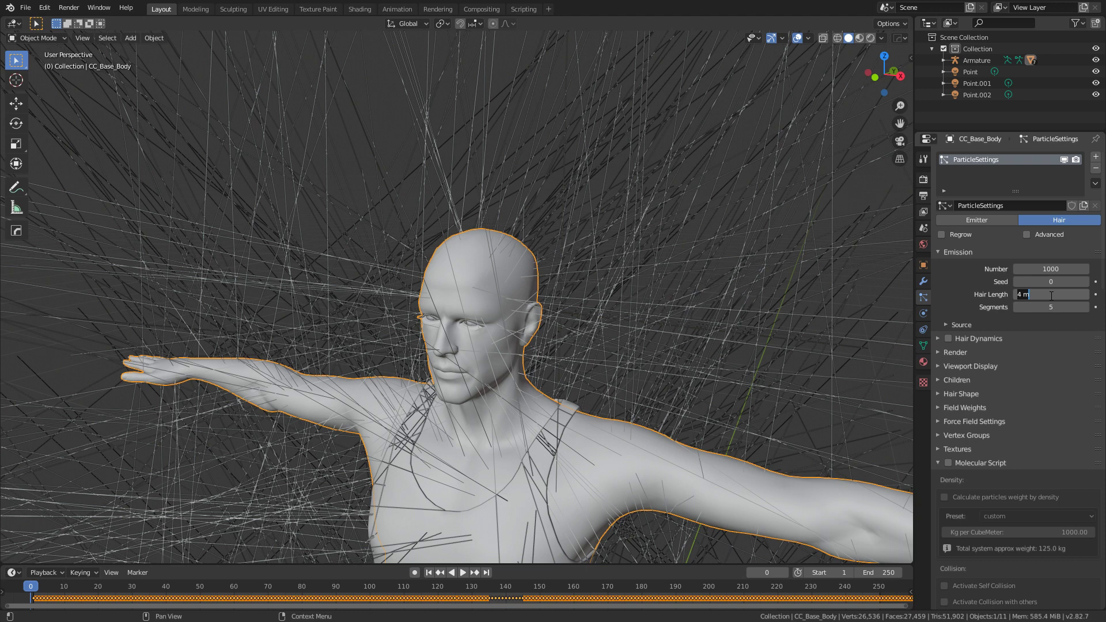
text(0.25)
key(Return)
click(1050, 294)
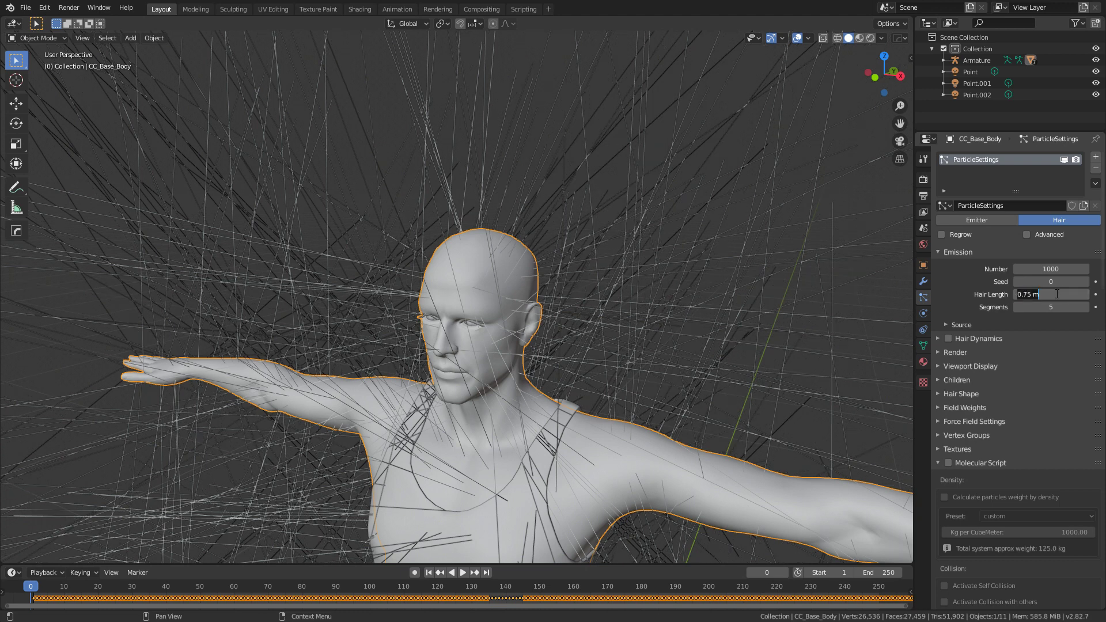
text(.075)
key(Return)
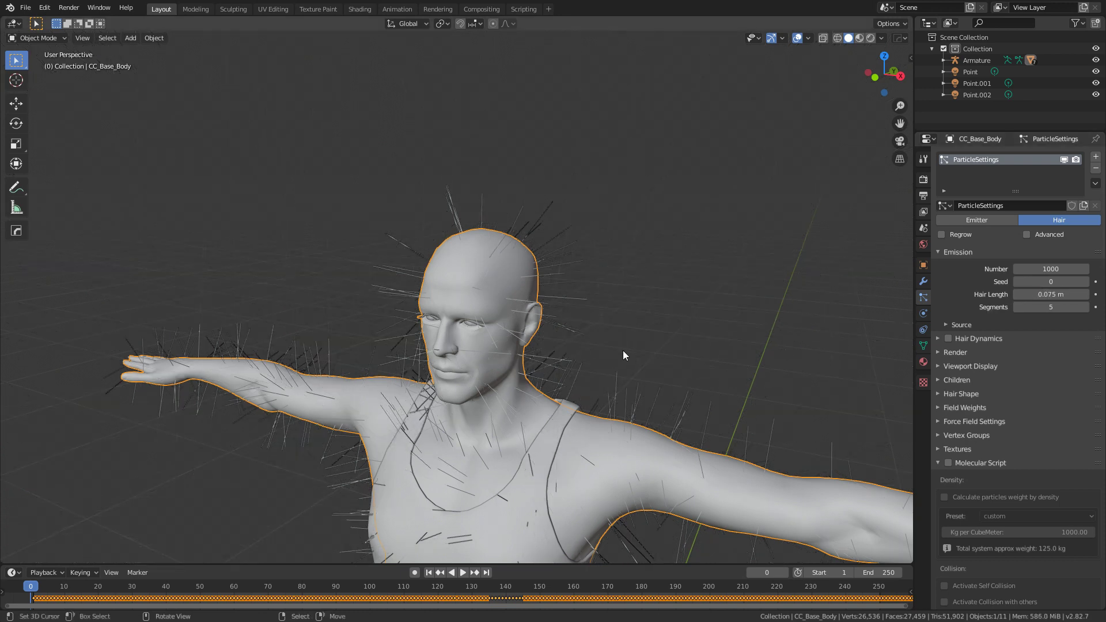
click(1057, 295)
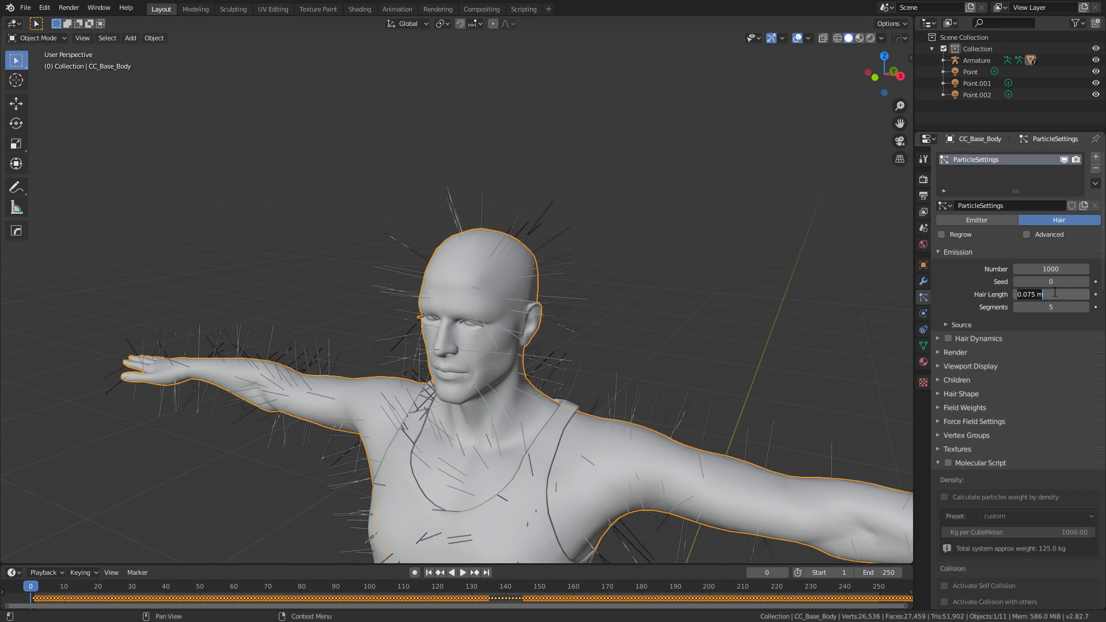
key(Return)
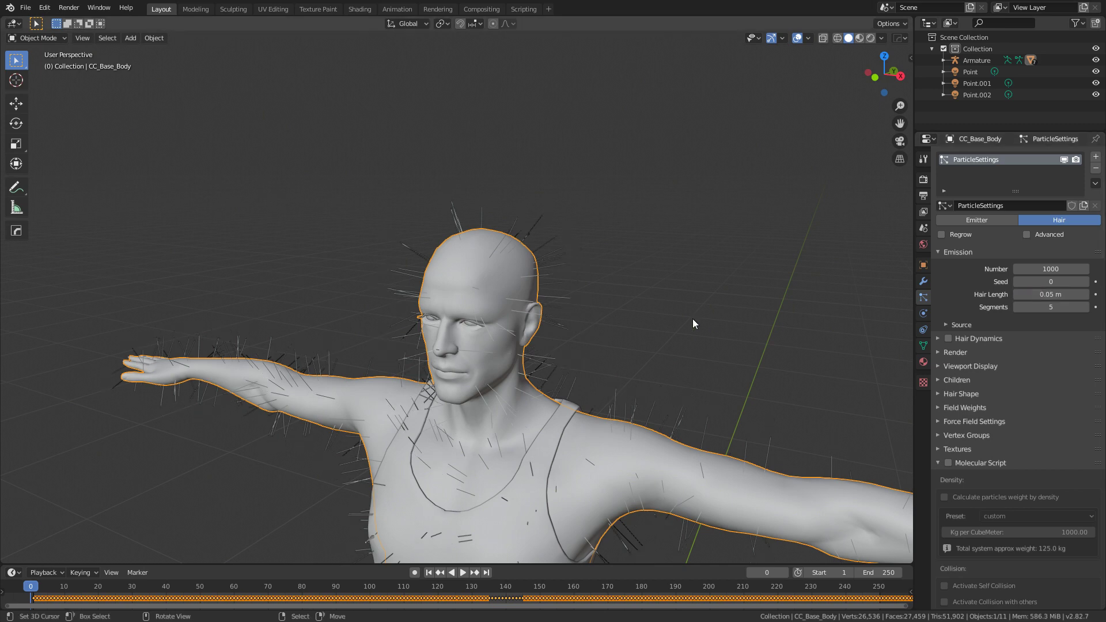
- Restrict the hair particles' density to the TopHair vertex group
click(937, 436)
click(1036, 453)
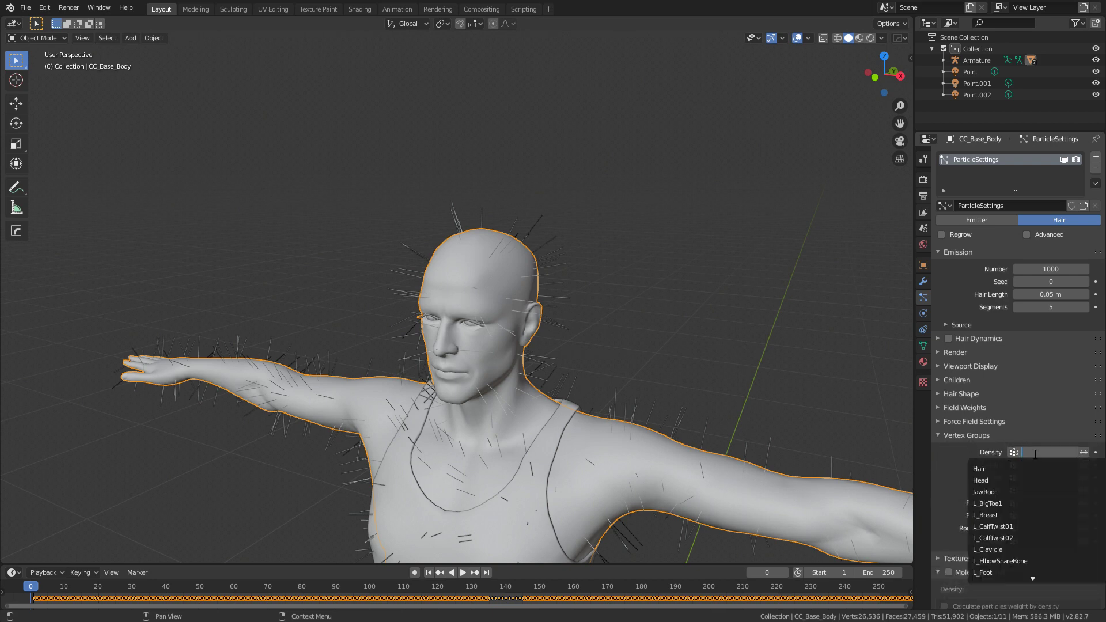
text(top)
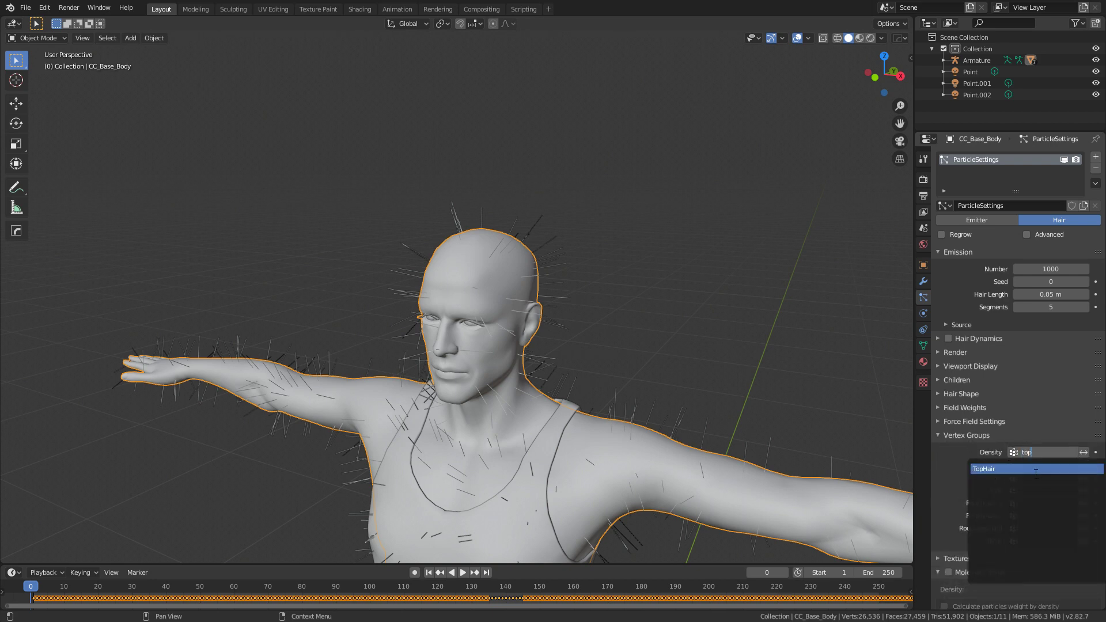
click(1036, 472)
- Display the Hair Tool add-on's controls beside the 3D view
middle_drag(519, 345, 581, 371)
key(n)
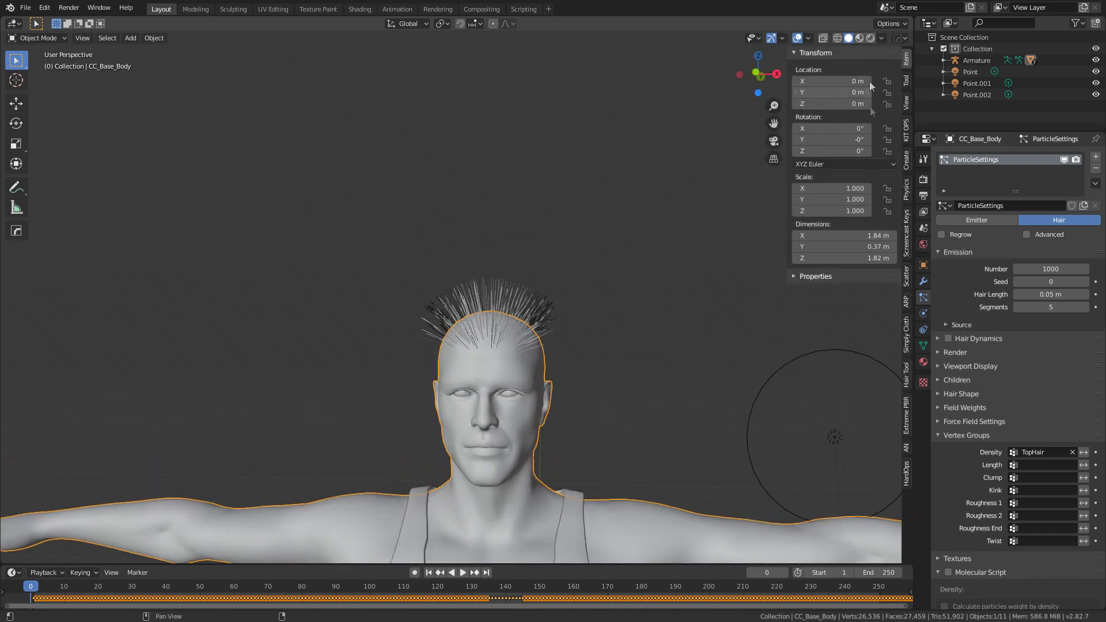
click(907, 376)
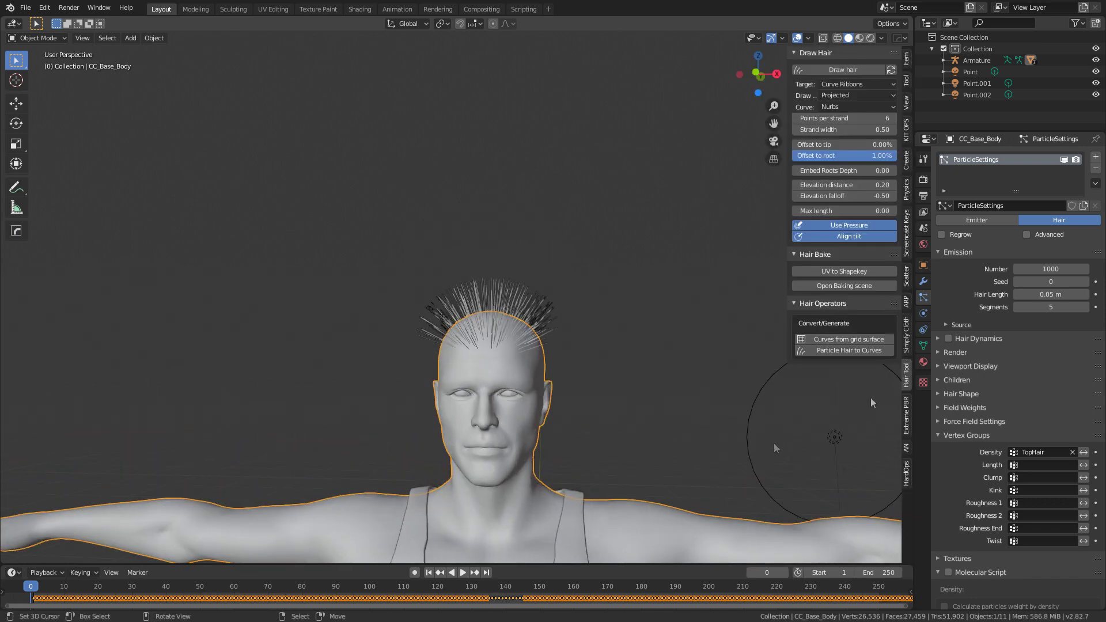
- Look at the add-on list in the preferences and close it again
click(45, 8)
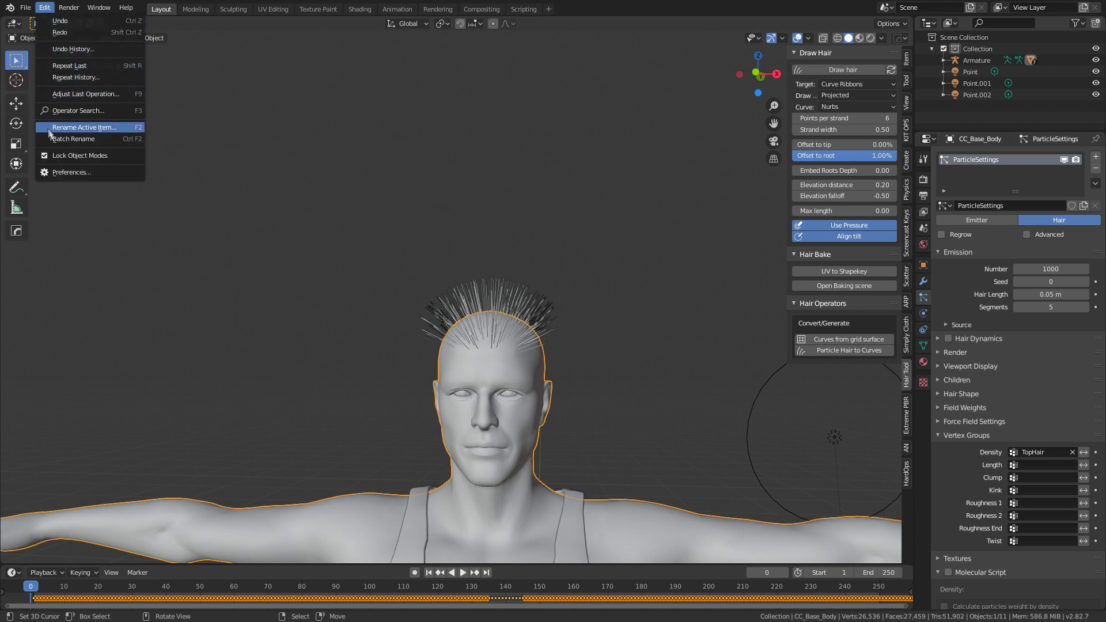
click(59, 172)
click(50, 147)
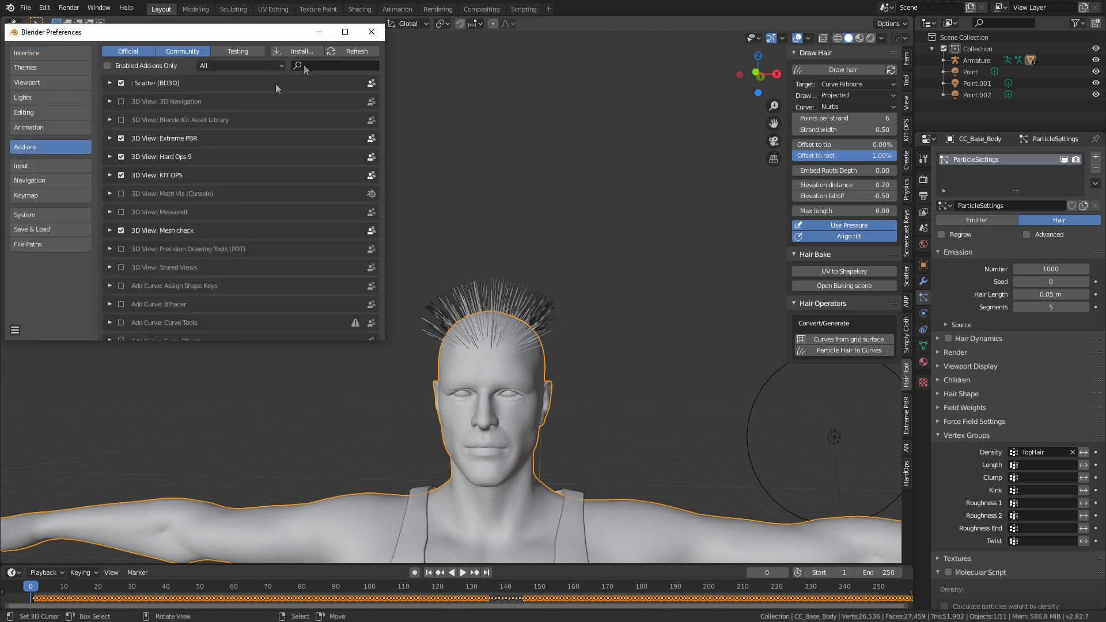
click(371, 32)
- Switch the body to Particle Edit mode for grooming the hair on top of the head
scroll(610, 340, up, 4)
shift+middle_drag(610, 340, 592, 311)
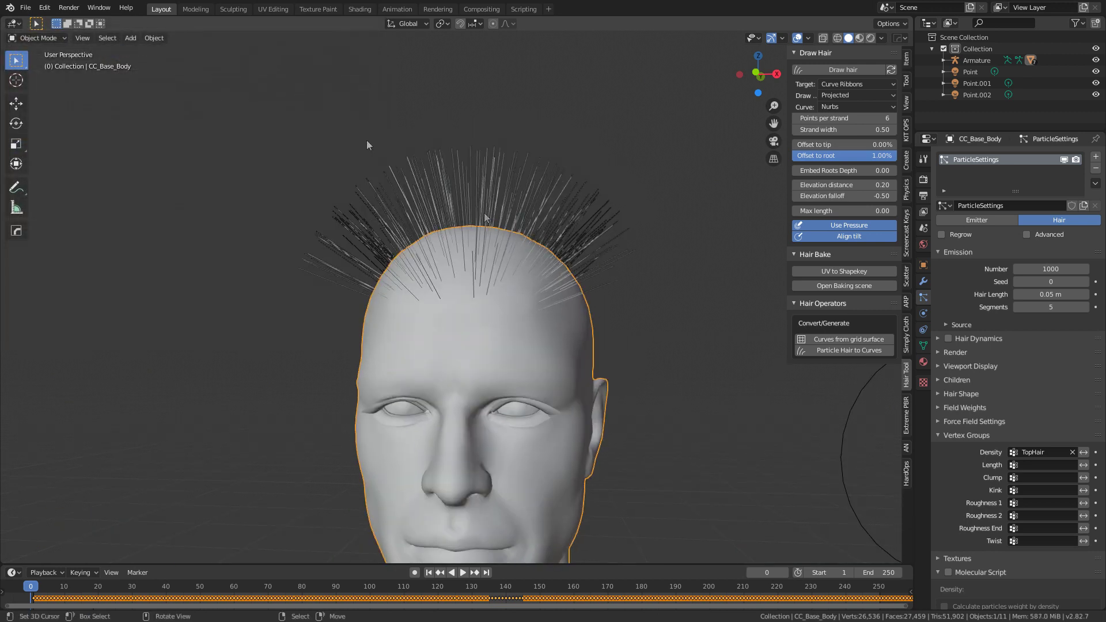
click(42, 36)
click(44, 123)
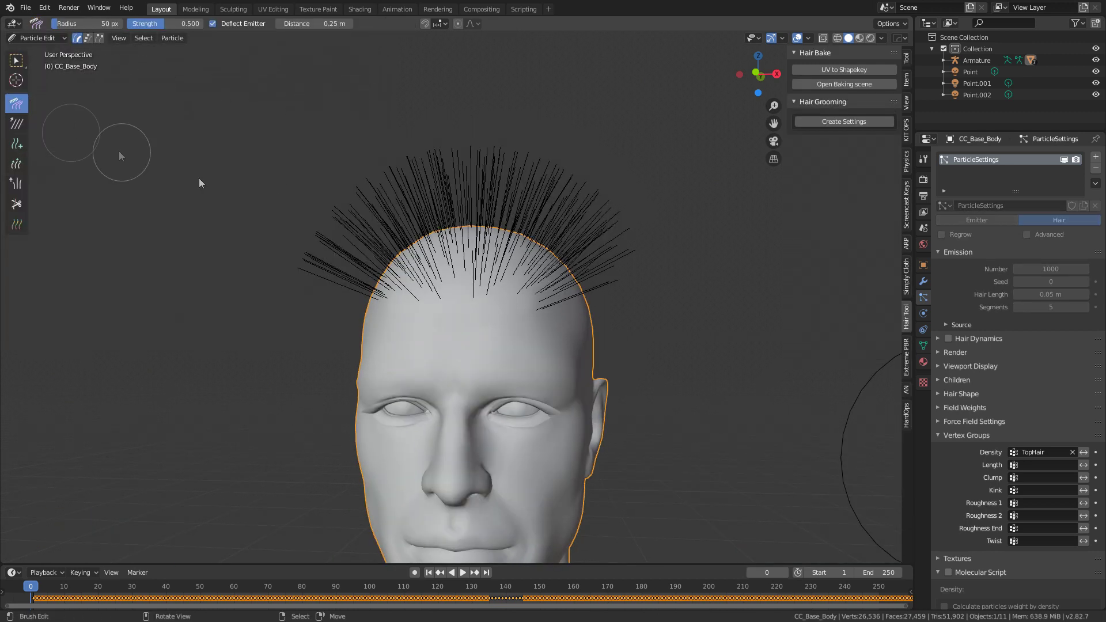
- Comb the top hair over to the character's right side and set the comb brush strength to 0.512
middle_drag(465, 277, 609, 312)
mouse_move(610, 312)
mouse_down()
mouse_move(536, 208)
mouse_move(440, 193)
mouse_move(631, 270)
mouse_move(424, 191)
mouse_move(454, 211)
mouse_move(632, 266)
mouse_move(440, 172)
mouse_move(102, 60)
mouse_up()
mouse_move(472, 205)
mouse_down()
mouse_move(570, 207)
mouse_move(604, 222)
mouse_move(369, 212)
mouse_move(206, 46)
mouse_move(206, 24)
mouse_up()
mouse_move(545, 220)
mouse_down()
mouse_move(473, 219)
mouse_move(609, 237)
mouse_up()
middle_drag(610, 237, 429, 226)
middle_drag(340, 293, 614, 326)
drag(614, 327, 351, 251)
drag(198, 24, 166, 24)
middle_drag(299, 183, 437, 201)
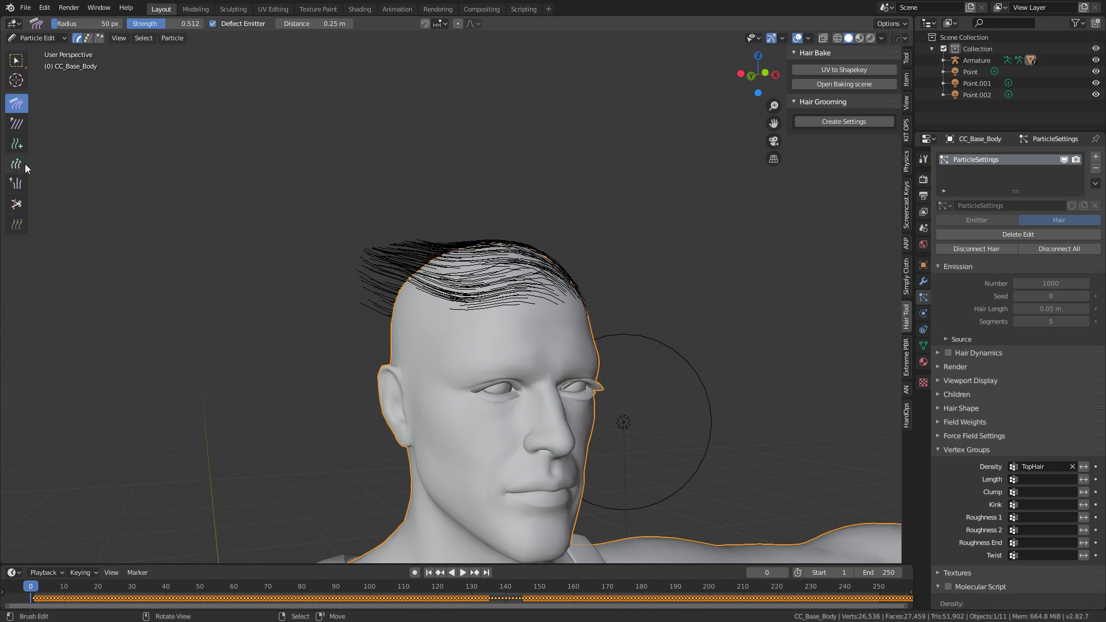
- Raise the combed hair across the top of the head with the Puff brush
click(17, 184)
mouse_move(473, 307)
mouse_down()
mouse_move(516, 296)
mouse_move(472, 272)
mouse_up()
mouse_move(472, 271)
middle_down()
mouse_move(505, 294)
mouse_move(475, 324)
mouse_move(604, 330)
mouse_move(424, 309)
middle_up()
mouse_move(424, 309)
mouse_down()
mouse_move(463, 257)
mouse_move(542, 334)
mouse_up()
middle_drag(541, 333, 416, 313)
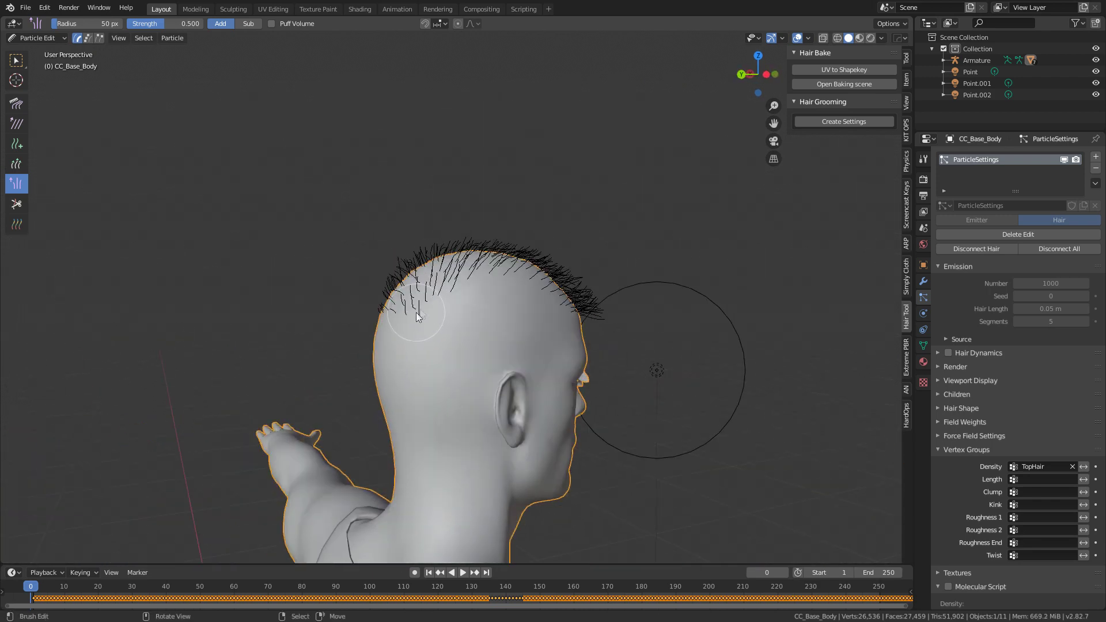
middle_drag(600, 320, 403, 300)
- Comb the puffed hair on top of the head into a sideways sweep
click(17, 104)
drag(371, 259, 538, 276)
middle_drag(708, 316, 776, 163)
- Create Hair Grooming settings for the particle system and enable Interactive Grooming to turn the strands into hair ribbons
click(839, 121)
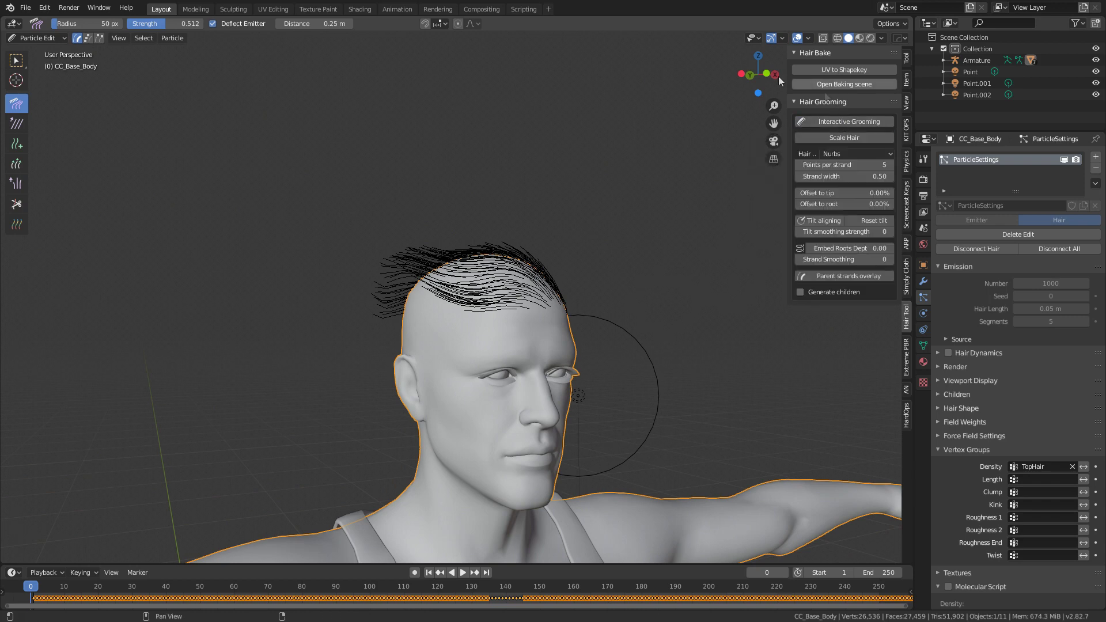
click(853, 121)
middle_drag(762, 240, 394, 333)
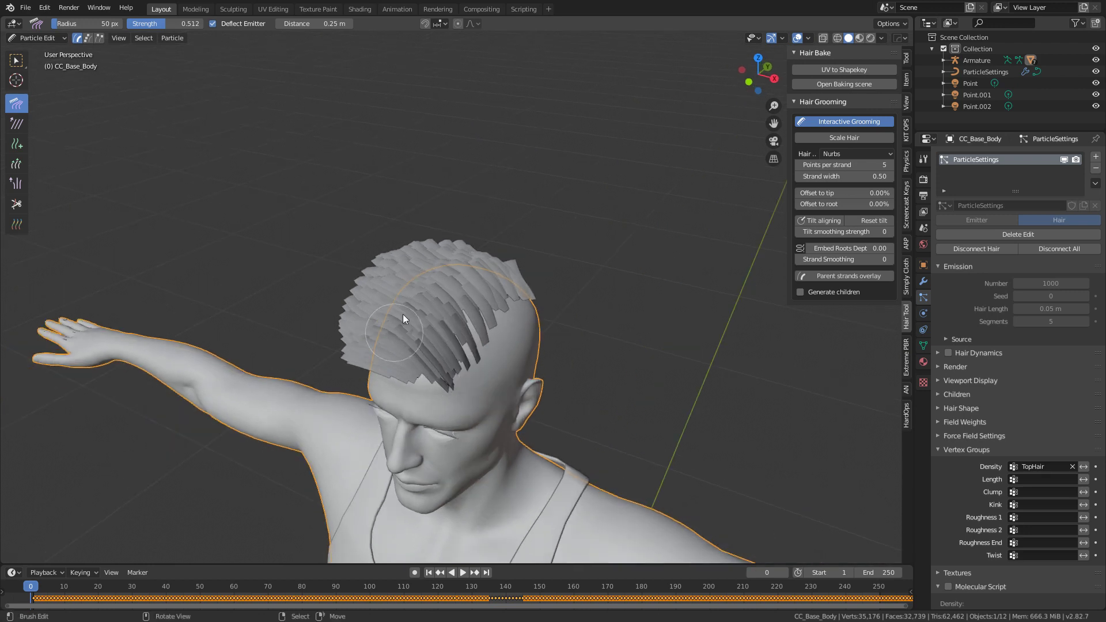
- Comb the hair ribbons along the side and front of the top hair inward, closer to the scalp
middle_drag(553, 393, 504, 416)
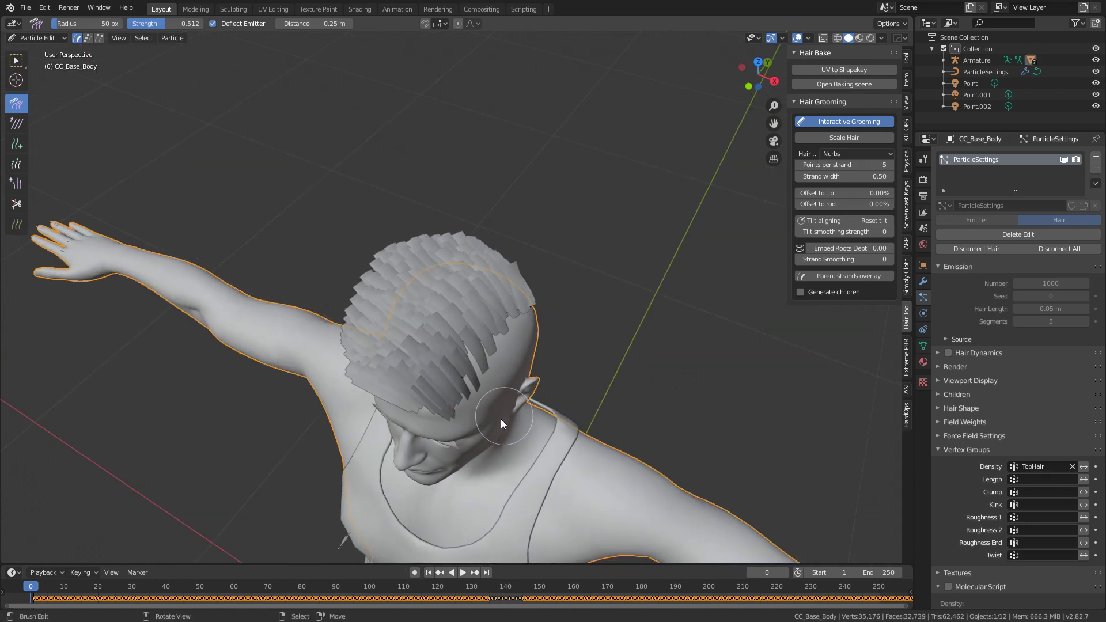
mouse_move(379, 421)
mouse_down()
mouse_move(363, 339)
mouse_move(371, 398)
mouse_up()
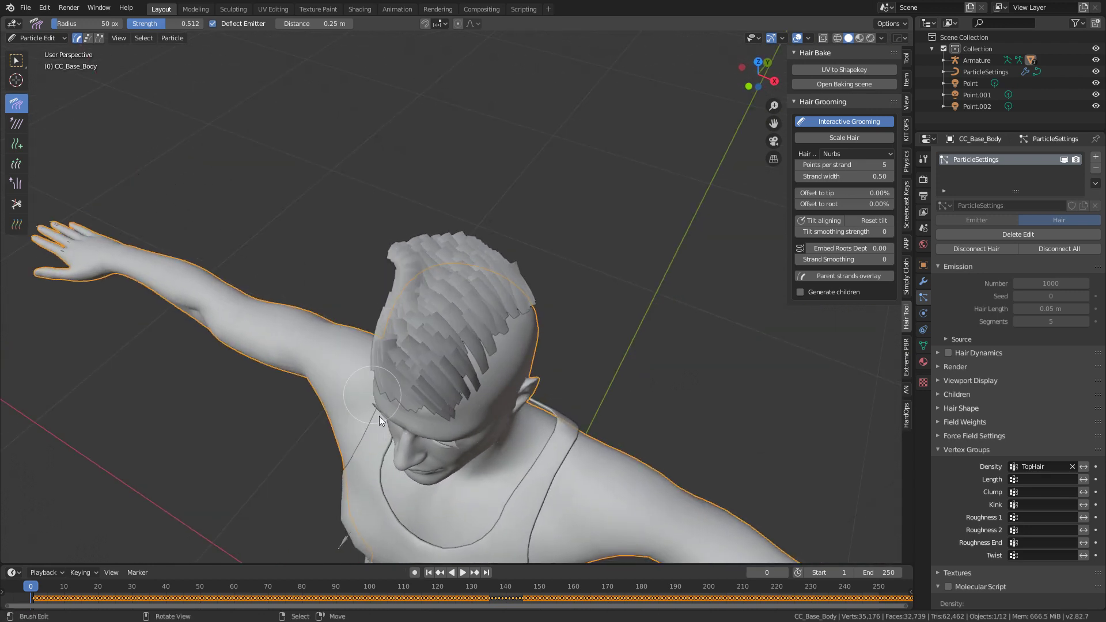
mouse_move(383, 423)
middle_down()
mouse_move(526, 345)
mouse_move(549, 259)
middle_up()
mouse_move(549, 259)
mouse_down()
mouse_move(490, 257)
mouse_move(500, 289)
mouse_move(590, 361)
mouse_up()
middle_drag(590, 360, 621, 330)
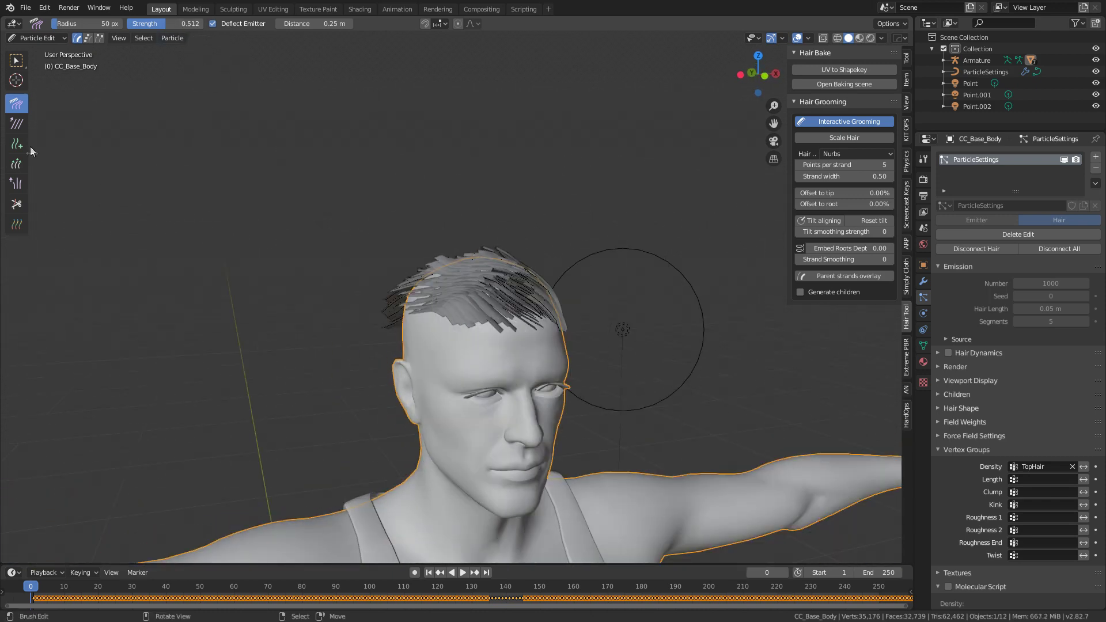
middle_drag(452, 294, 541, 368)
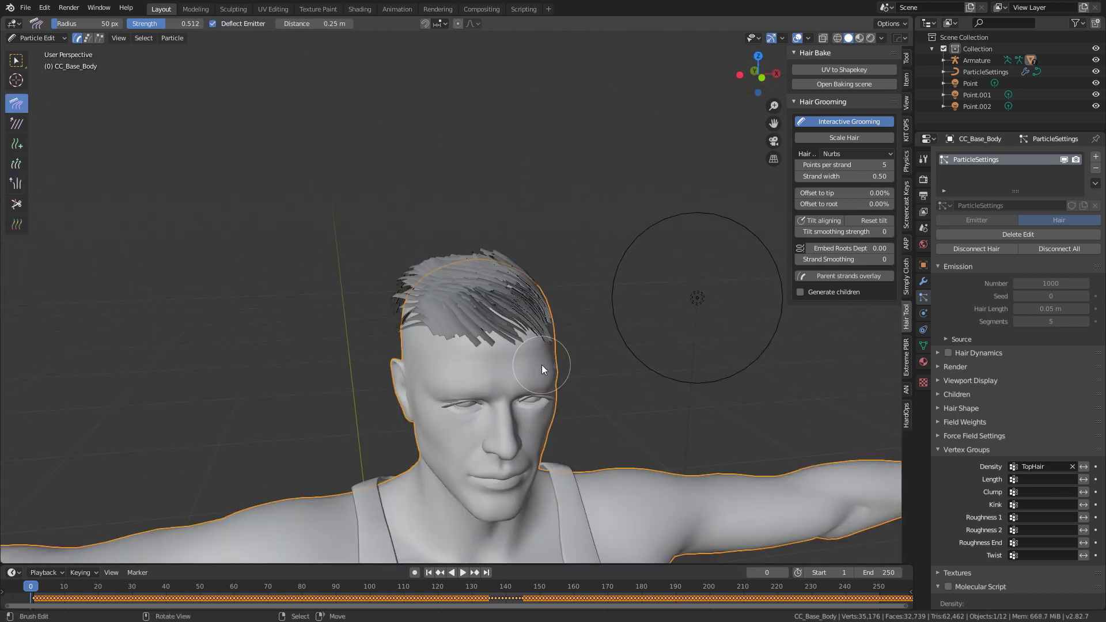
- Enable tilt aligning for the top hair ribbons and inspect them in rendered shading from behind and in front
click(820, 221)
middle_drag(721, 311, 682, 375)
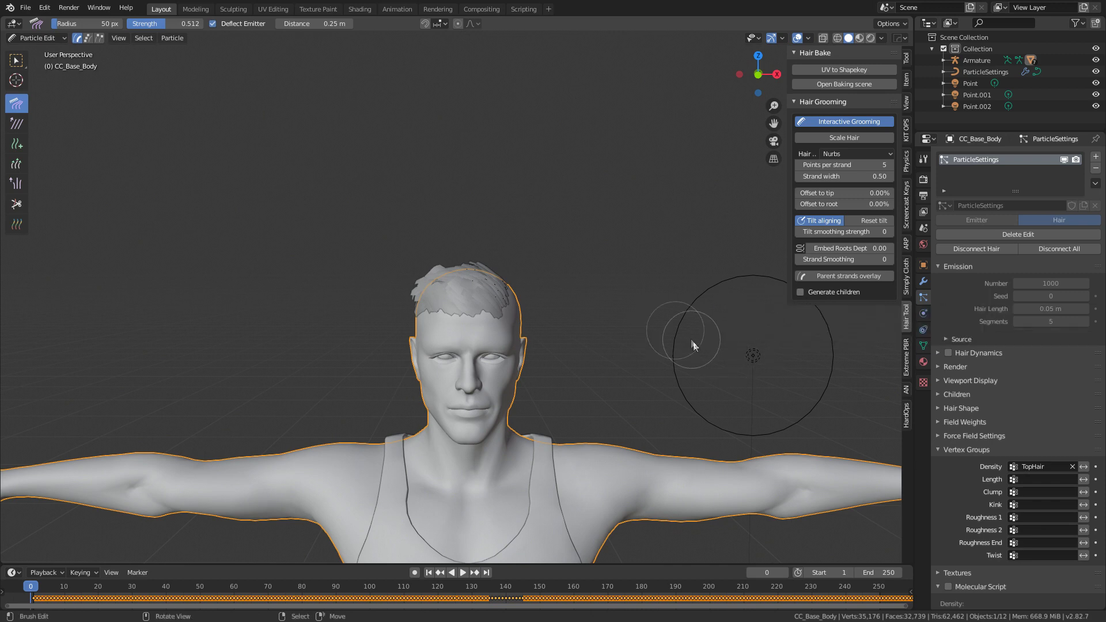
click(870, 38)
mouse_move(758, 210)
middle_down()
mouse_move(637, 279)
mouse_move(621, 304)
mouse_move(748, 320)
mouse_move(814, 296)
mouse_move(756, 280)
mouse_move(753, 344)
mouse_move(733, 391)
mouse_move(776, 388)
middle_up()
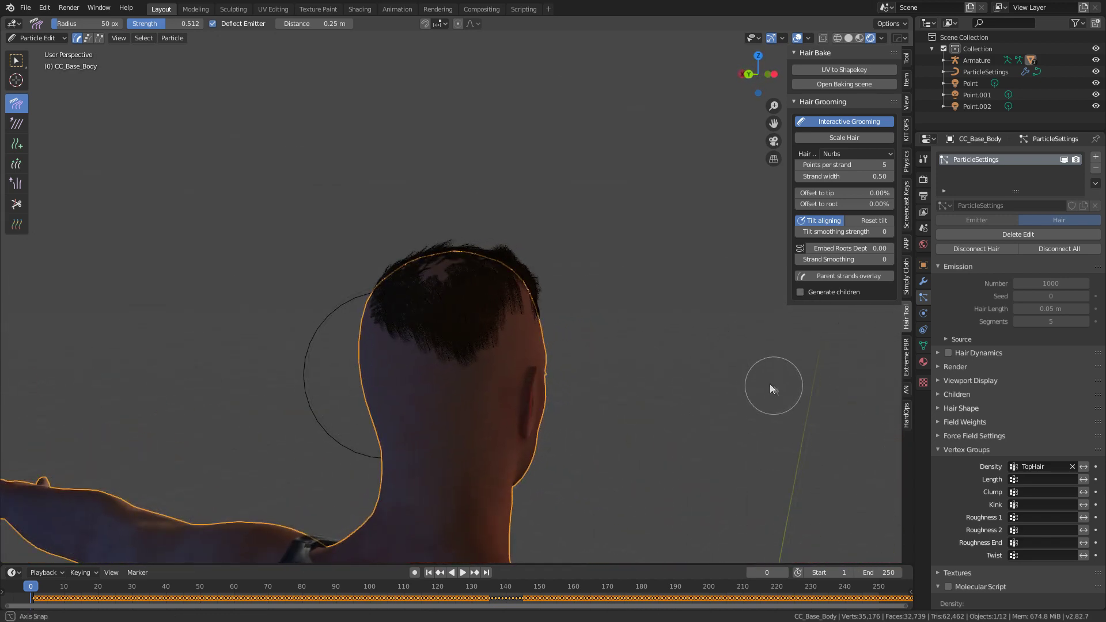
middle_drag(681, 381, 462, 379)
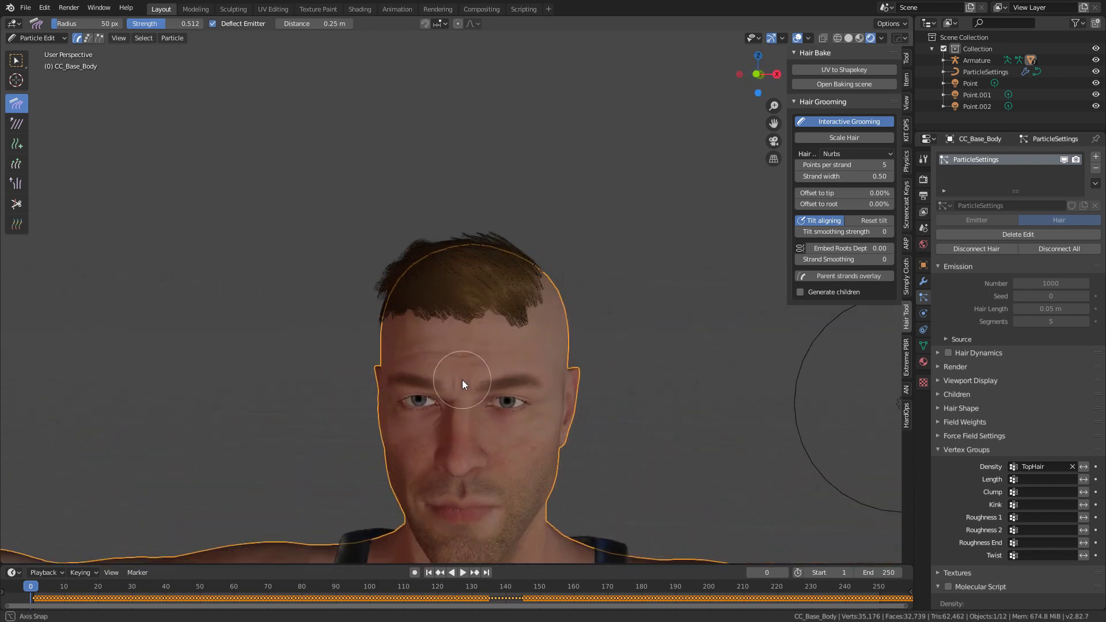
- Return to Object Mode and convert the top hair's curve ribbons to mesh ribbons
click(37, 38)
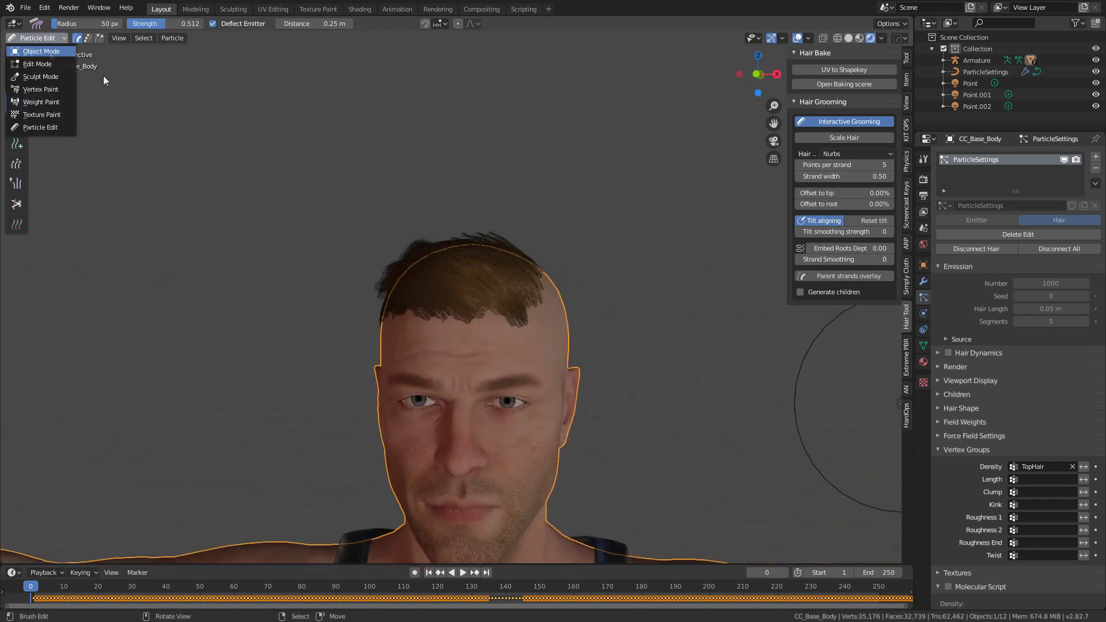
click(34, 46)
click(509, 244)
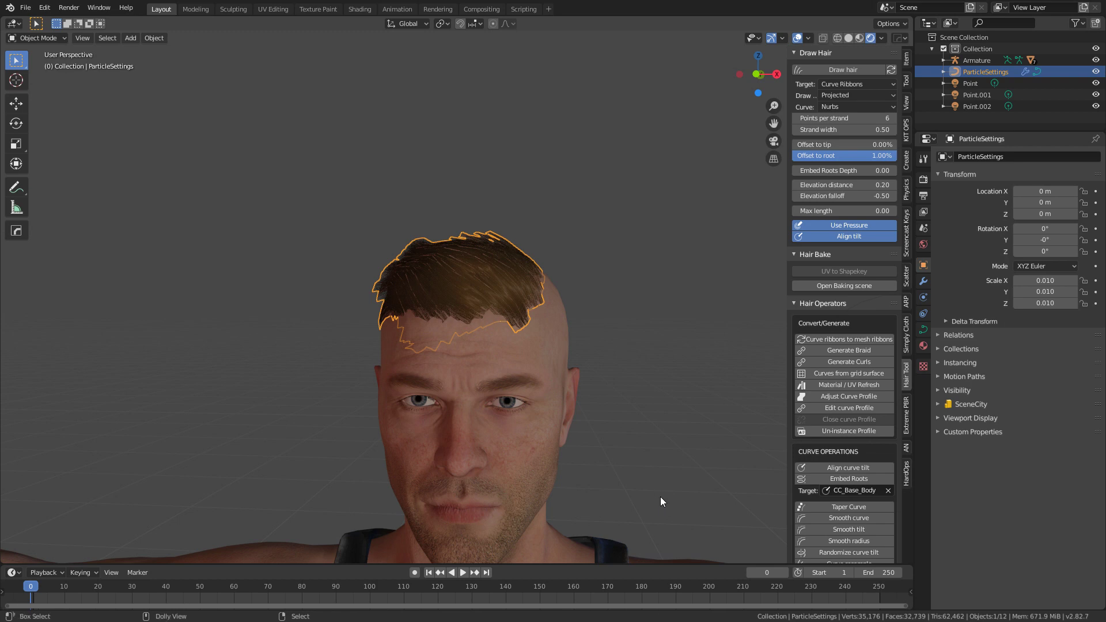
key(shift+alt+h)
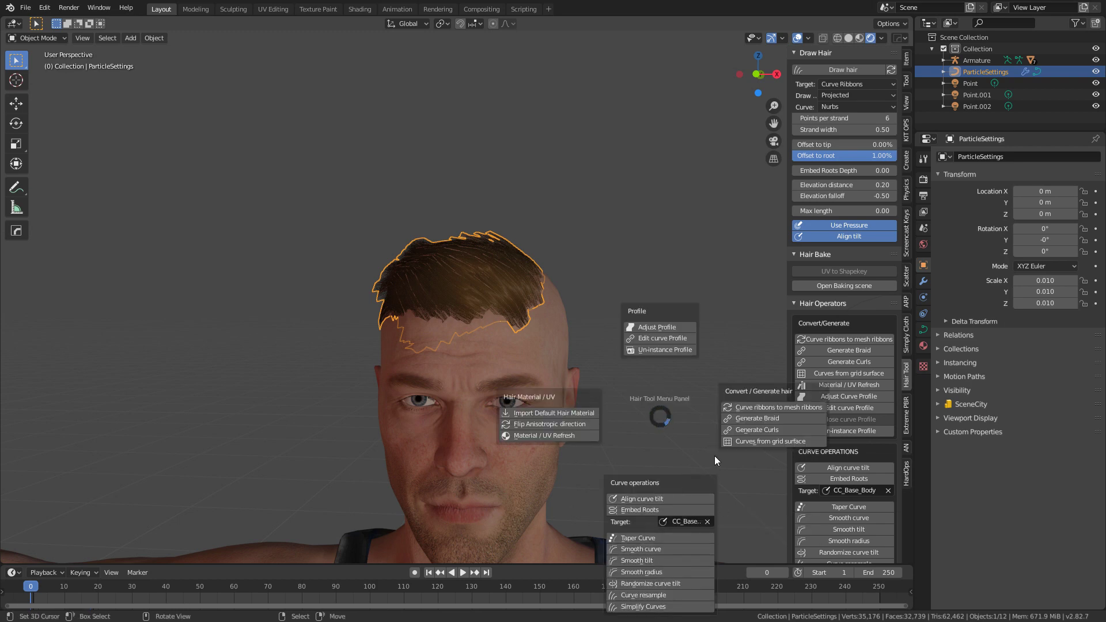
click(768, 409)
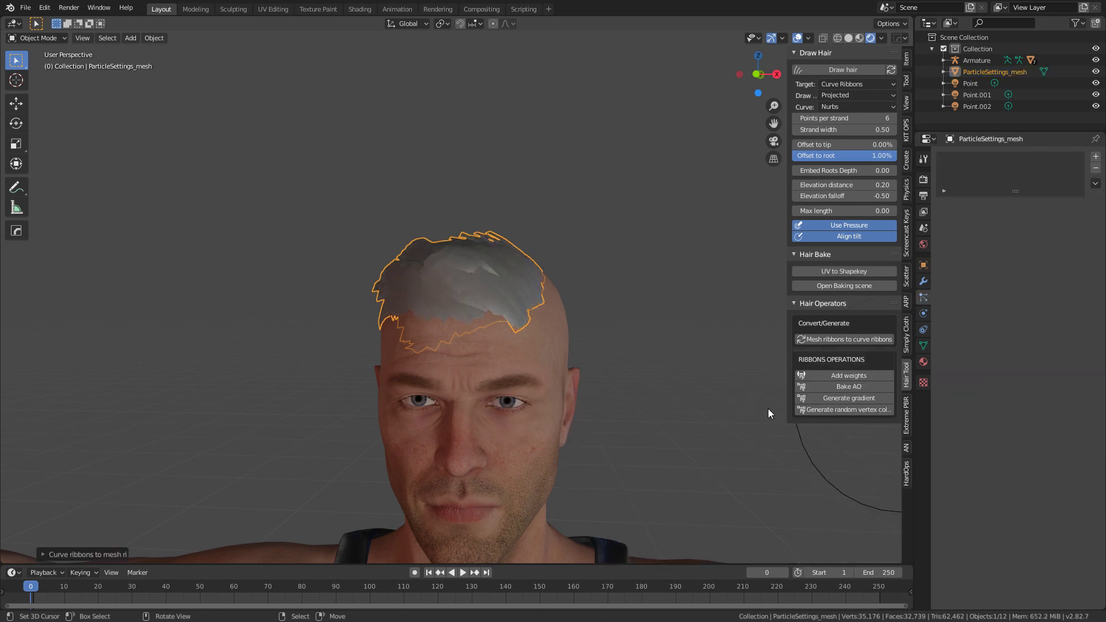
- Rename the converted top hair mesh object as TopMesh
double_click(973, 72)
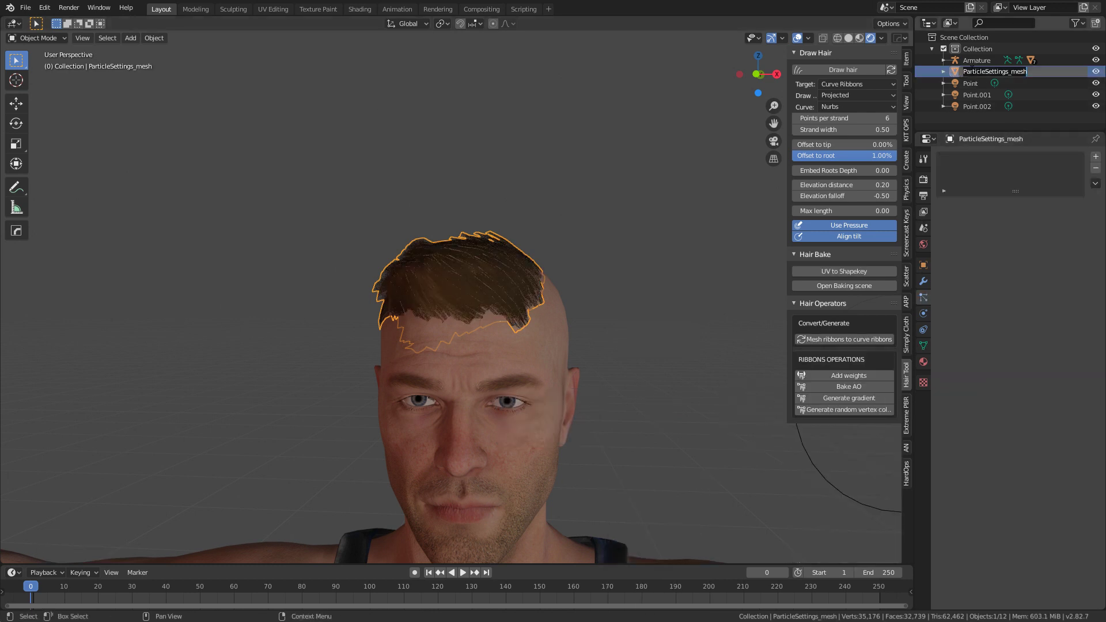
key(Return)
text(esh)
key(Return)
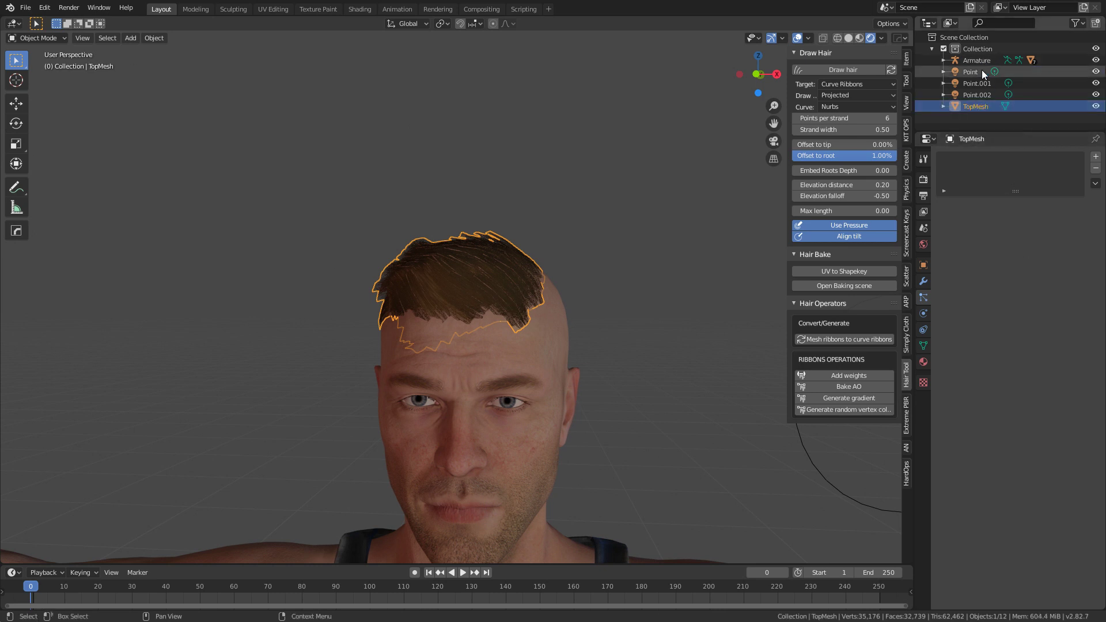
- Delete the groomed particle edit on the character's body and set the particle density vertex group to SideHair
click(561, 357)
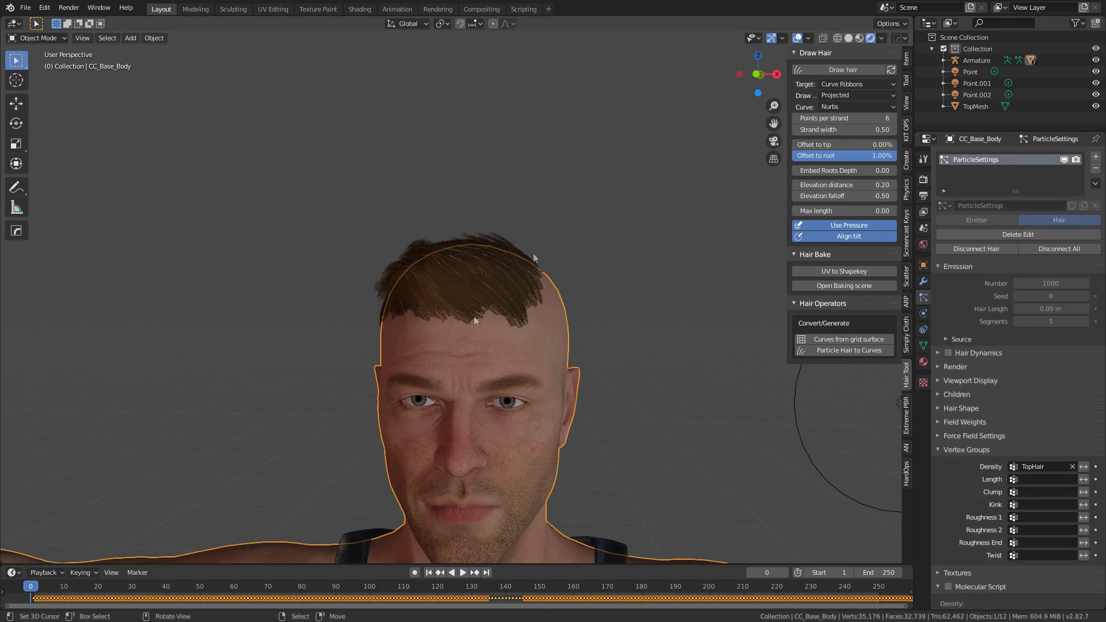
click(1039, 235)
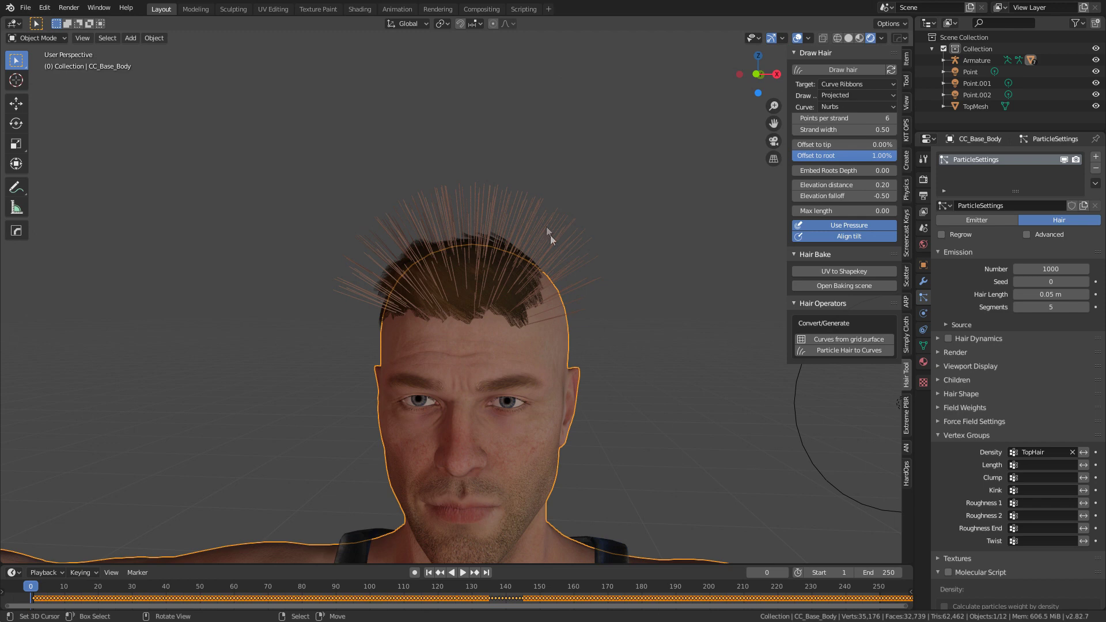
click(1043, 453)
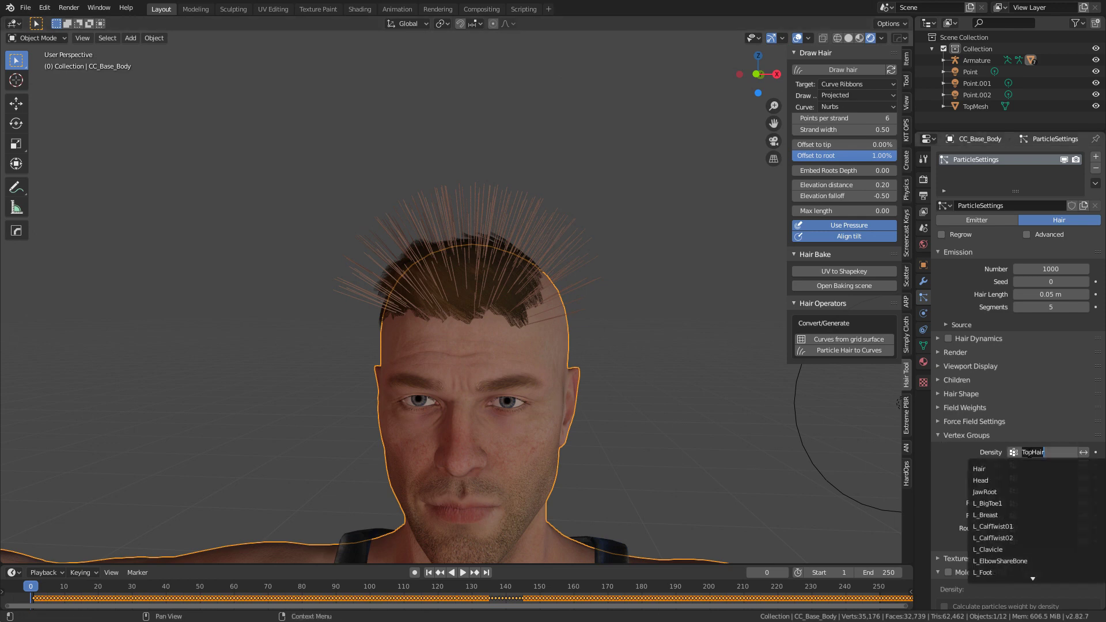
text(side)
key(Return)
middle_drag(749, 438, 881, 361)
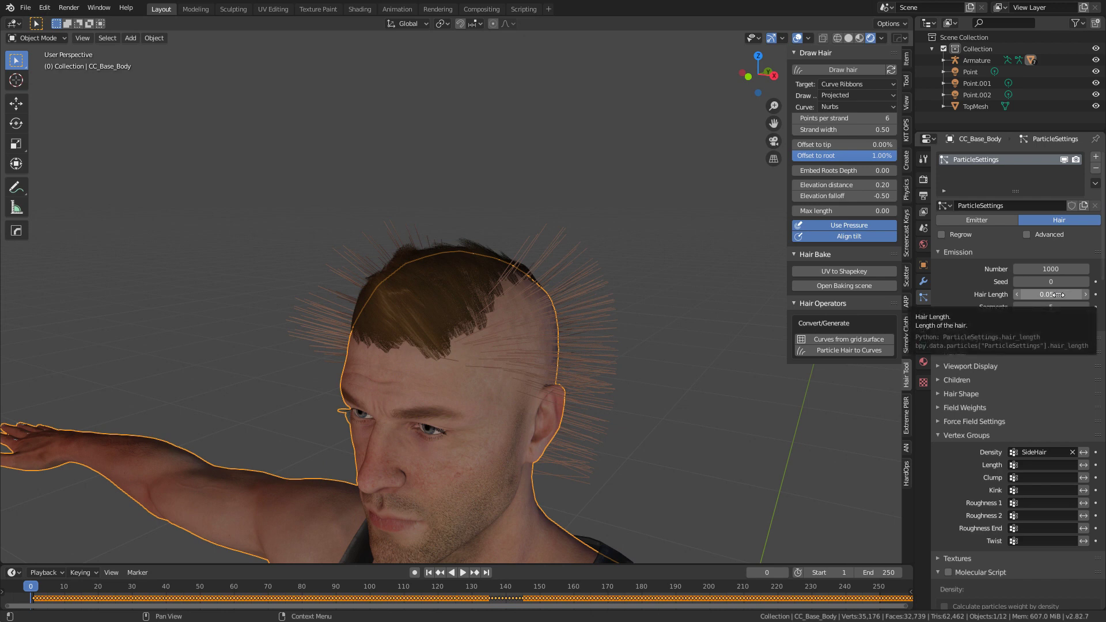
- Set the side hair's particle hair length to 0.01 m
drag(1059, 295, 1059, 294)
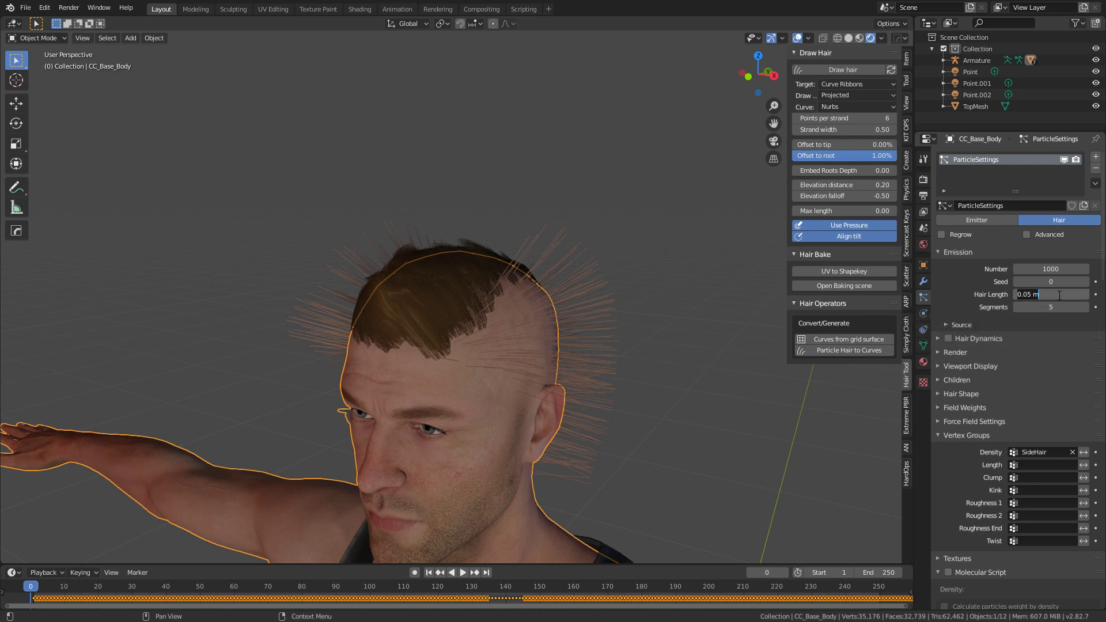
text(0.01)
key(Return)
middle_drag(757, 400, 554, 398)
- In Particle Edit mode, comb the short side hair backward on both sides and down the back of the head
click(38, 38)
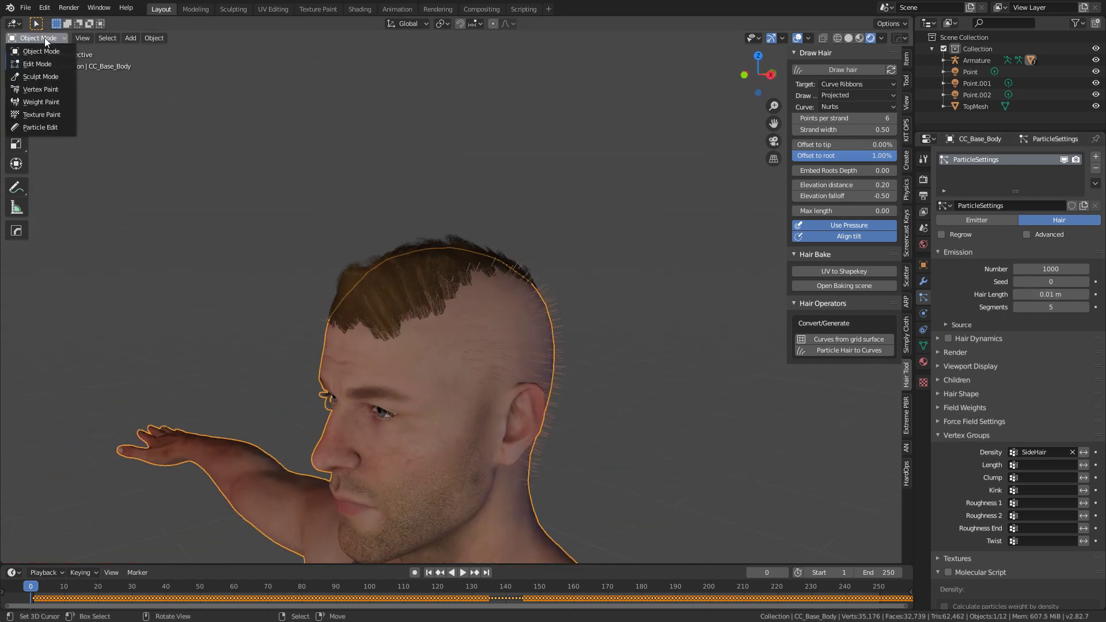
click(49, 125)
middle_drag(531, 318, 529, 323)
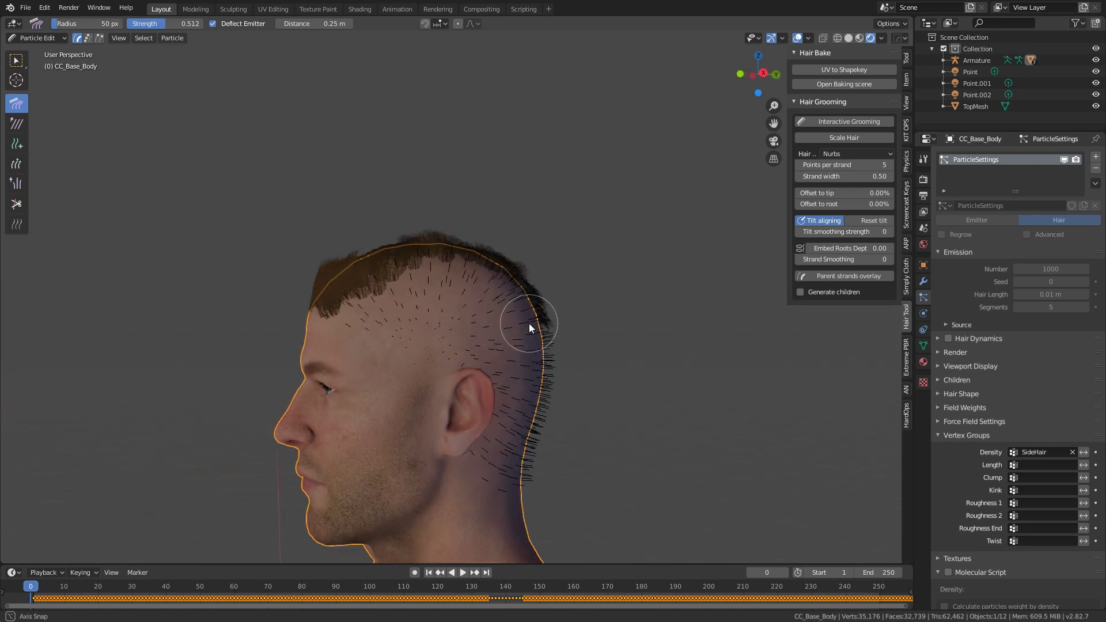
mouse_move(363, 346)
mouse_down()
mouse_move(473, 320)
mouse_move(428, 326)
mouse_move(373, 289)
mouse_move(483, 320)
mouse_up()
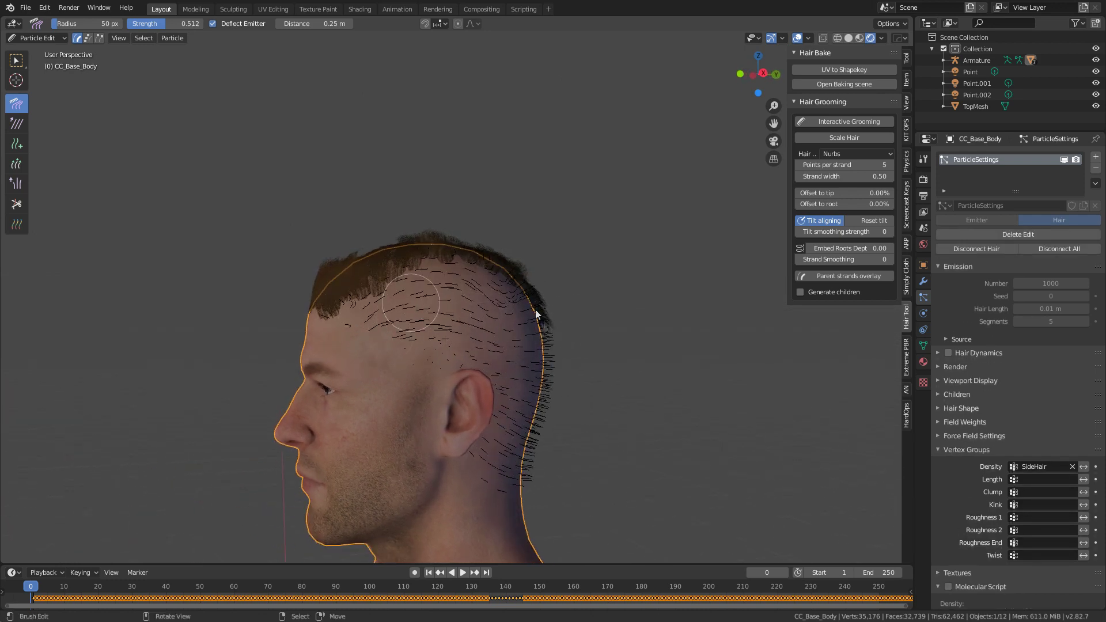
middle_drag(497, 351, 538, 370)
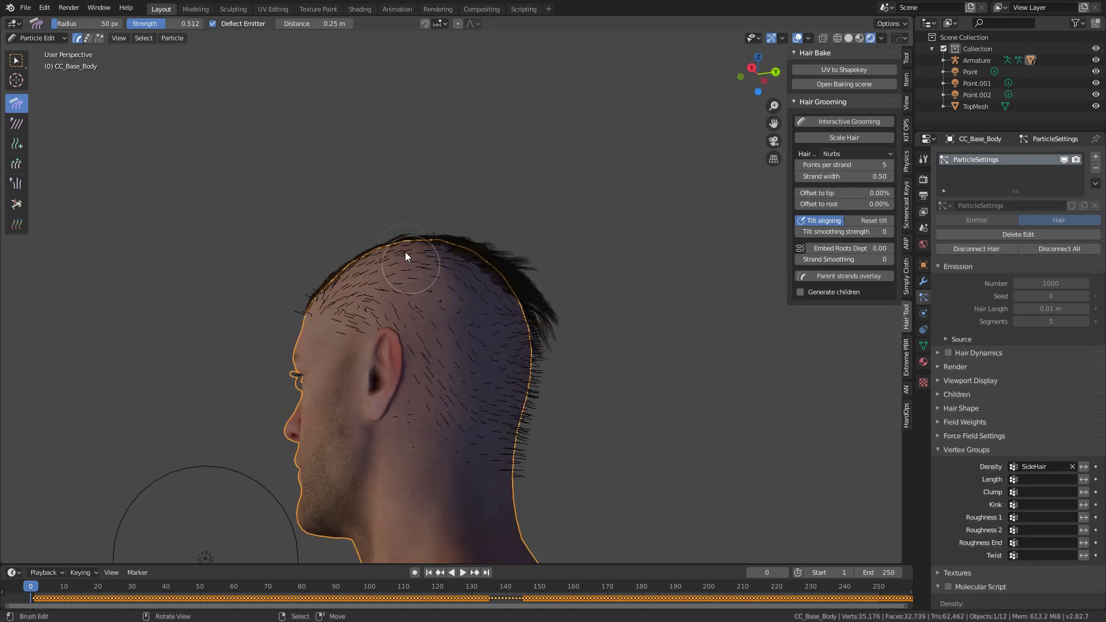
middle_drag(567, 383, 576, 355)
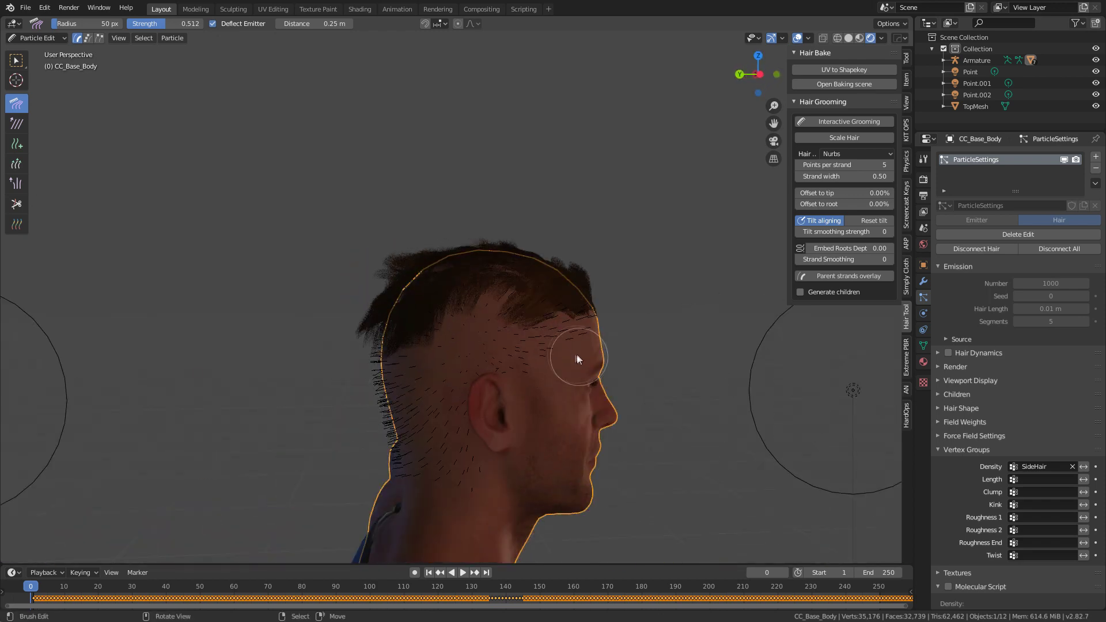
mouse_move(461, 320)
middle_down()
mouse_move(493, 359)
mouse_move(438, 442)
middle_up()
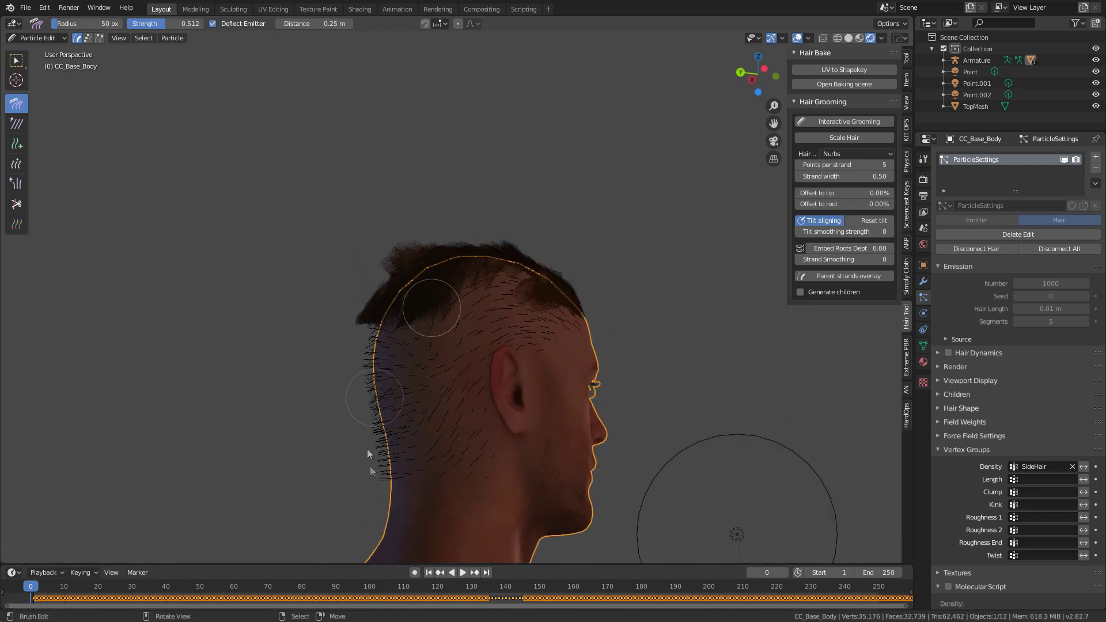
mouse_move(395, 370)
middle_down()
mouse_move(457, 452)
mouse_move(457, 309)
mouse_move(469, 461)
mouse_move(469, 425)
mouse_move(544, 494)
mouse_move(499, 494)
mouse_move(160, 252)
mouse_move(647, 198)
mouse_move(642, 371)
mouse_move(380, 376)
mouse_move(562, 371)
middle_up()
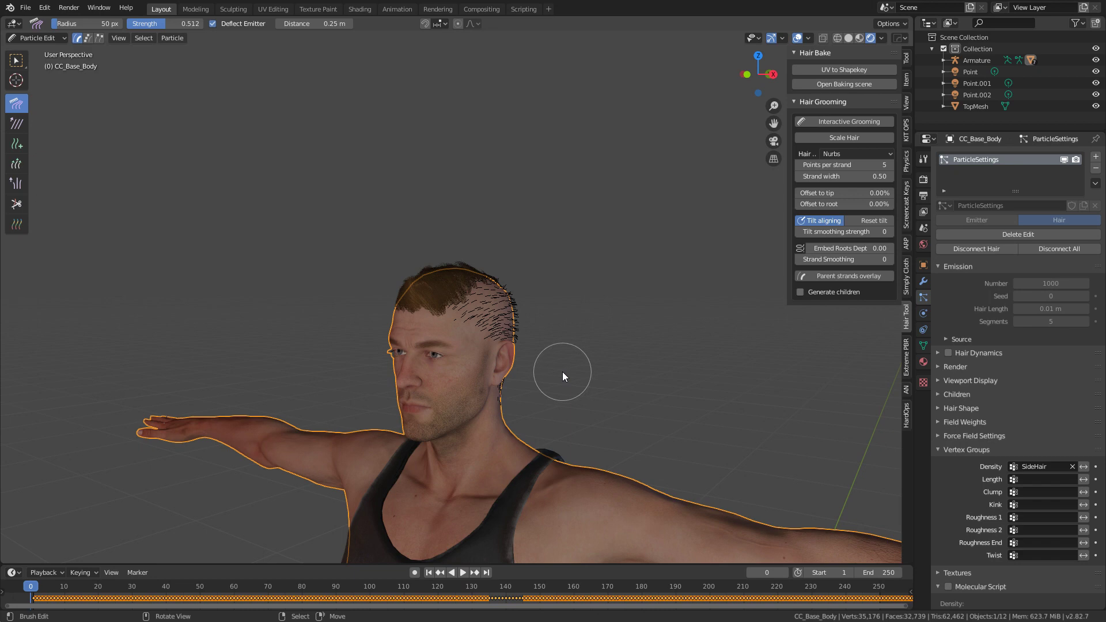
- Enable Interactive Grooming for the side hair and reapply tilt aligning to its ribbons
click(835, 122)
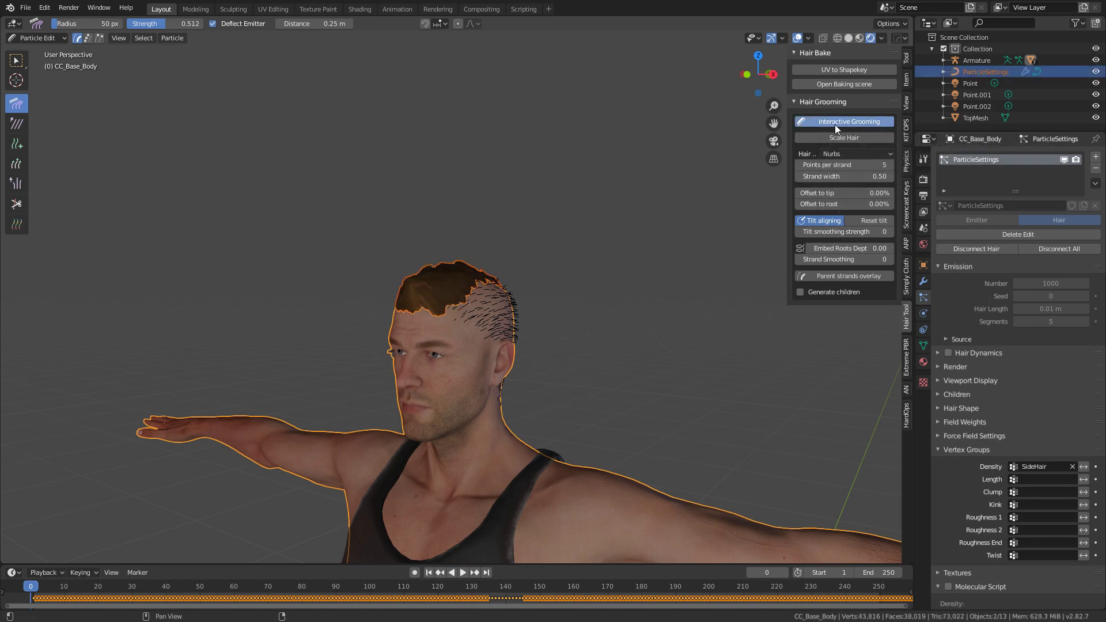
mouse_move(691, 363)
middle_down()
mouse_move(595, 363)
mouse_move(654, 346)
mouse_move(766, 344)
mouse_move(715, 345)
middle_up()
scroll(599, 363, up, 2)
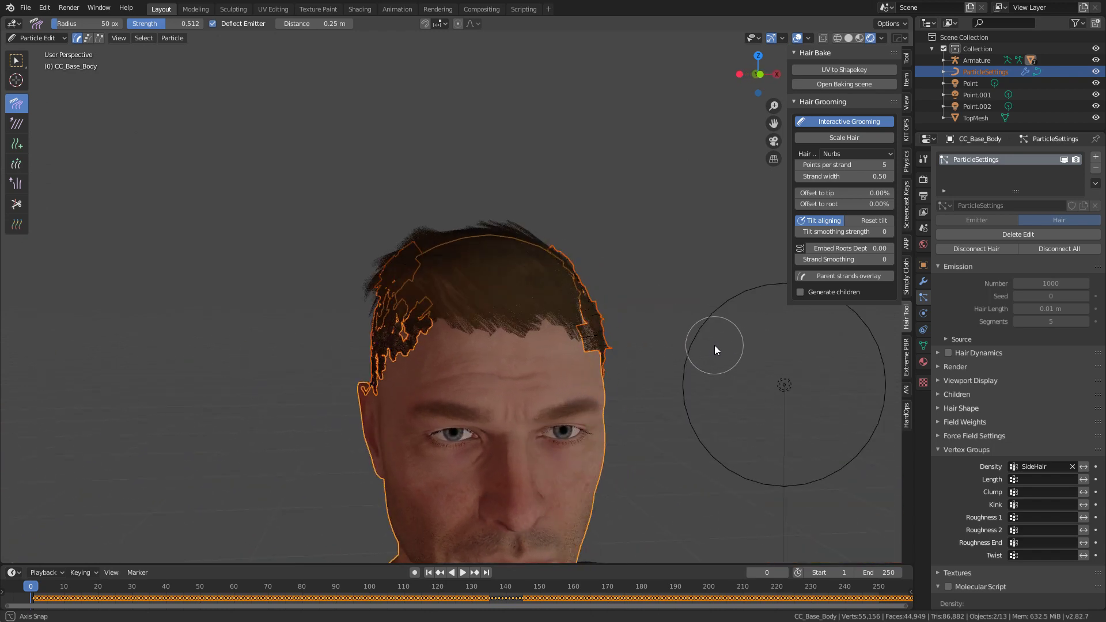
click(821, 222)
click(821, 221)
middle_drag(720, 321, 569, 325)
- Examine the side hair ribbons in Object Mode from both sides and return to Particle Edit mode
click(56, 38)
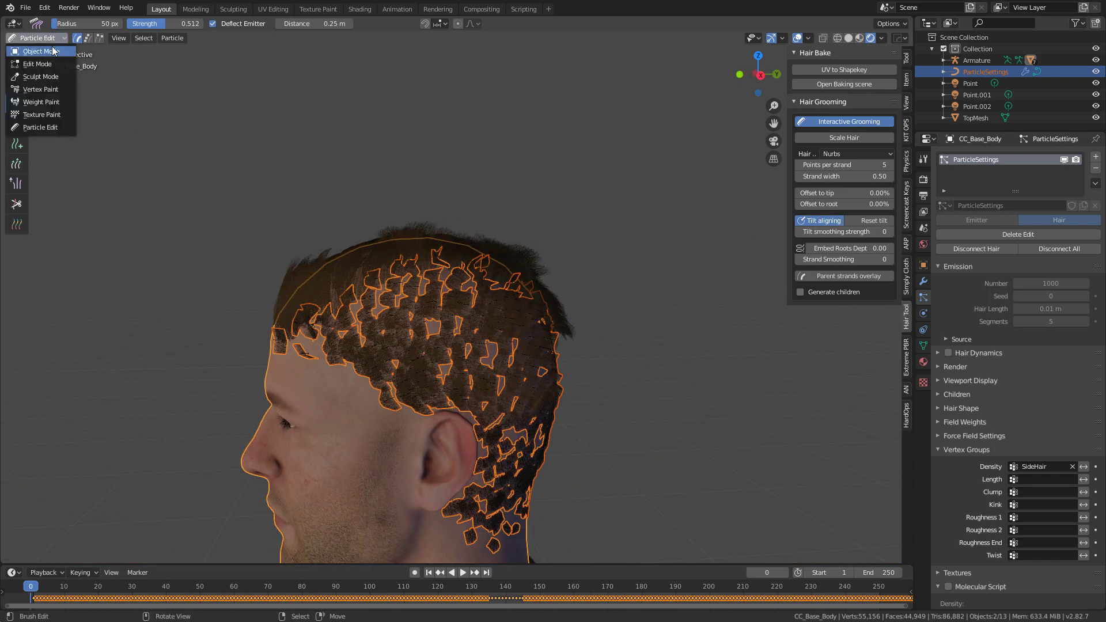
click(35, 50)
middle_drag(294, 455, 186, 174)
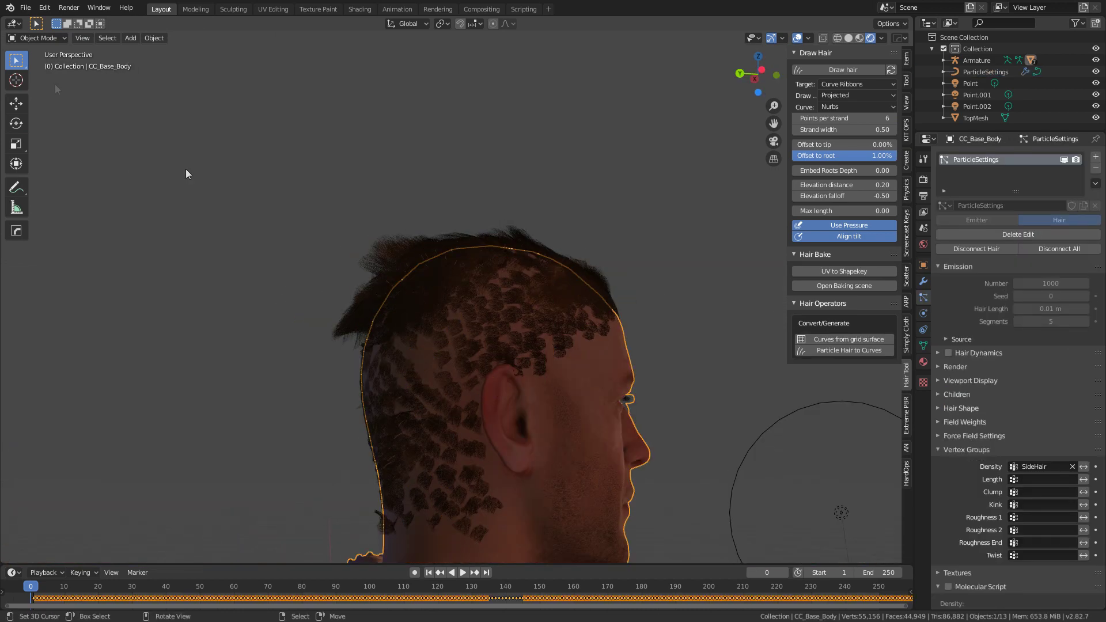
click(35, 38)
click(68, 132)
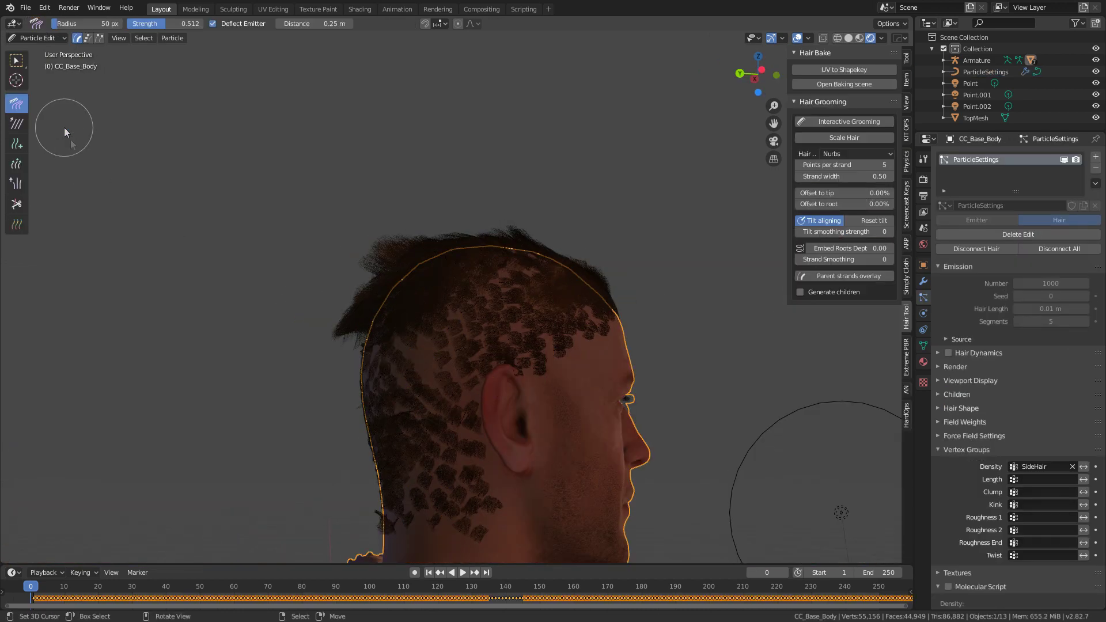
- Enable Interactive Grooming and lengthen the ribbons around the sides and back of the head with the Length brush set to Grow at strength 0.914
click(17, 163)
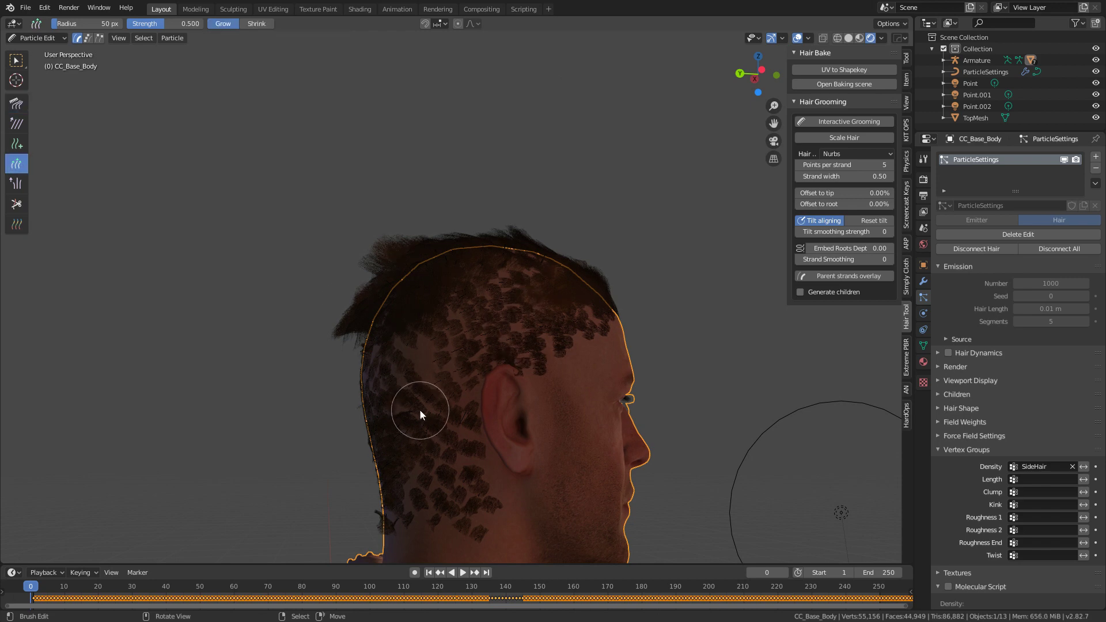
click(843, 121)
mouse_move(587, 335)
mouse_down()
mouse_move(514, 332)
mouse_move(444, 384)
mouse_move(488, 324)
mouse_move(407, 404)
mouse_move(426, 373)
mouse_move(419, 395)
mouse_up()
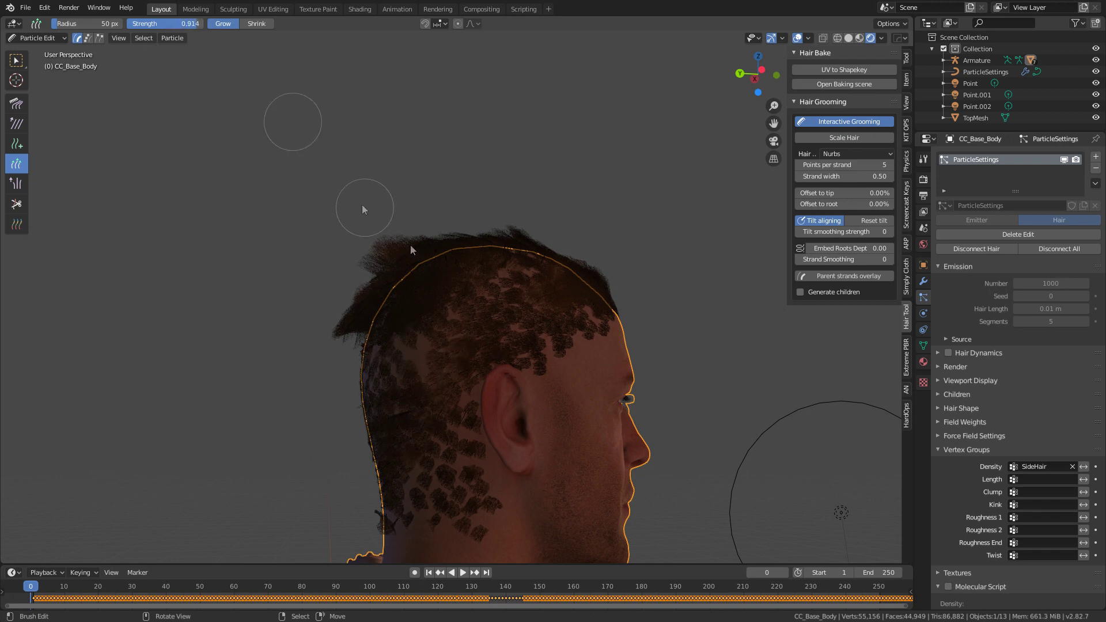
middle_drag(407, 511, 445, 379)
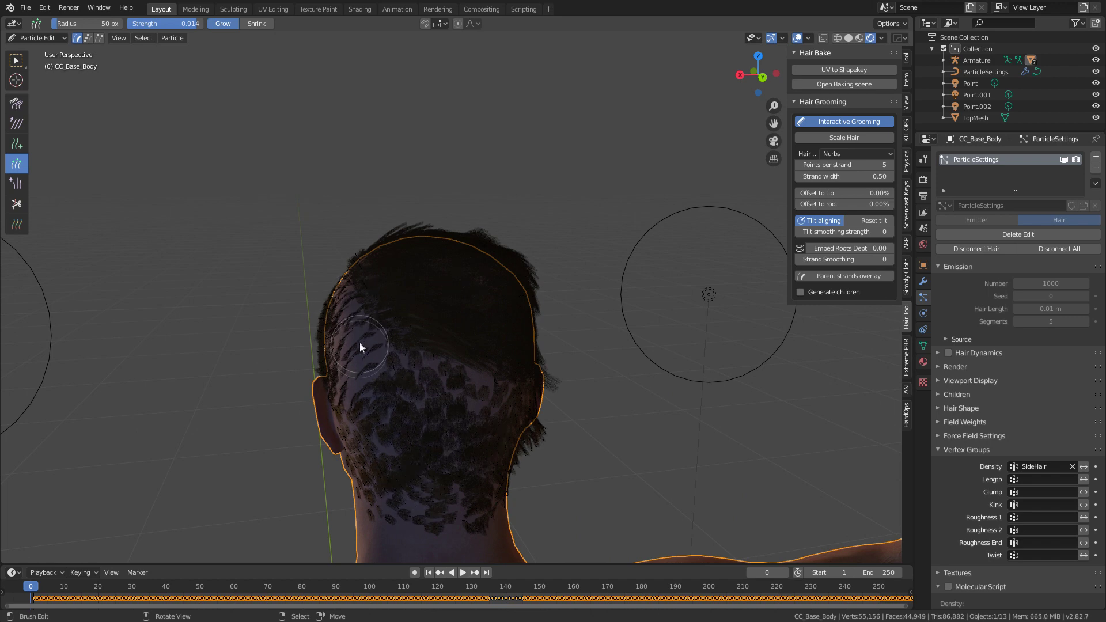
mouse_move(494, 465)
middle_down()
mouse_move(506, 410)
mouse_move(446, 347)
middle_up()
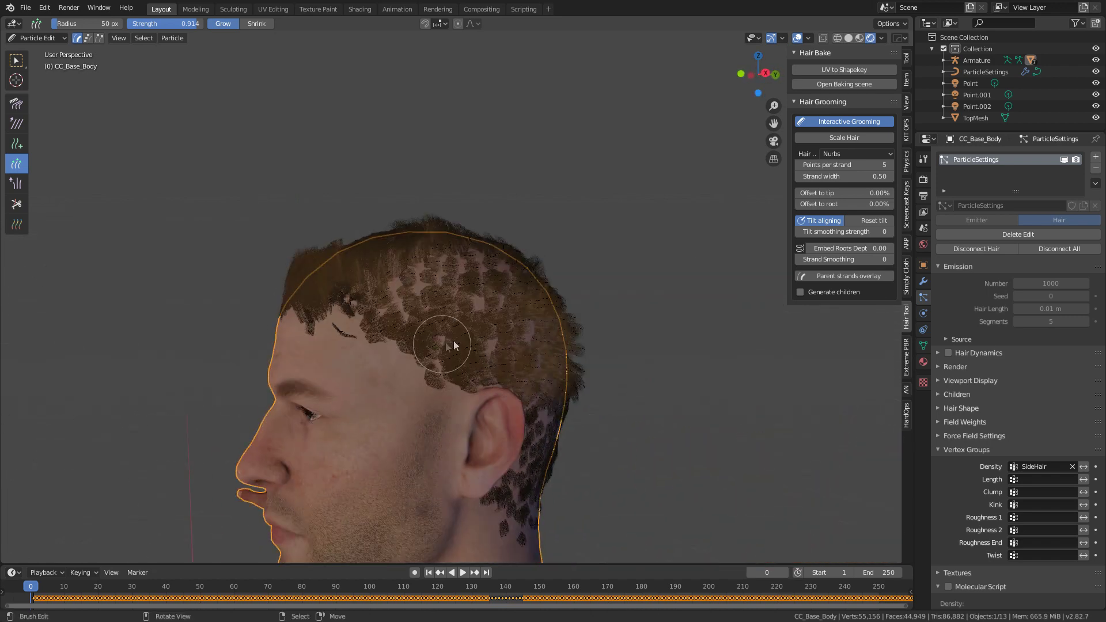
mouse_move(529, 288)
middle_down()
mouse_move(148, 562)
mouse_move(288, 289)
mouse_move(421, 372)
mouse_move(519, 383)
mouse_move(583, 359)
mouse_move(171, 168)
middle_up()
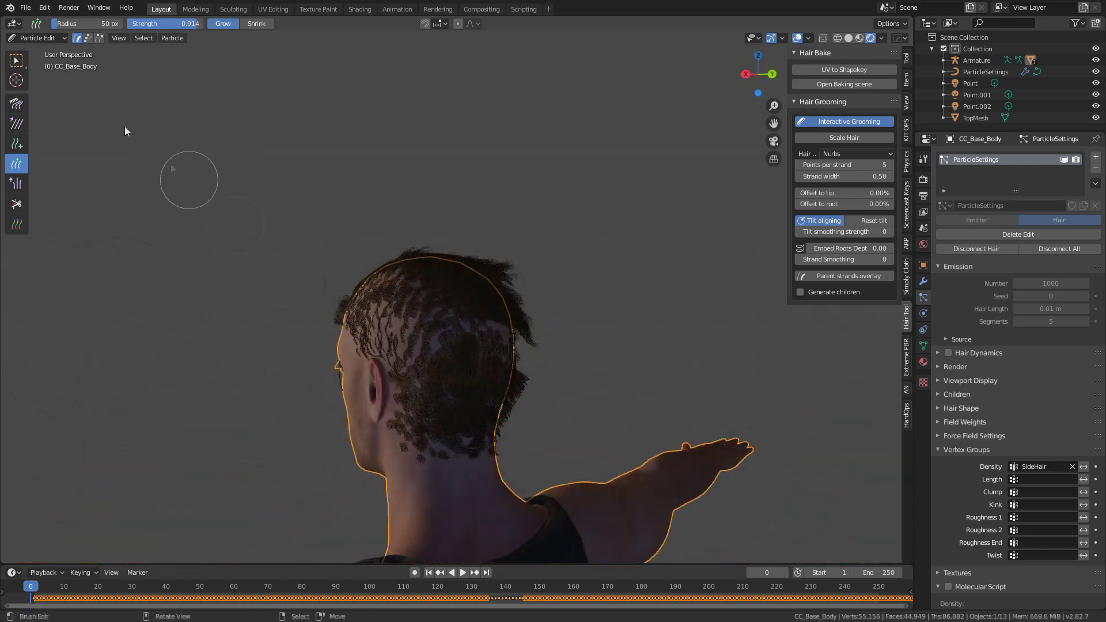
- Comb the lengthened side hair ribbons around both sides and the back of the head with the Comb brush at strength 0.512
click(21, 108)
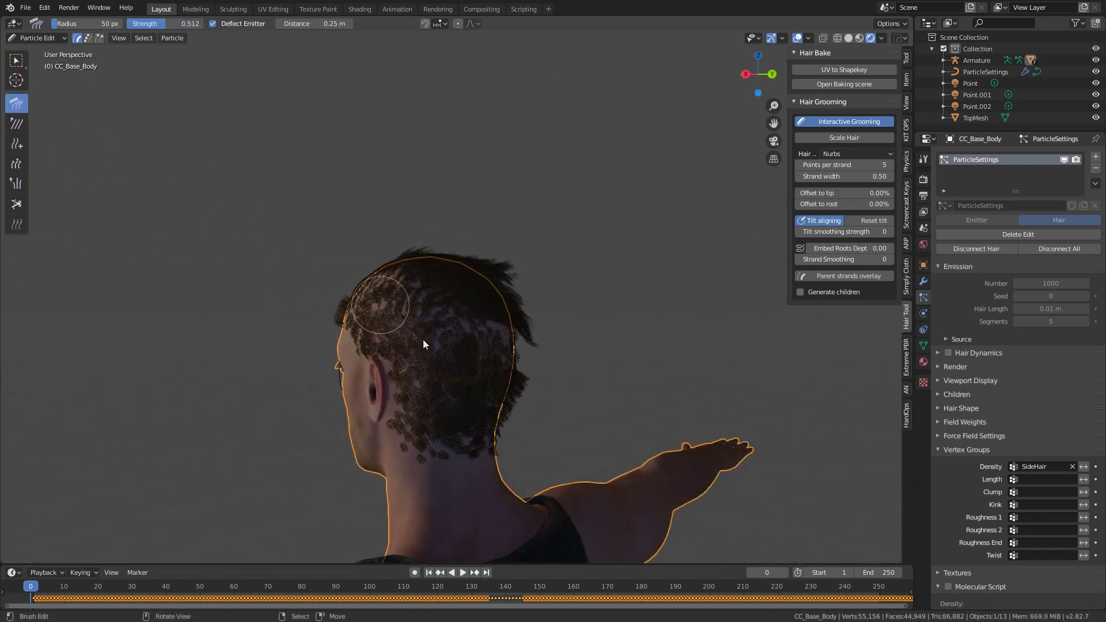
middle_drag(431, 426, 513, 330)
middle_drag(512, 378, 467, 391)
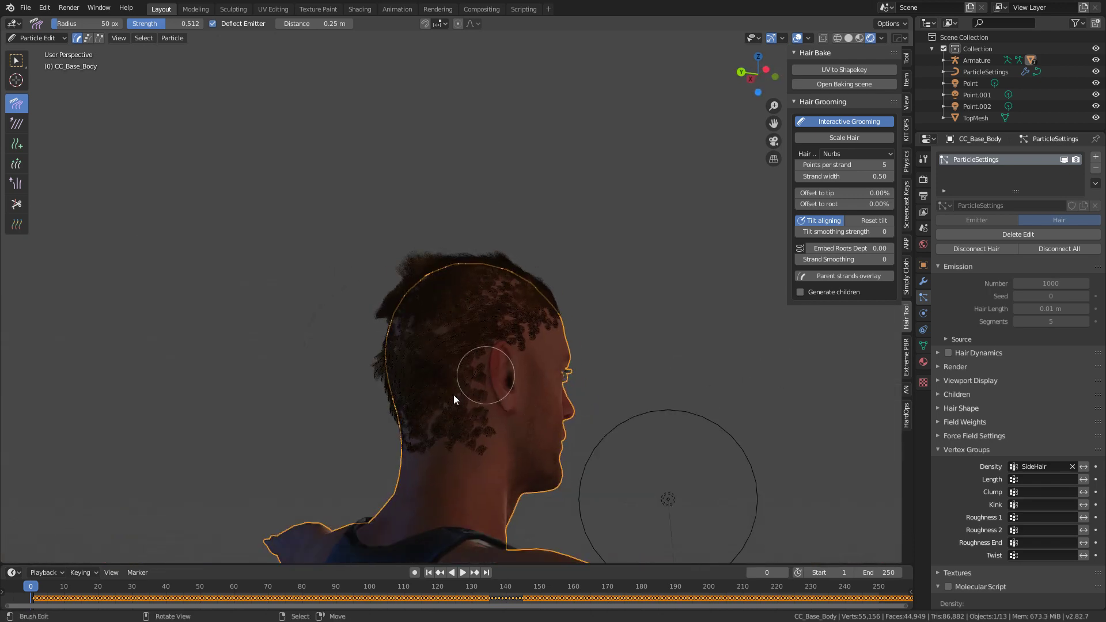
middle_drag(447, 443, 496, 436)
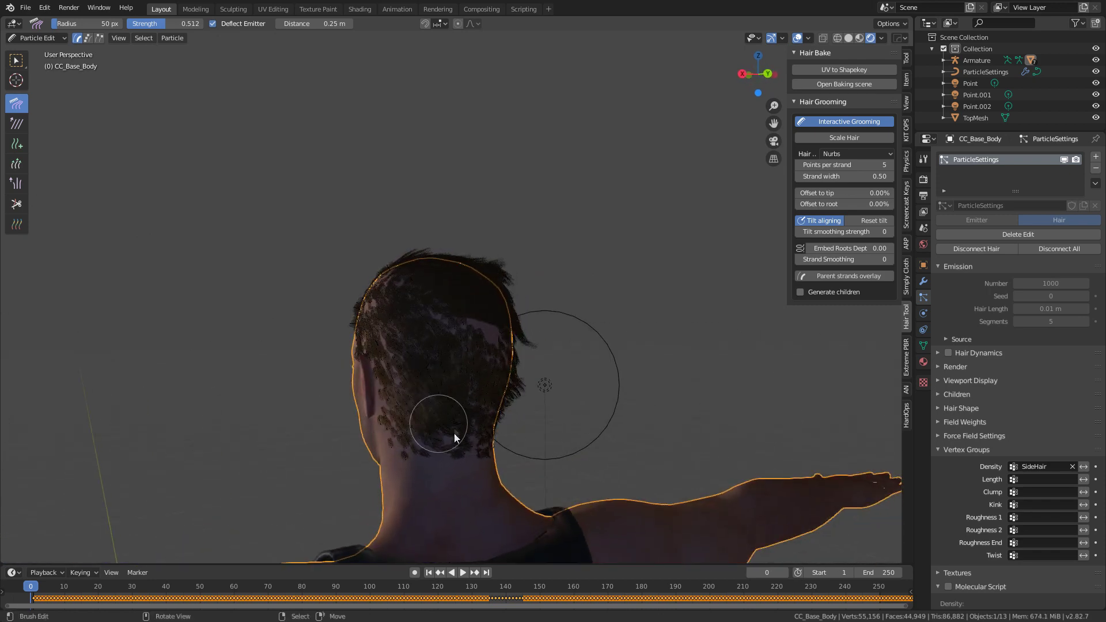
middle_drag(482, 333, 627, 355)
- Generate child strands for the side hair with parents included and a child count of 500
click(801, 292)
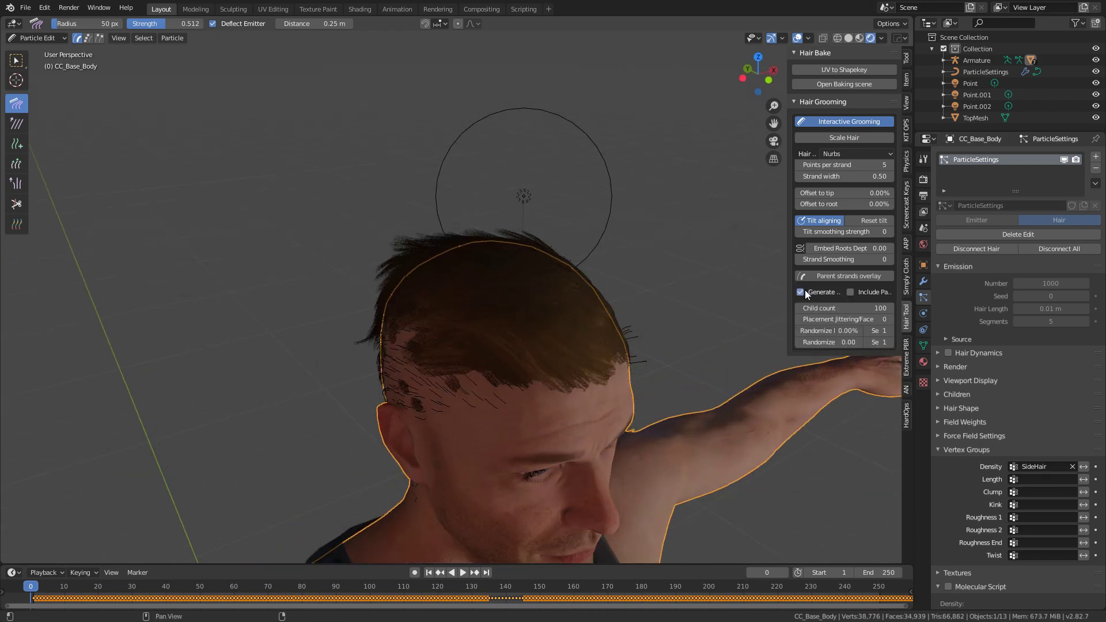
middle_drag(403, 288, 738, 502)
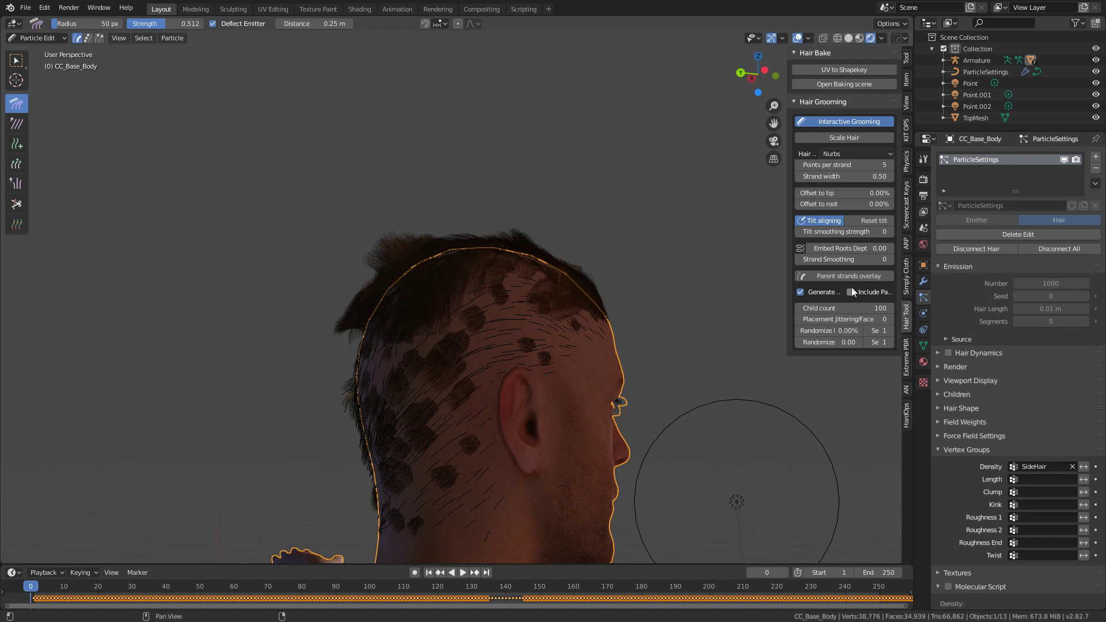
click(850, 293)
middle_drag(662, 388, 621, 363)
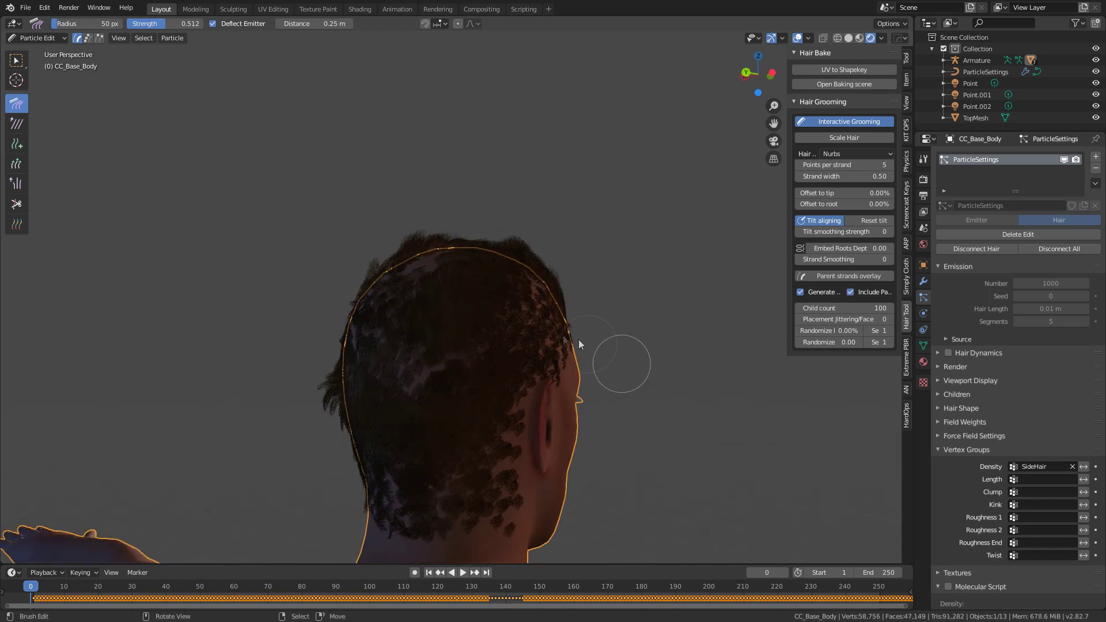
click(863, 311)
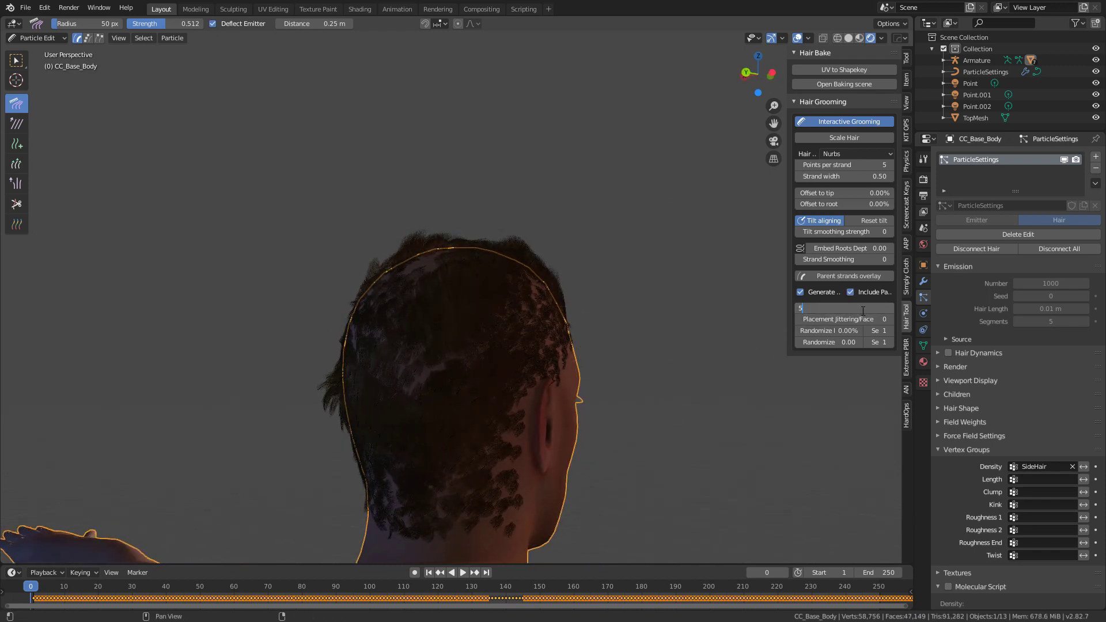
key(Return)
- Examine the denser side hair from both sides in Object Mode and return to Particle Edit mode
middle_drag(571, 429, 173, 105)
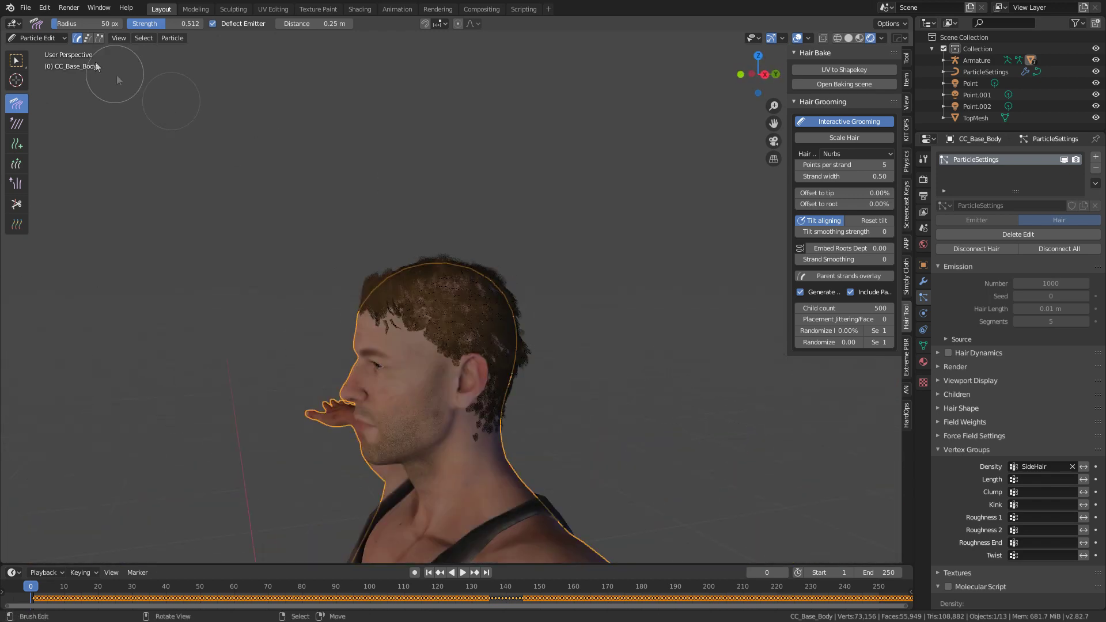
click(38, 38)
click(34, 49)
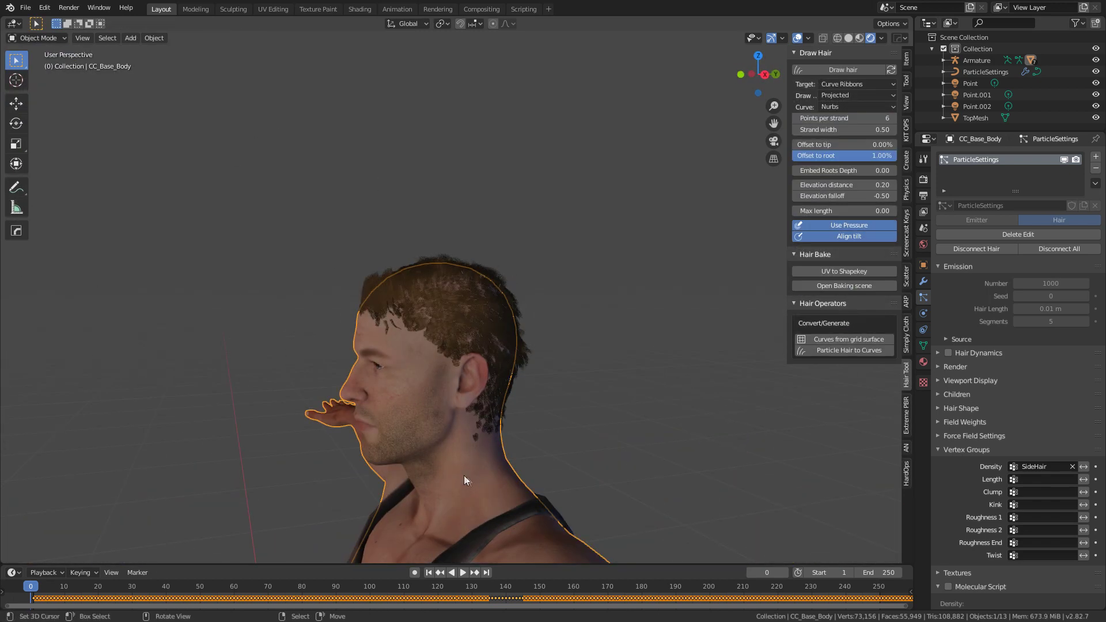
click(489, 426)
middle_drag(488, 426, 765, 449)
middle_drag(503, 273, 403, 269)
click(37, 38)
click(516, 392)
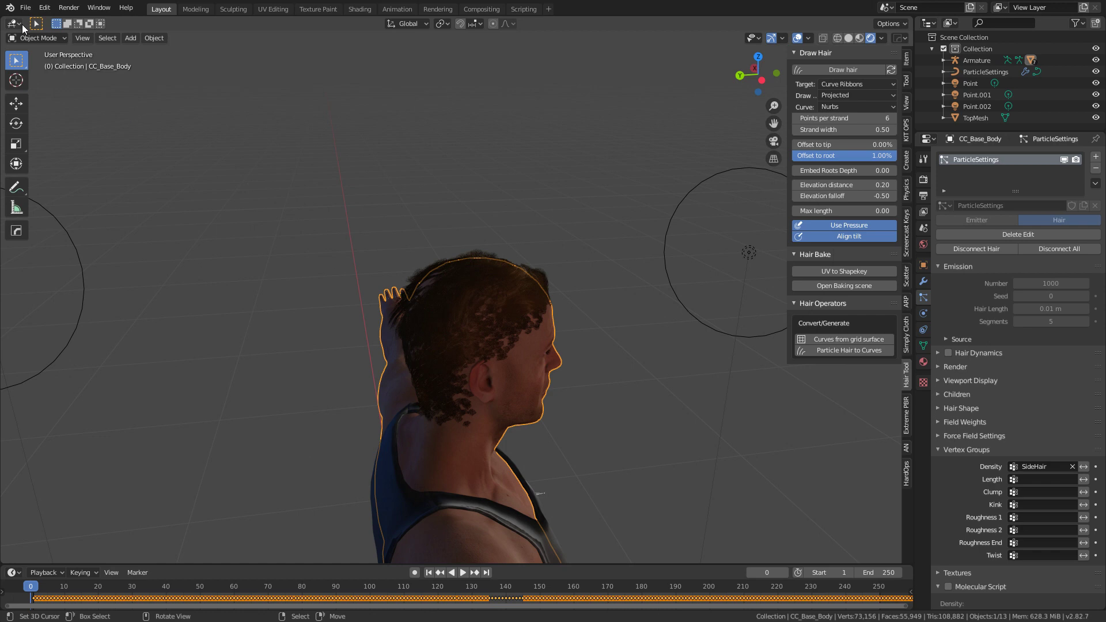
click(37, 38)
click(44, 129)
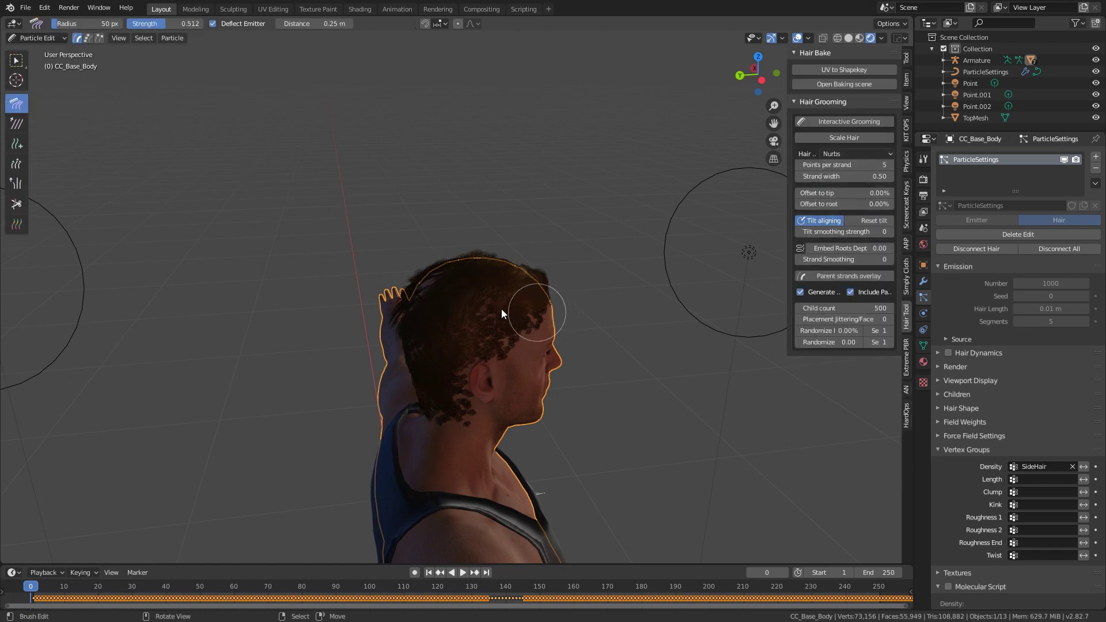
- Set the strand width of the side hair ribbons to 1.00
middle_drag(421, 317, 469, 344)
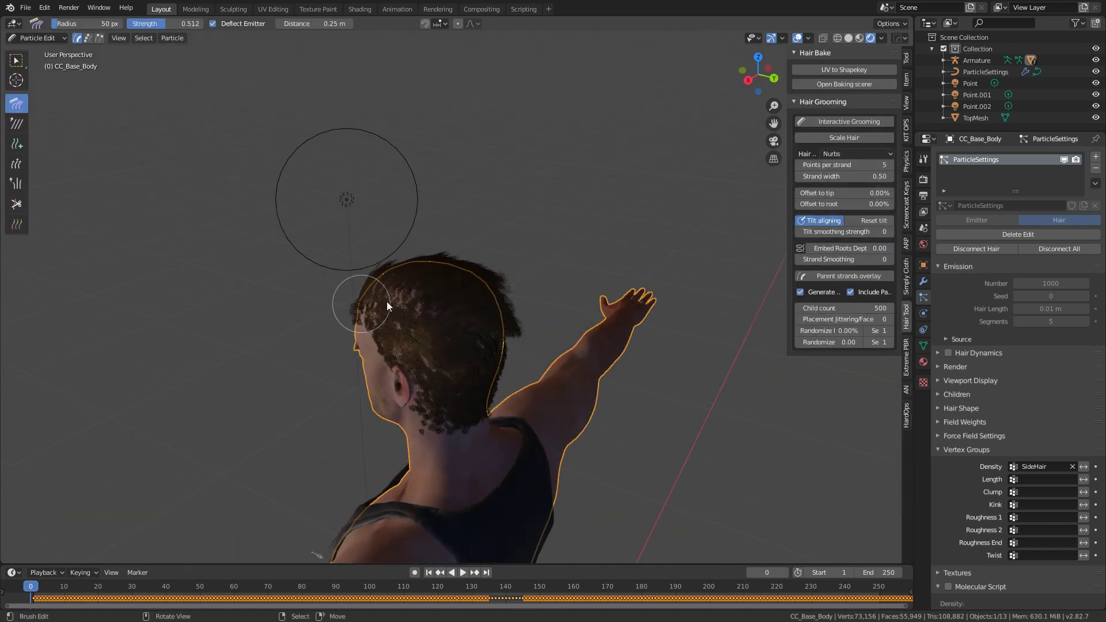
middle_drag(400, 292, 496, 329)
middle_drag(445, 384, 422, 377)
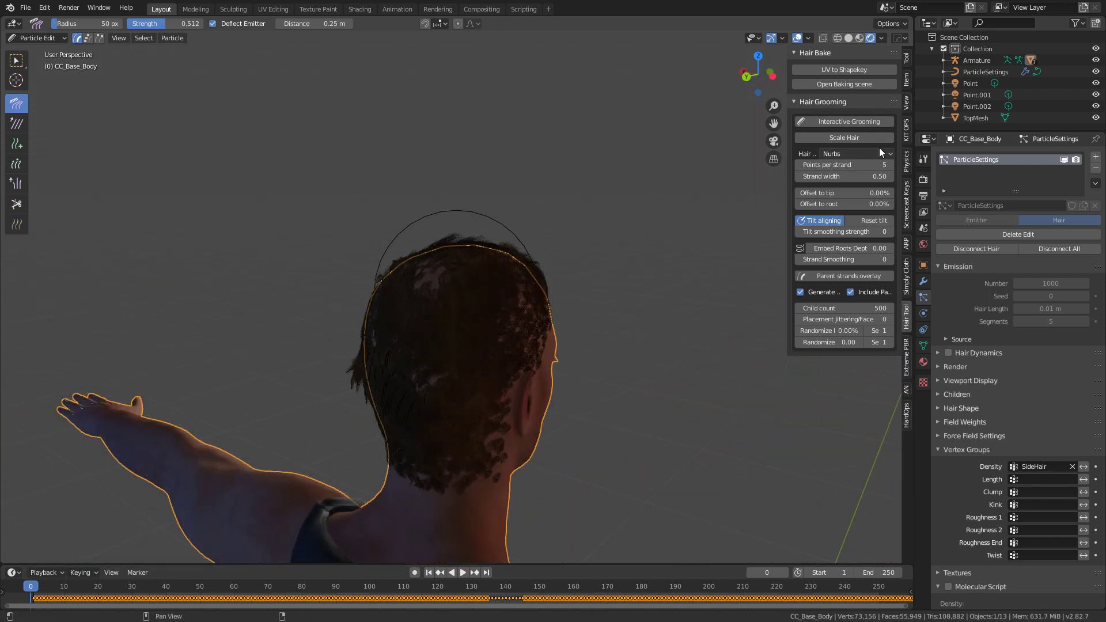
click(864, 177)
key(Return)
middle_drag(553, 369, 532, 336)
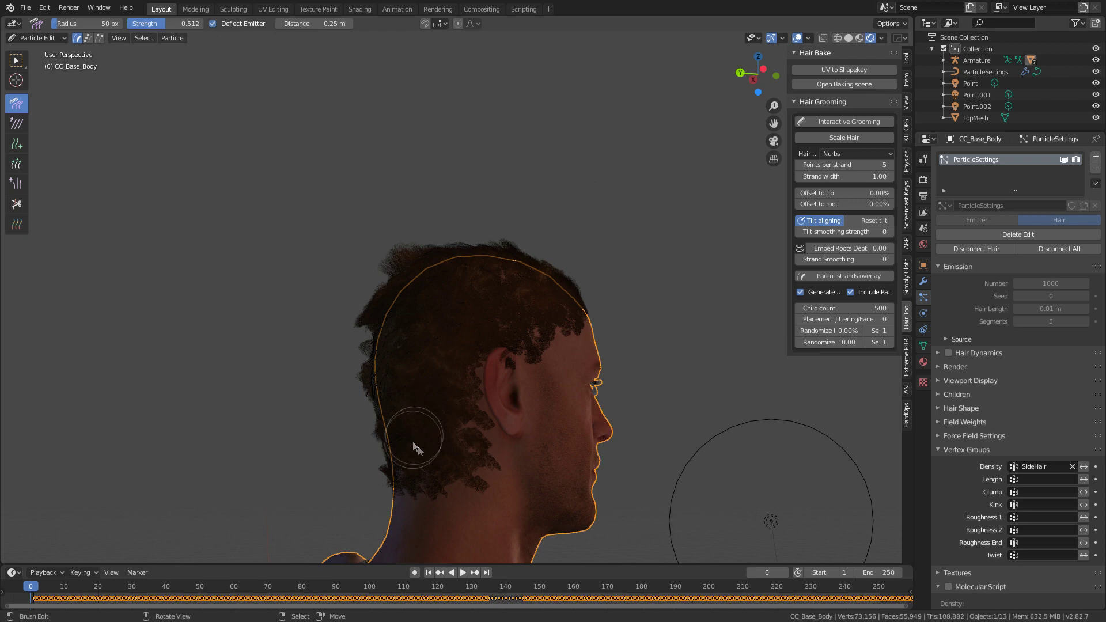
- Examine the widened side ribbons from the sides and front, including in Object Mode, and return to Particle Edit mode
middle_drag(417, 431, 421, 356)
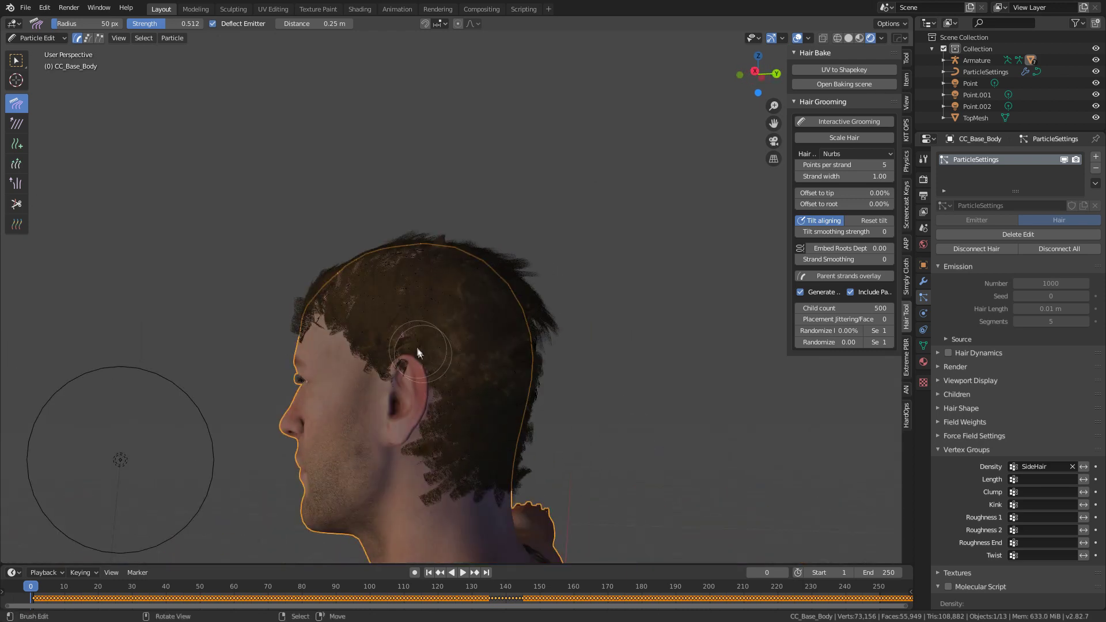
middle_drag(483, 421, 450, 316)
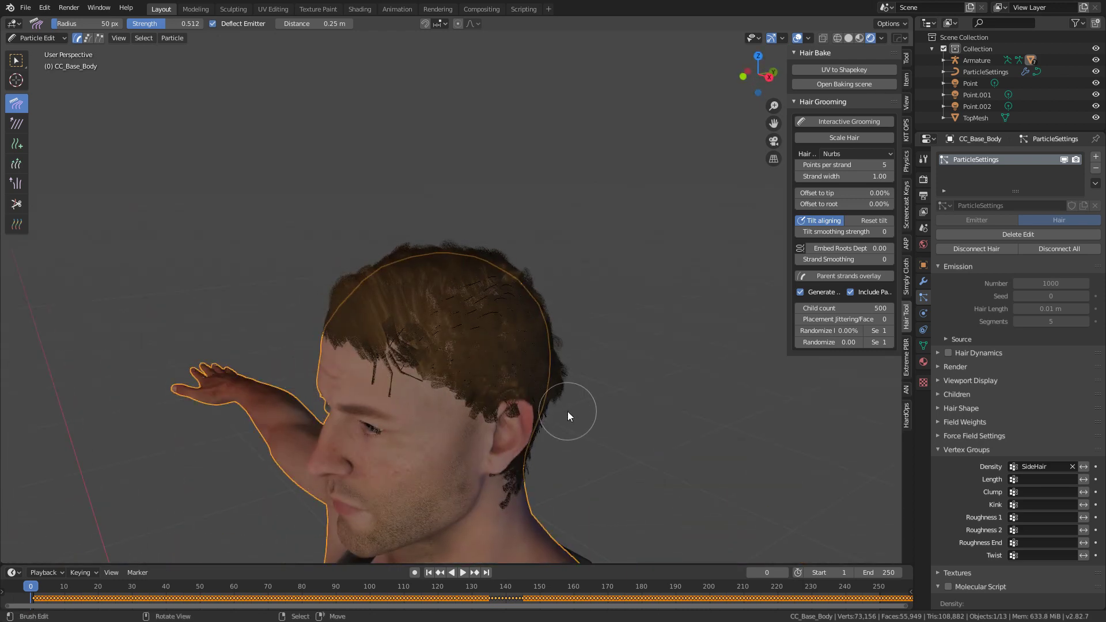
middle_drag(568, 411, 434, 374)
scroll(365, 425, down, 3)
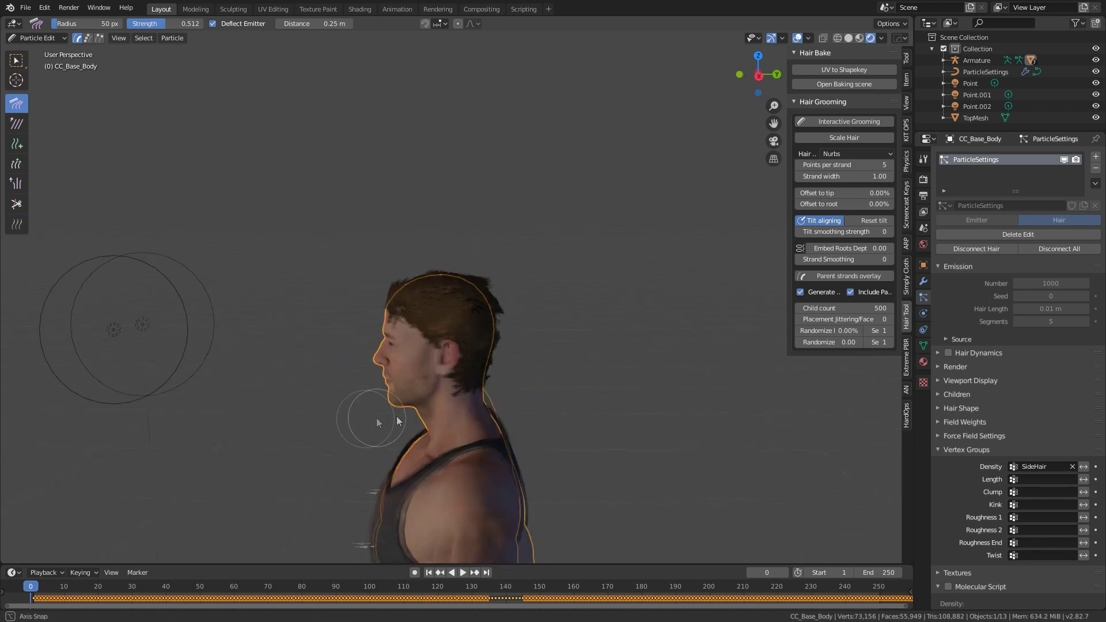
key(KP_1)
click(34, 38)
click(34, 51)
middle_drag(565, 404, 412, 367)
scroll(531, 399, up, 4)
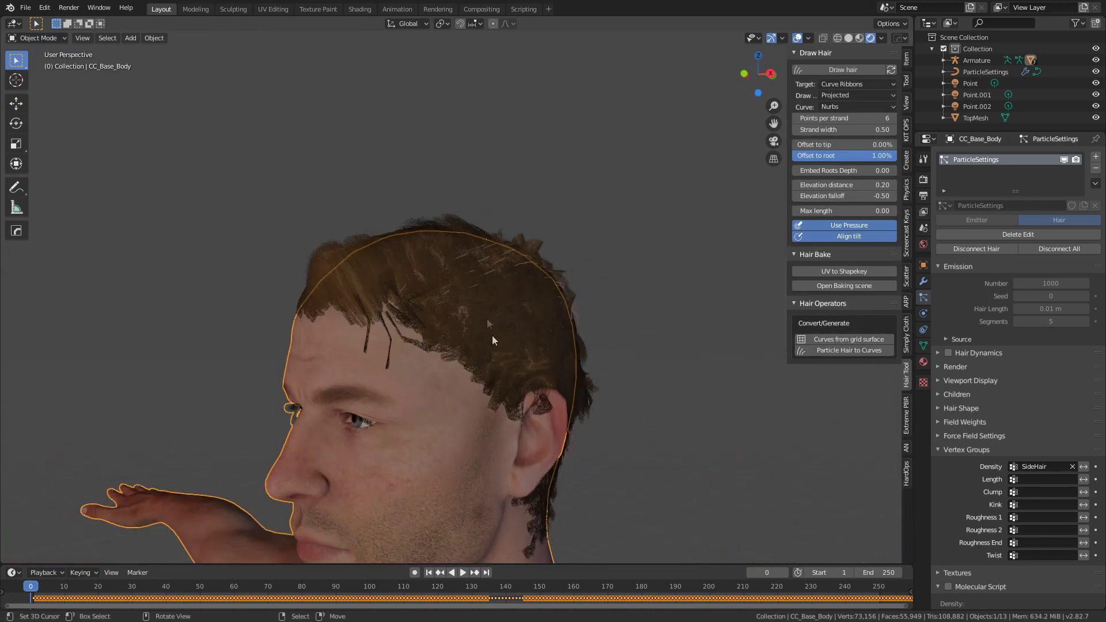
click(34, 38)
click(46, 123)
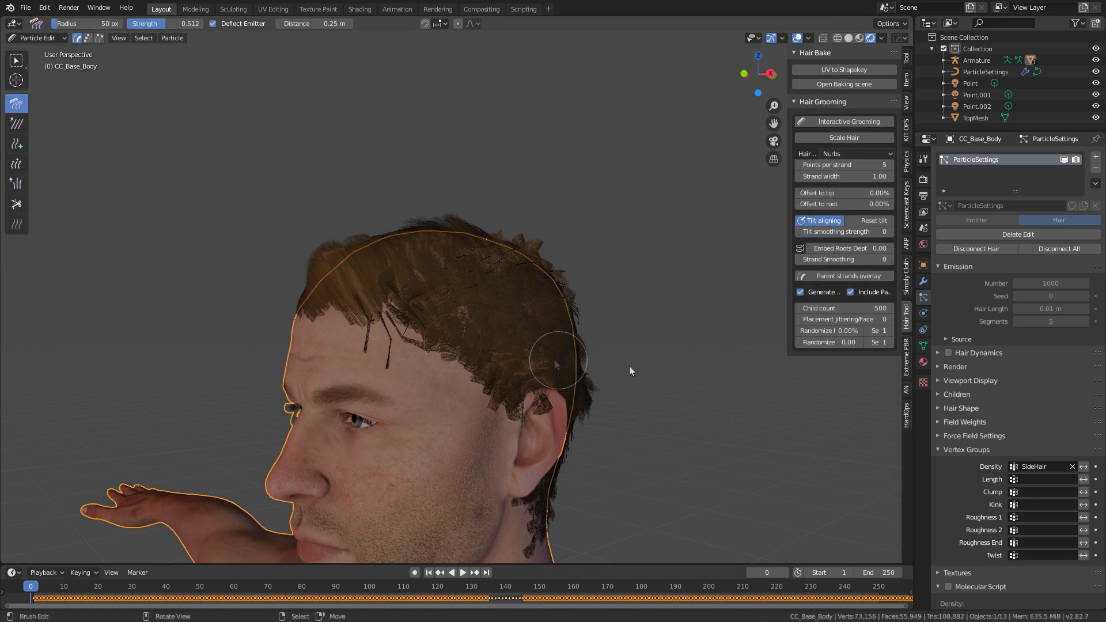
- Reapply tilt aligning with Interactive Grooming enabled and comb the side hair ribbons on both sides of the head
click(825, 222)
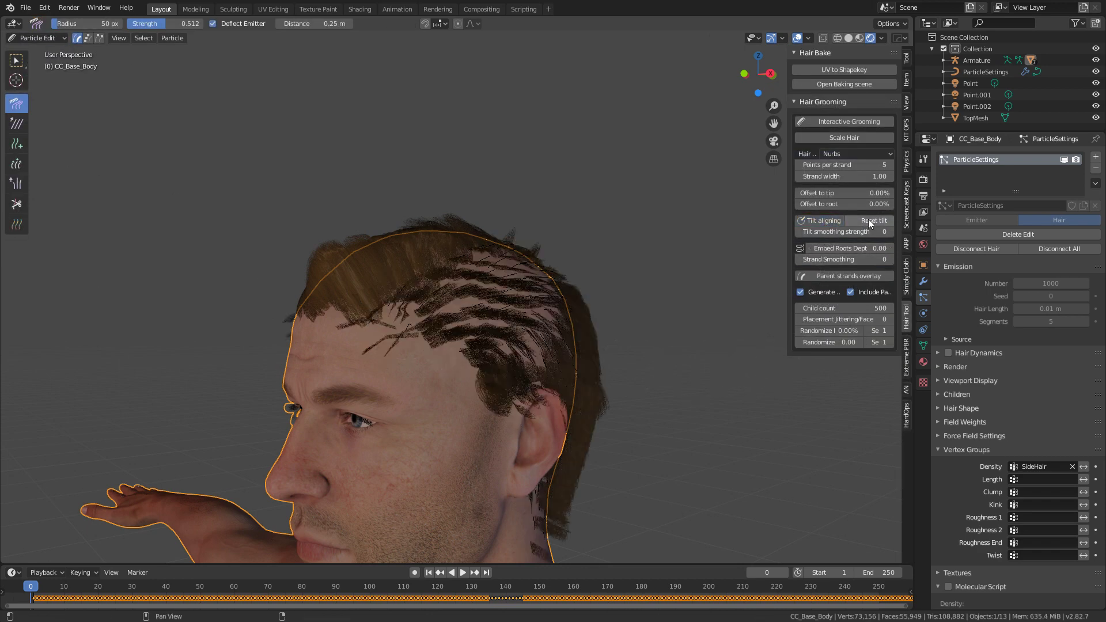
middle_drag(772, 253, 854, 135)
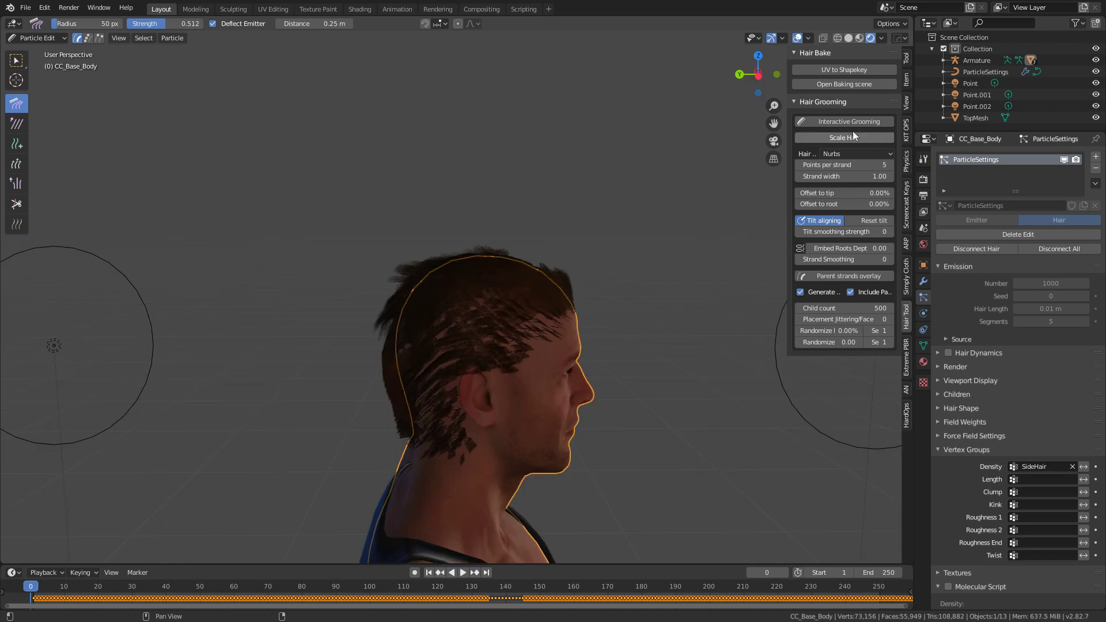
click(855, 123)
mouse_move(662, 351)
middle_down()
mouse_move(416, 389)
mouse_move(375, 410)
mouse_move(286, 397)
mouse_move(403, 393)
mouse_move(494, 410)
mouse_move(438, 426)
mouse_move(561, 372)
mouse_move(525, 402)
mouse_move(458, 424)
mouse_move(385, 409)
mouse_move(477, 398)
mouse_move(599, 410)
mouse_move(501, 364)
middle_up()
middle_drag(434, 353, 453, 441)
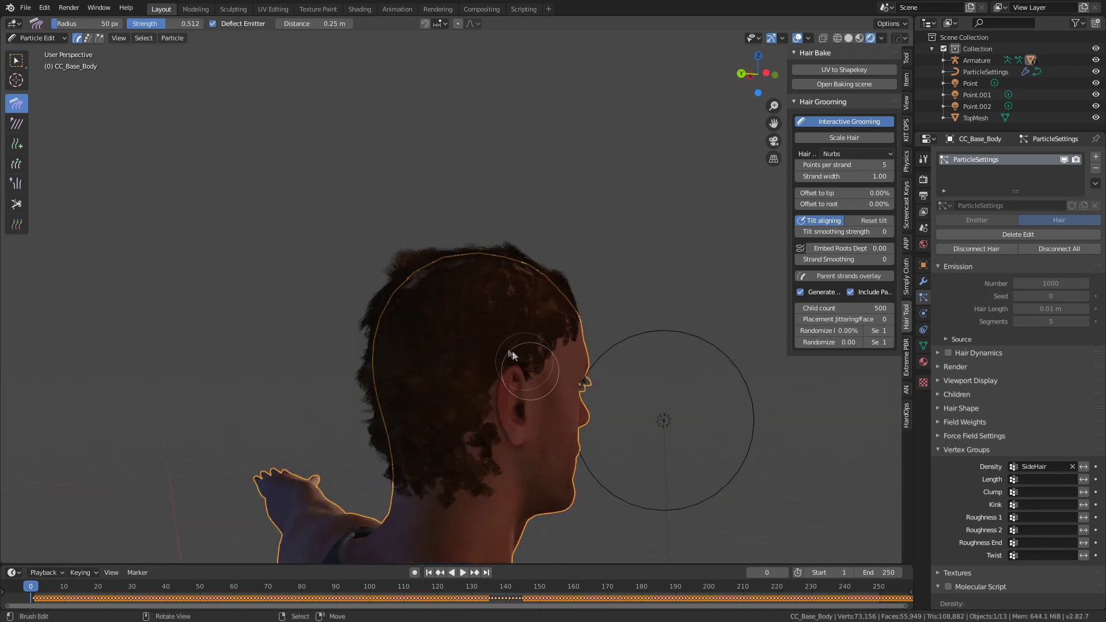
middle_drag(498, 399, 163, 334)
- Set the strand width of the side hair to 0.75 and switch back to Object Mode
click(874, 177)
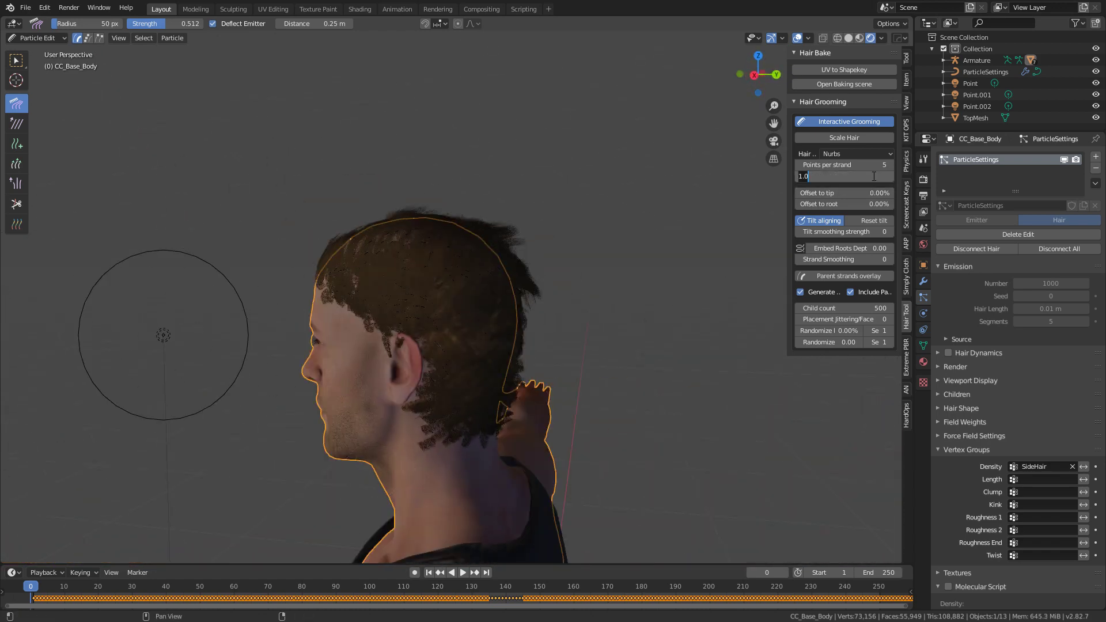
text(.75)
key(Return)
middle_drag(403, 404, 438, 478)
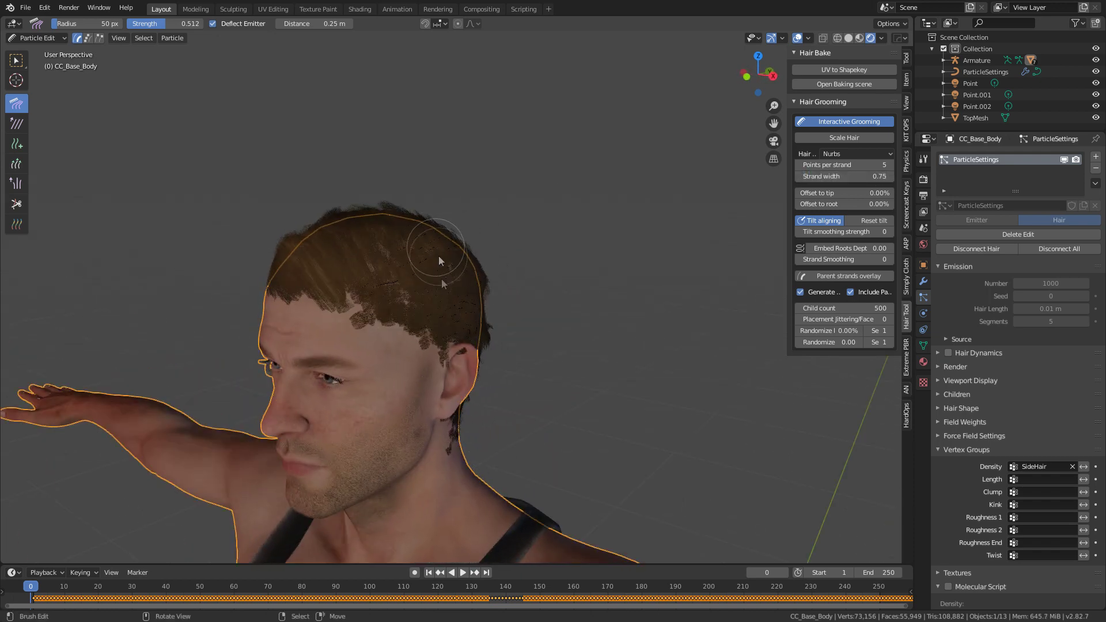
click(54, 39)
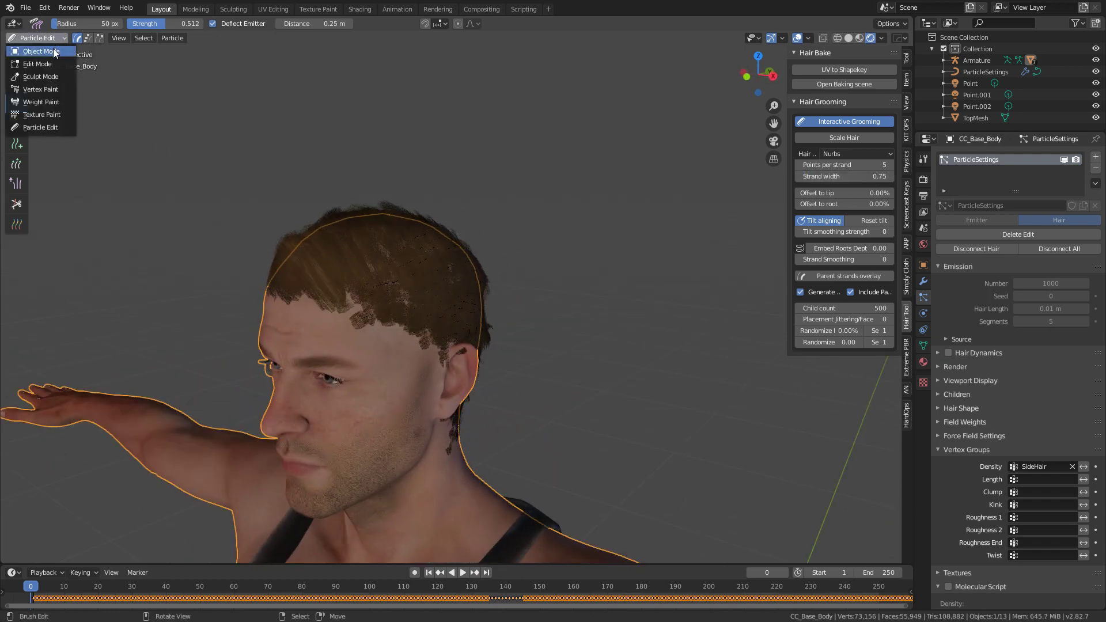
click(53, 48)
middle_drag(479, 326, 374, 420)
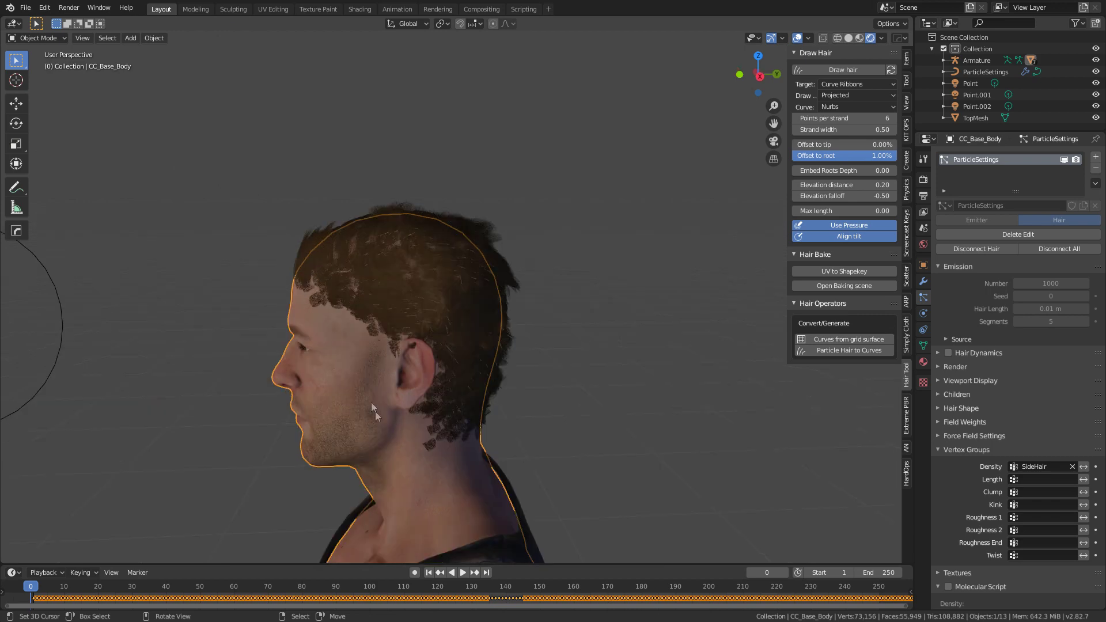
- Select the Std_Skin_Head material and create a new brush texture from the image Hair.png
click(923, 362)
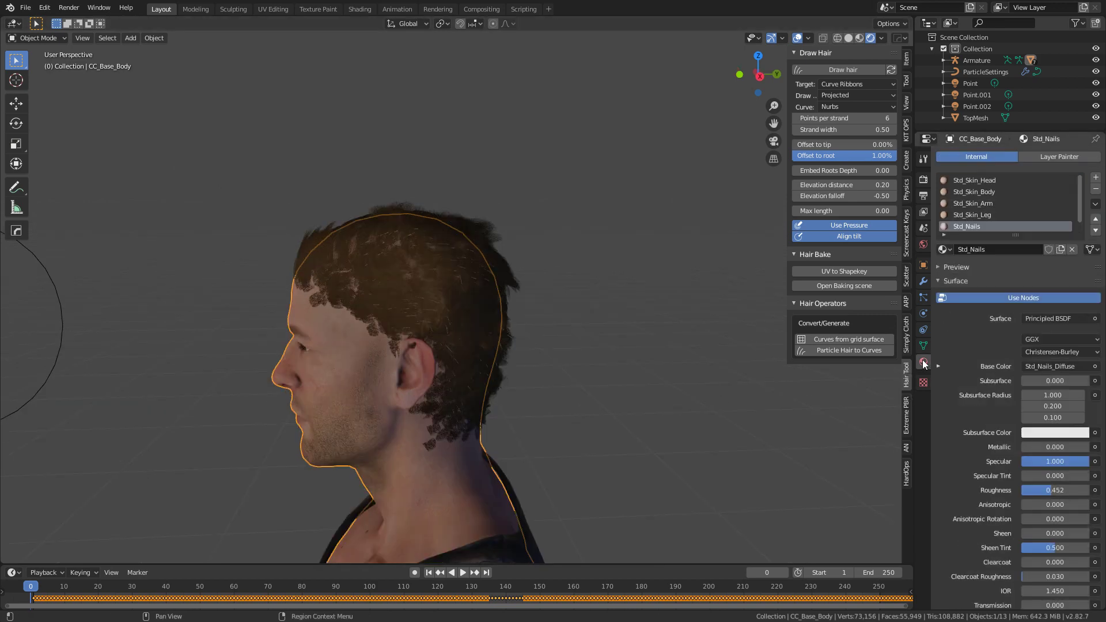
click(1001, 180)
click(923, 384)
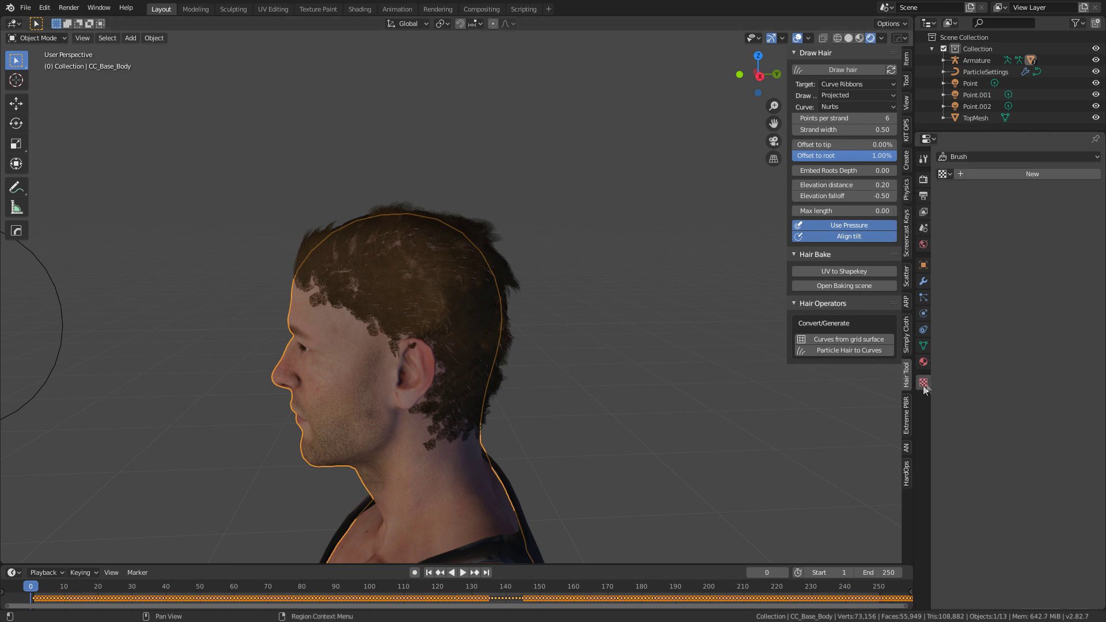
click(1008, 175)
click(1058, 355)
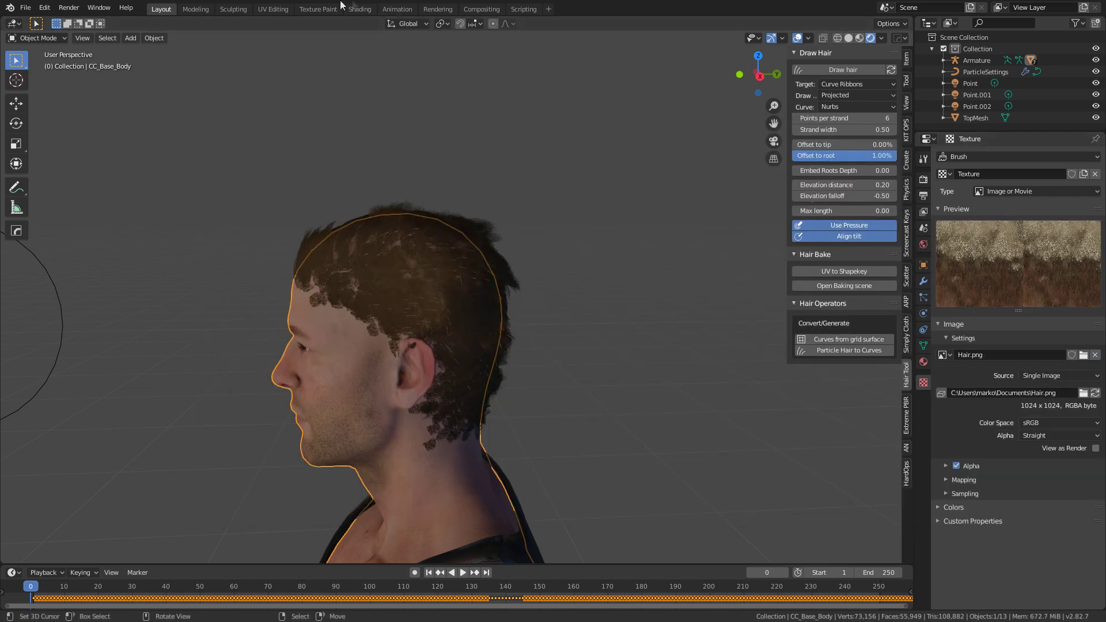
- Switch to the Texture Paint workspace and show the head skin texture in the image editor beside the character's head
click(318, 10)
scroll(266, 372, down, 4)
click(150, 38)
text(hair)
click(184, 56)
scroll(237, 334, up, 7)
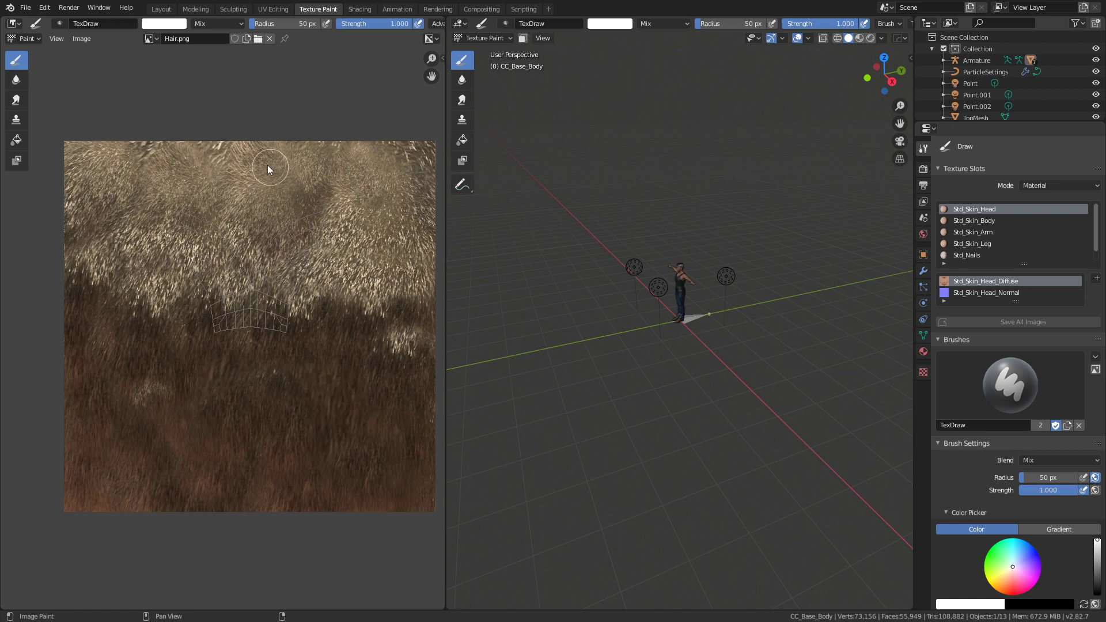
click(152, 39)
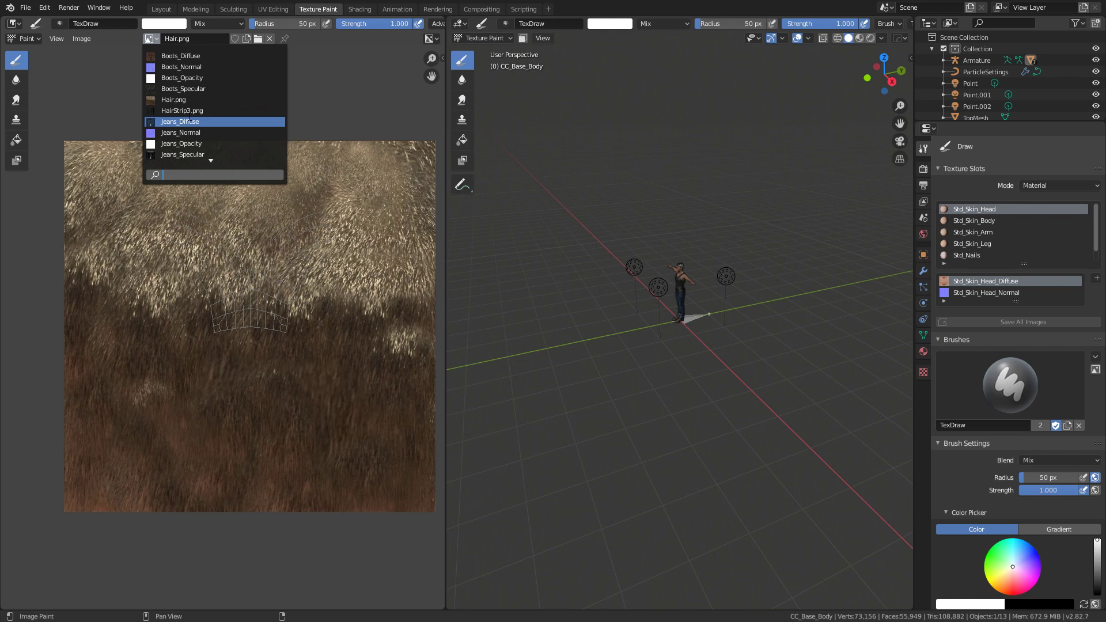
scroll(686, 341, up, 10)
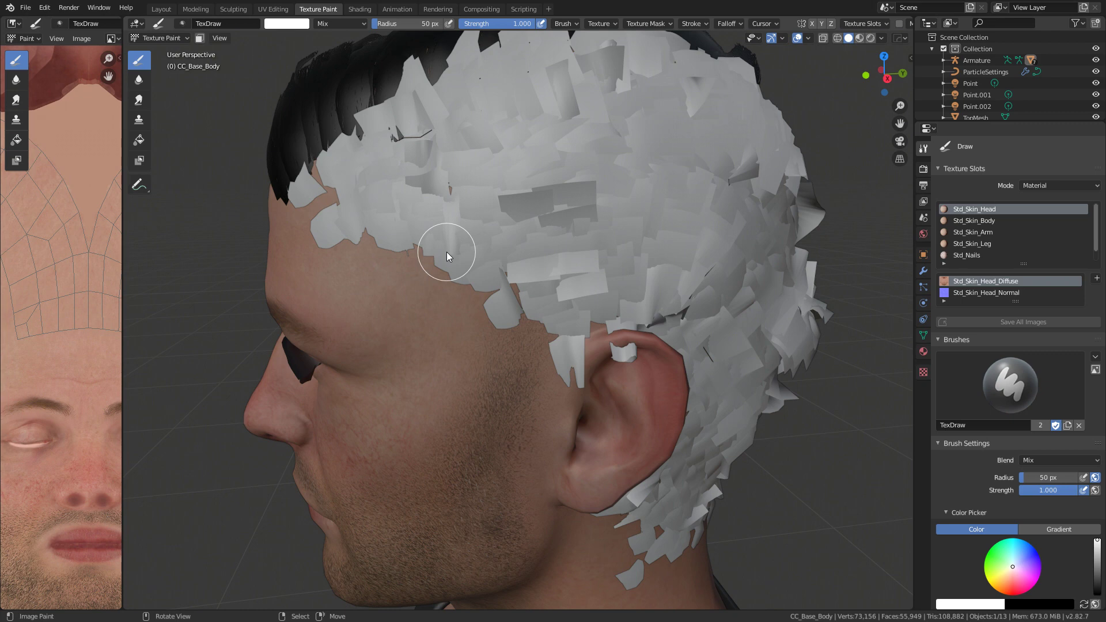
- Set the brush texture mapping to Stencil and place the hair stencil over the side of the head above the ear
click(601, 24)
click(622, 59)
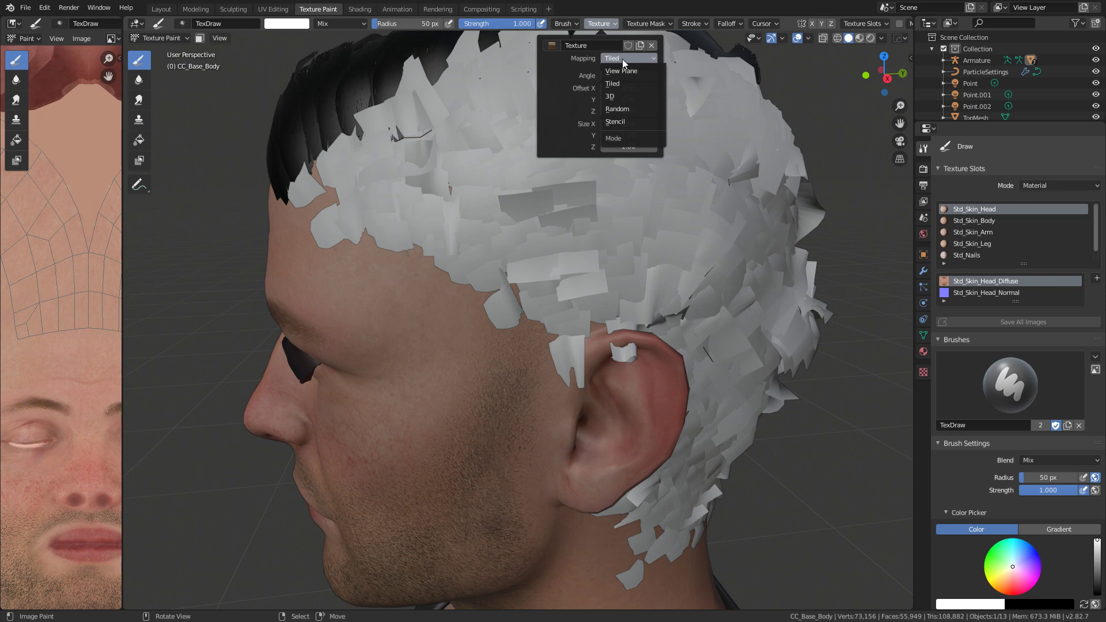
click(633, 121)
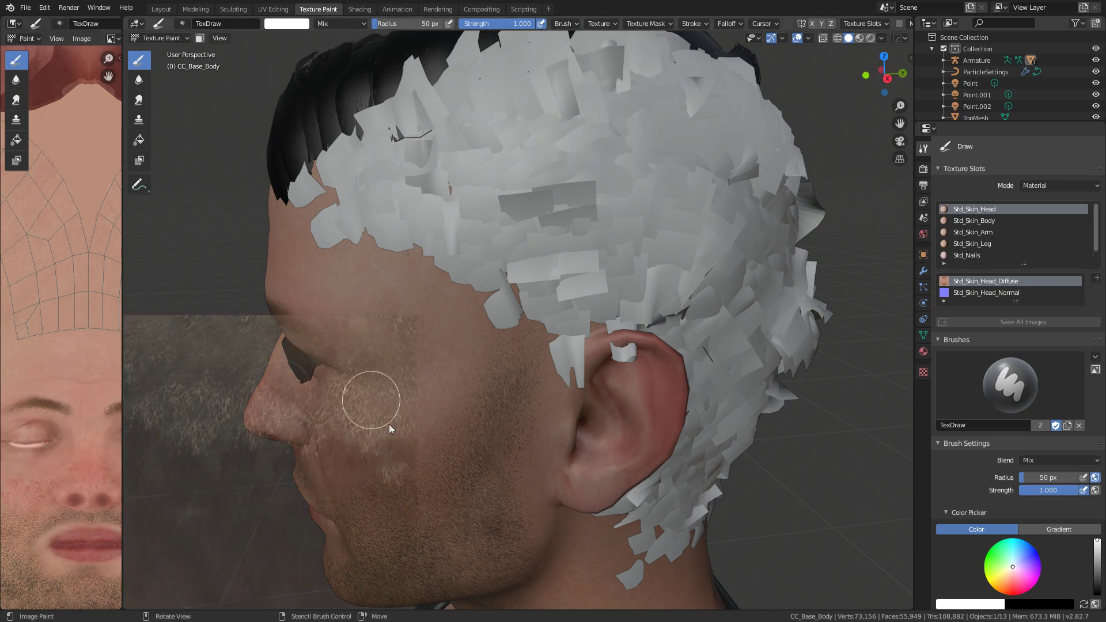
mouse_move(295, 450)
right_down()
mouse_move(375, 381)
mouse_move(468, 225)
mouse_move(490, 258)
right_up()
right_drag(504, 344, 505, 354)
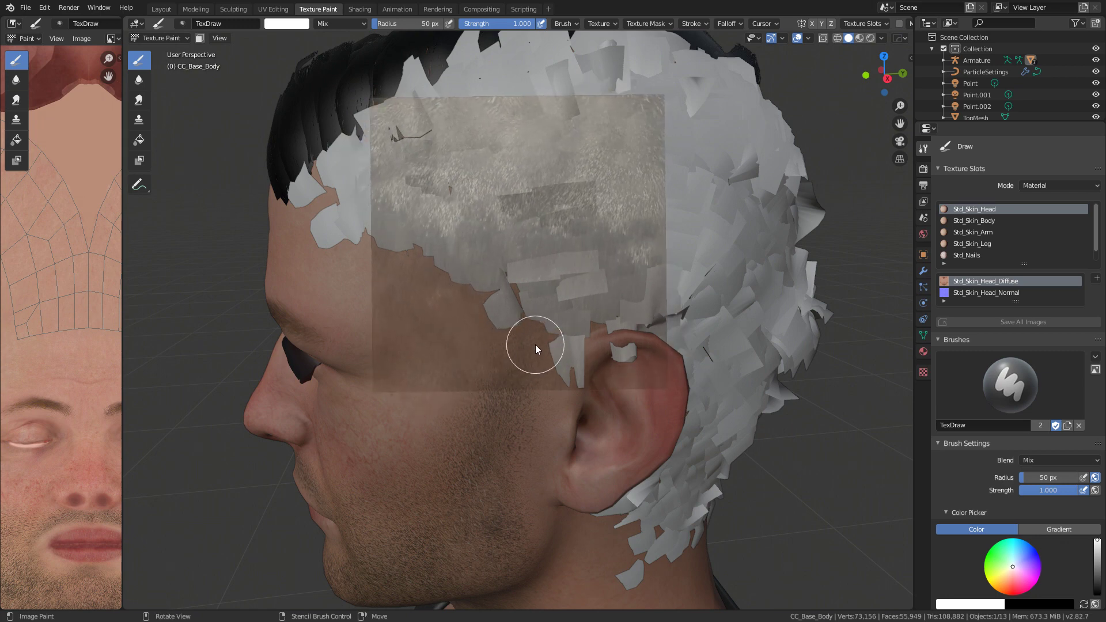
- Enlarge the hair stencil and paint the hair texture onto the scalp along the side of the head above the ear
shift+right_drag(565, 323, 606, 349)
scroll(595, 392, down, 5)
scroll(541, 328, up, 5)
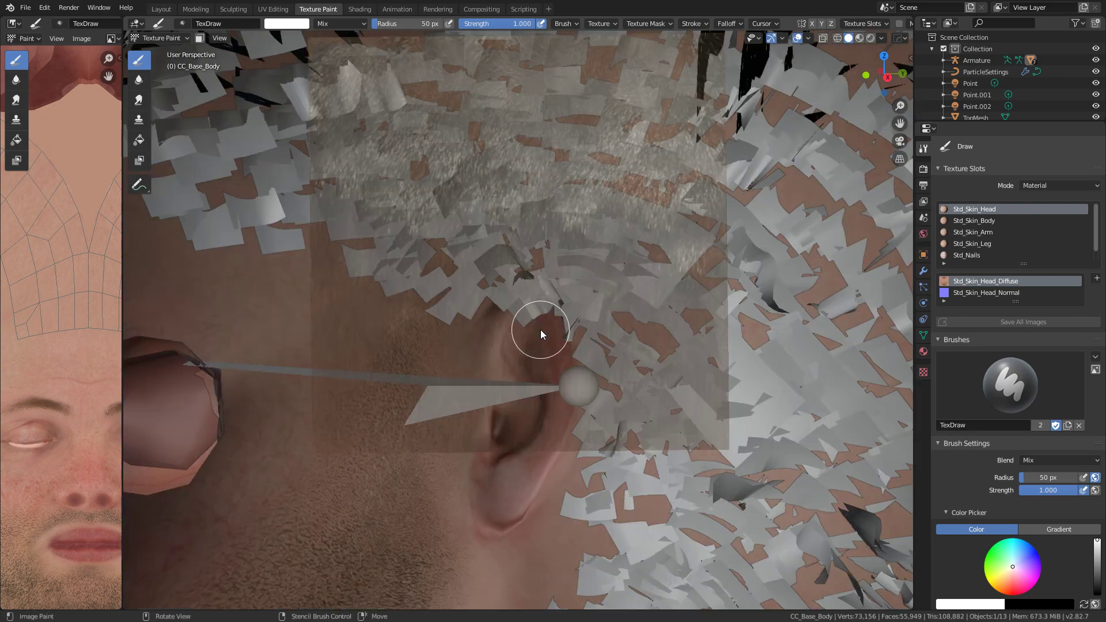
drag(409, 282, 591, 328)
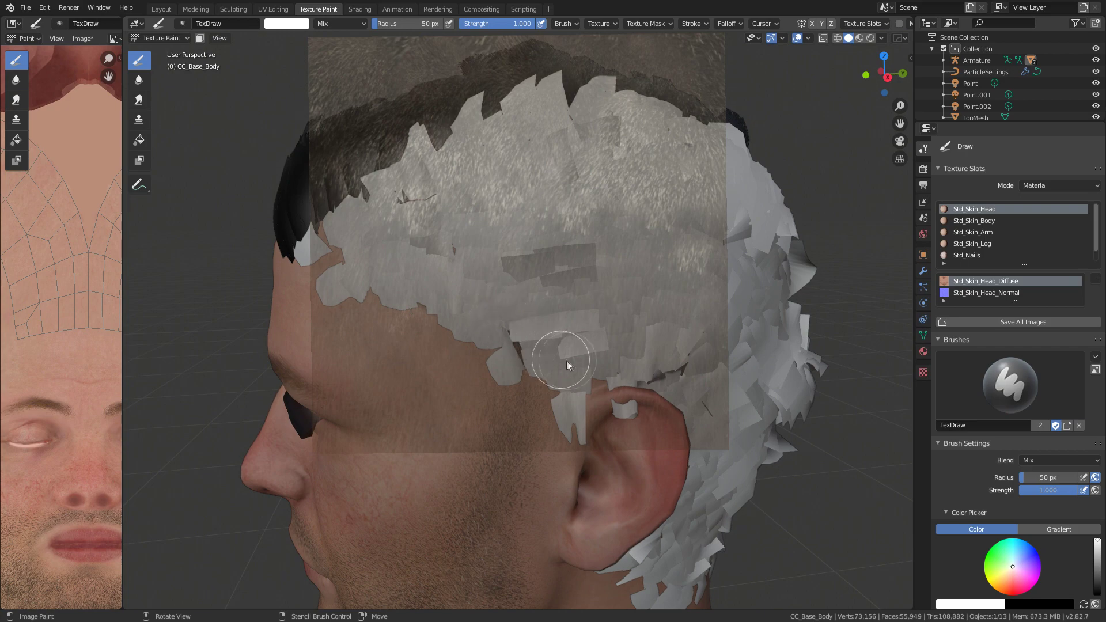
mouse_move(410, 230)
middle_down()
mouse_move(497, 289)
mouse_move(621, 316)
mouse_move(603, 309)
middle_up()
middle_drag(763, 386, 529, 229)
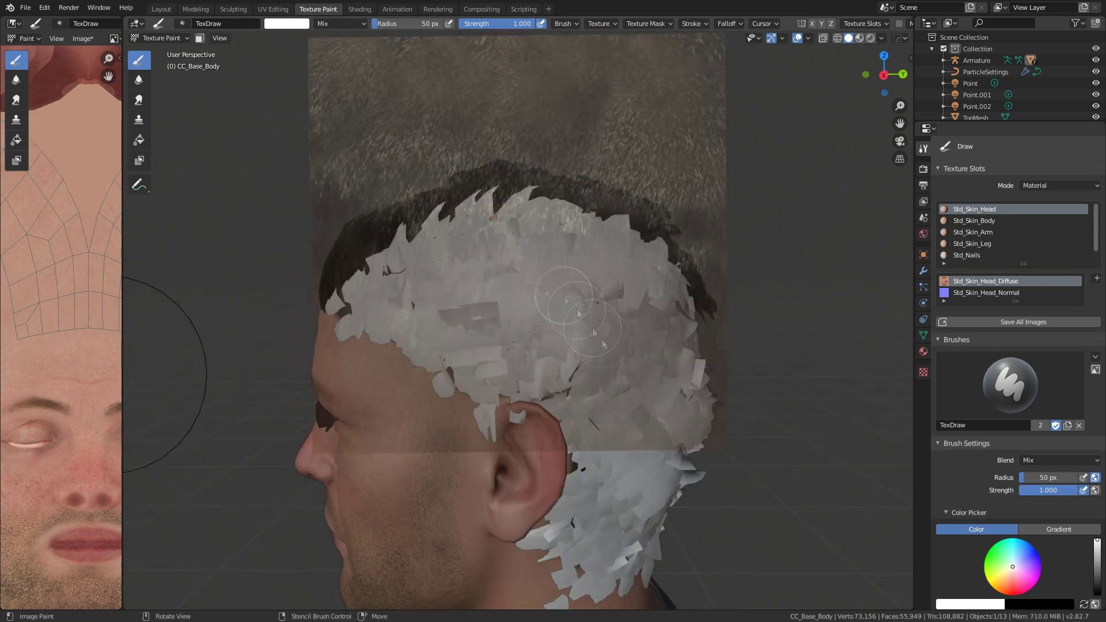
scroll(579, 369, down, 3)
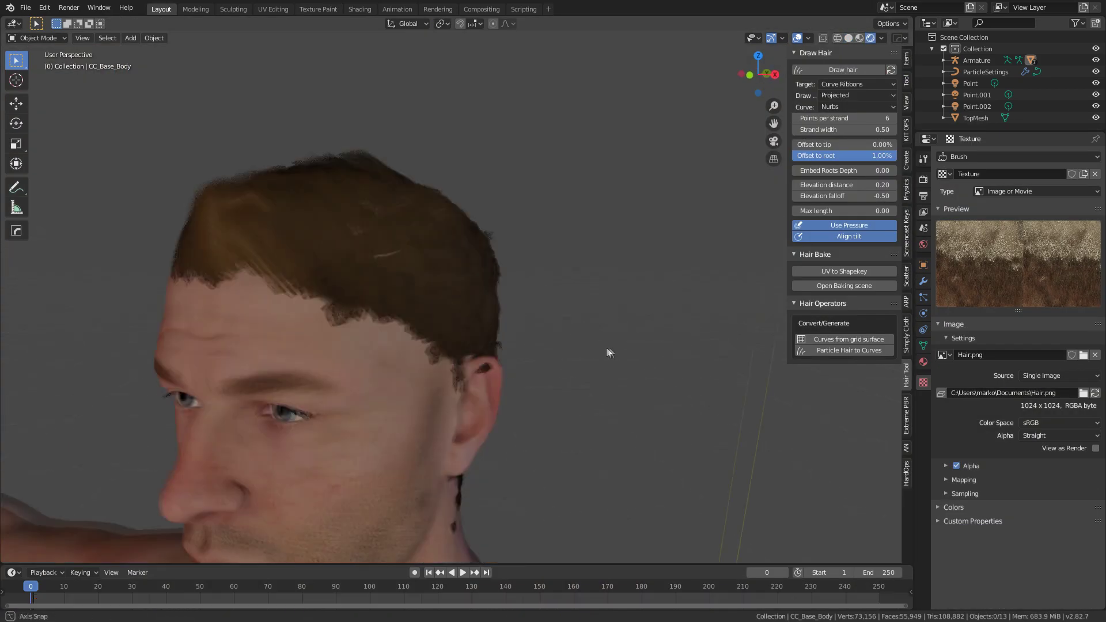
- Inspect the painted scalp in the Layout workspace, return to Texture Paint and widen the image editor showing the head skin texture
middle_drag(438, 259, 401, 313)
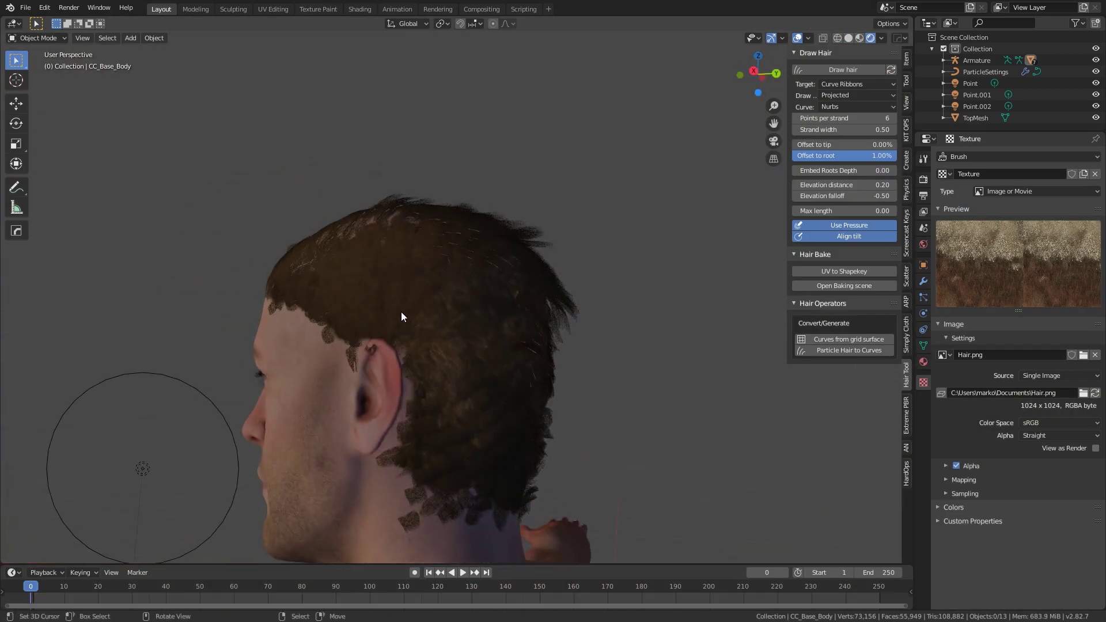
middle_drag(435, 449, 413, 202)
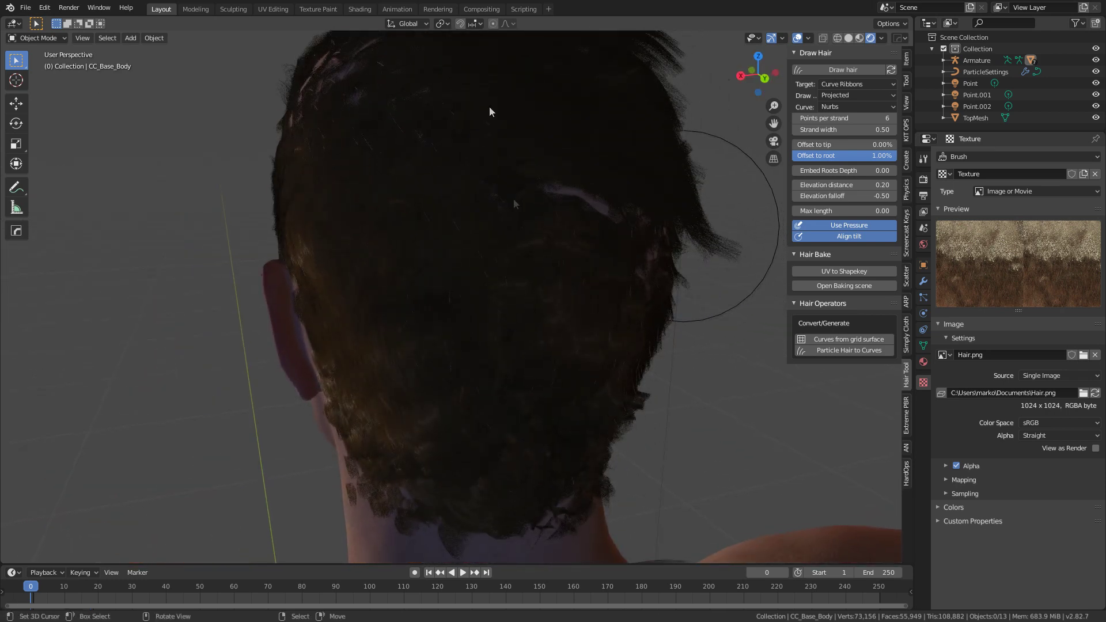
click(318, 9)
middle_drag(333, 172, 469, 396)
scroll(407, 420, up, 5)
middle_drag(570, 430, 309, 341)
scroll(309, 341, down, 6)
scroll(104, 352, down, 3)
drag(123, 361, 207, 360)
scroll(120, 334, up, 5)
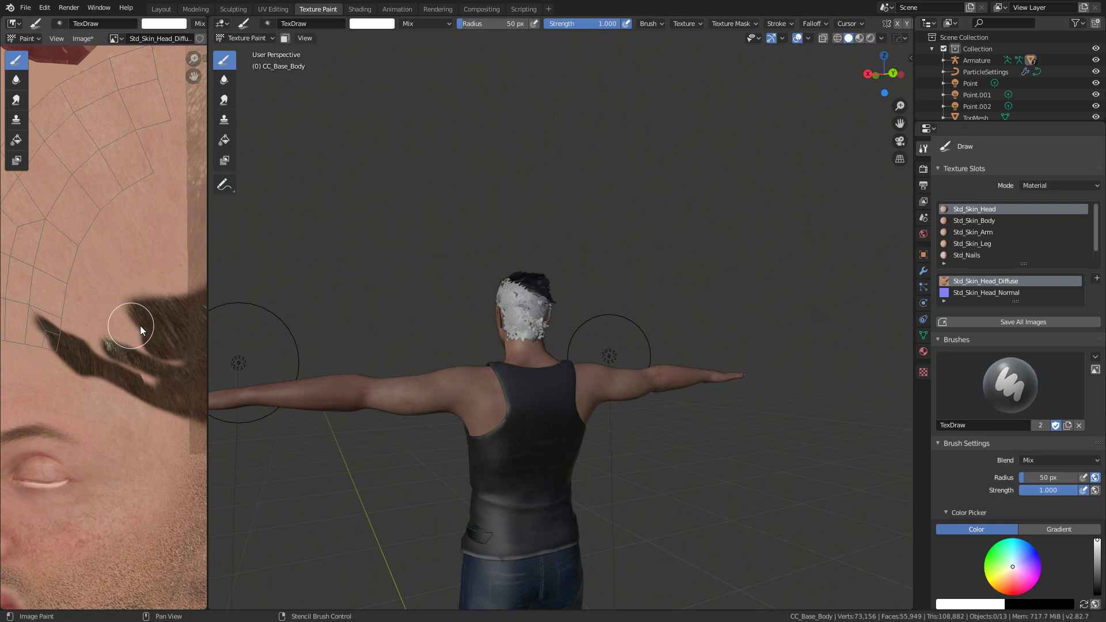
- Paint the hair texture through the stencil onto the back of the head down to the nape
scroll(544, 364, up, 6)
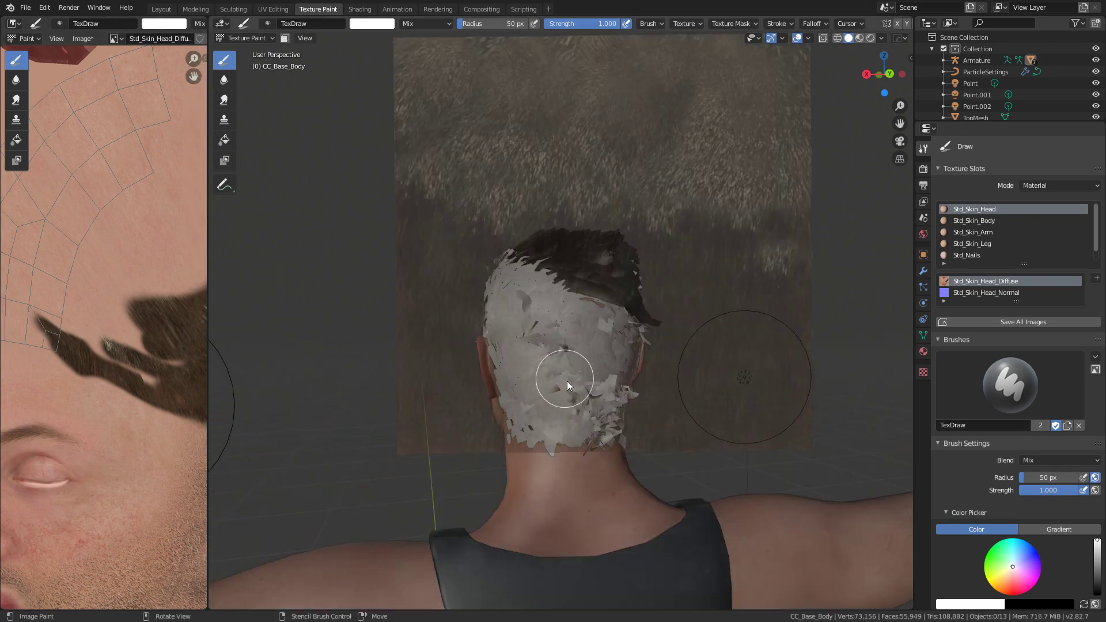
scroll(567, 381, up, 4)
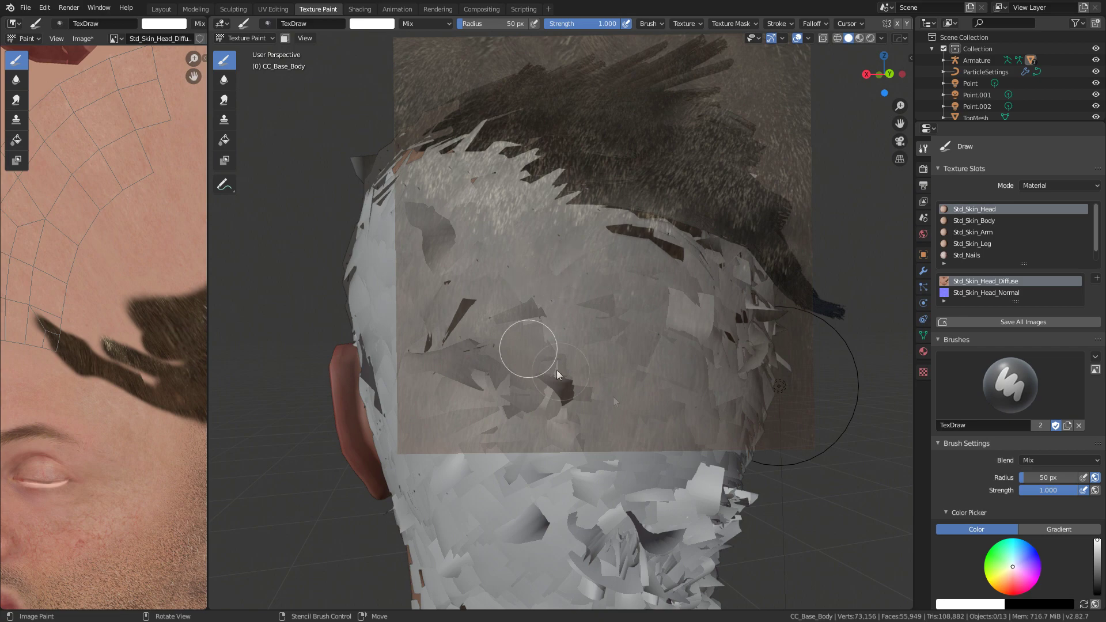
shift+middle_drag(569, 397, 567, 346)
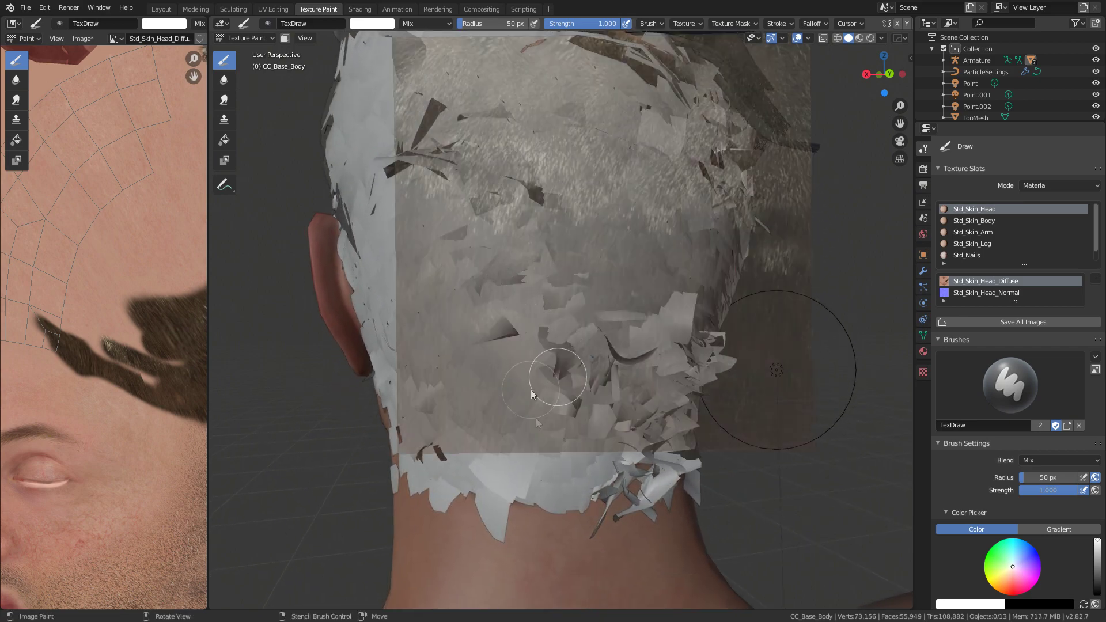
- Hide the ParticleSettings and TopMesh hair objects in the Layout workspace, select the body and return to Texture Paint
click(223, 23)
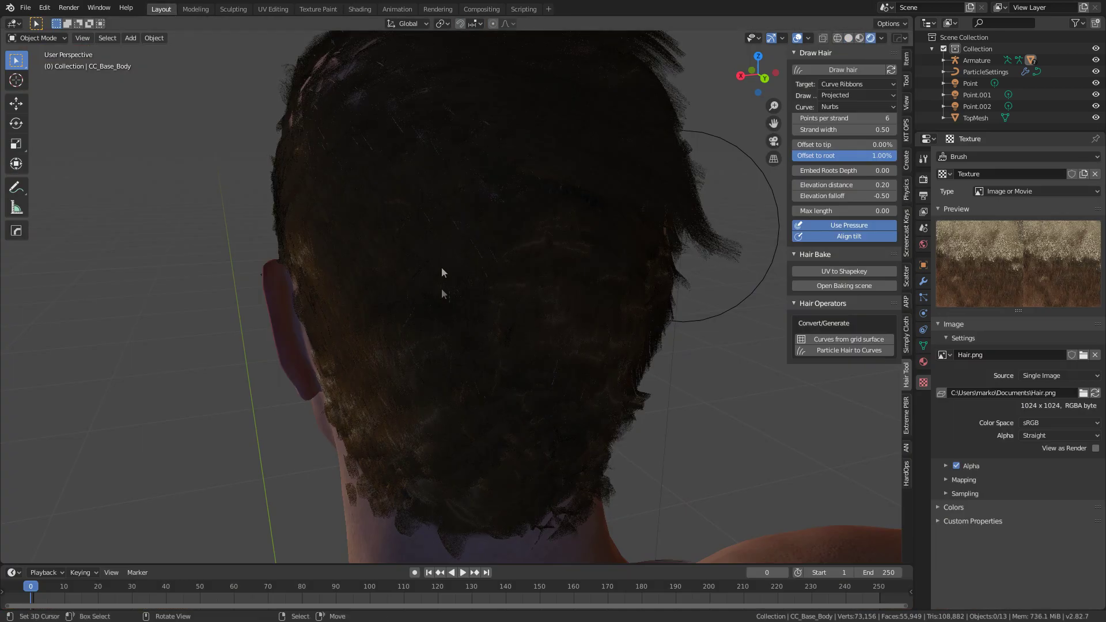
click(444, 381)
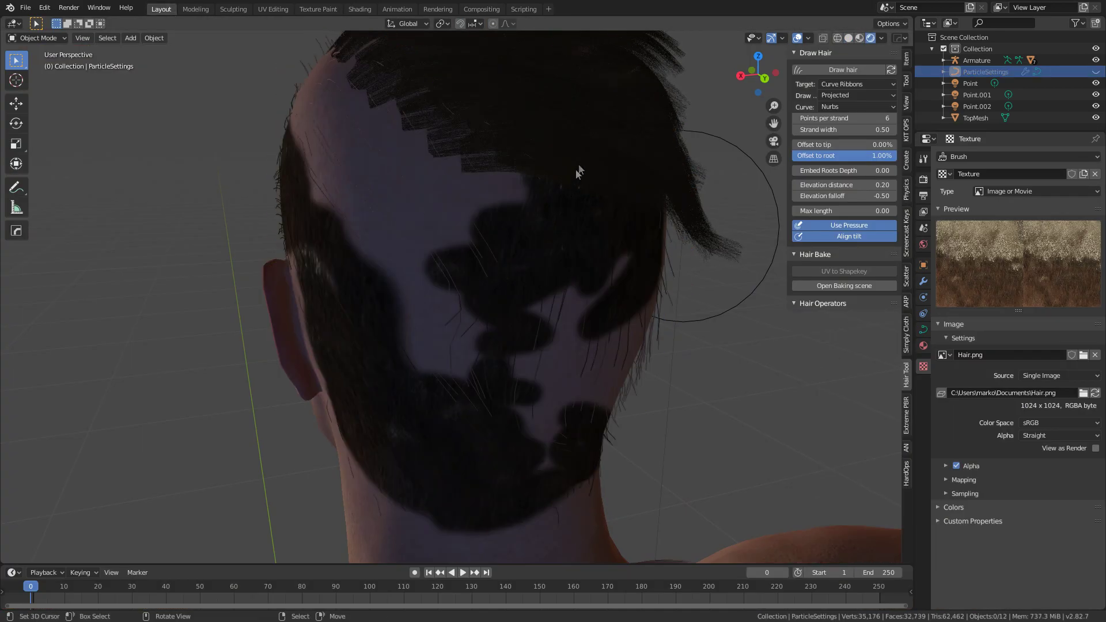
key(Delete)
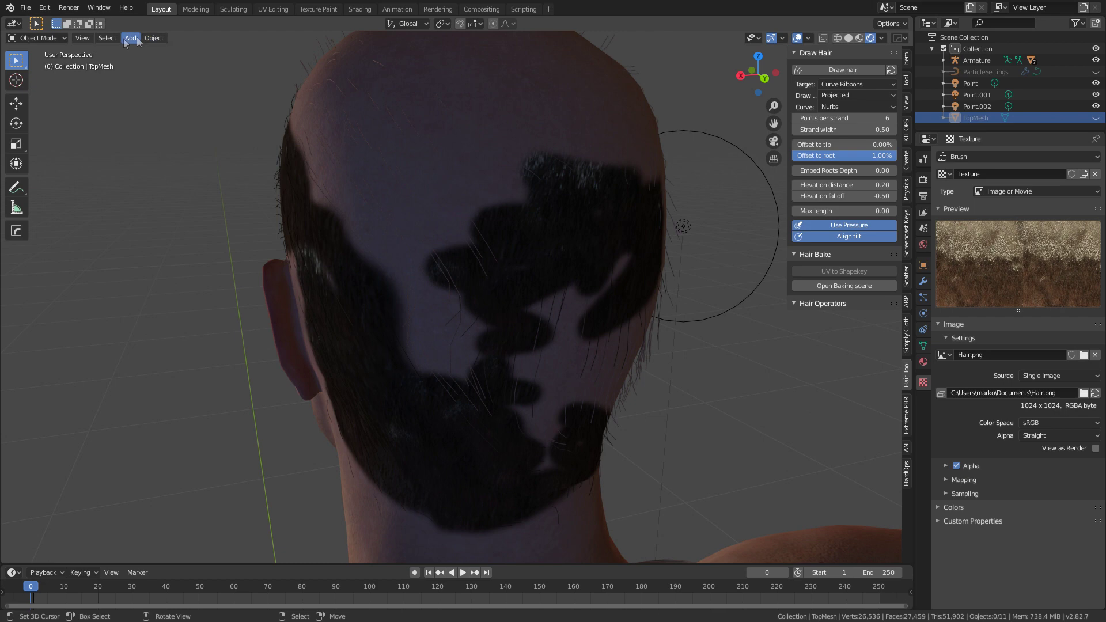
click(401, 205)
click(318, 9)
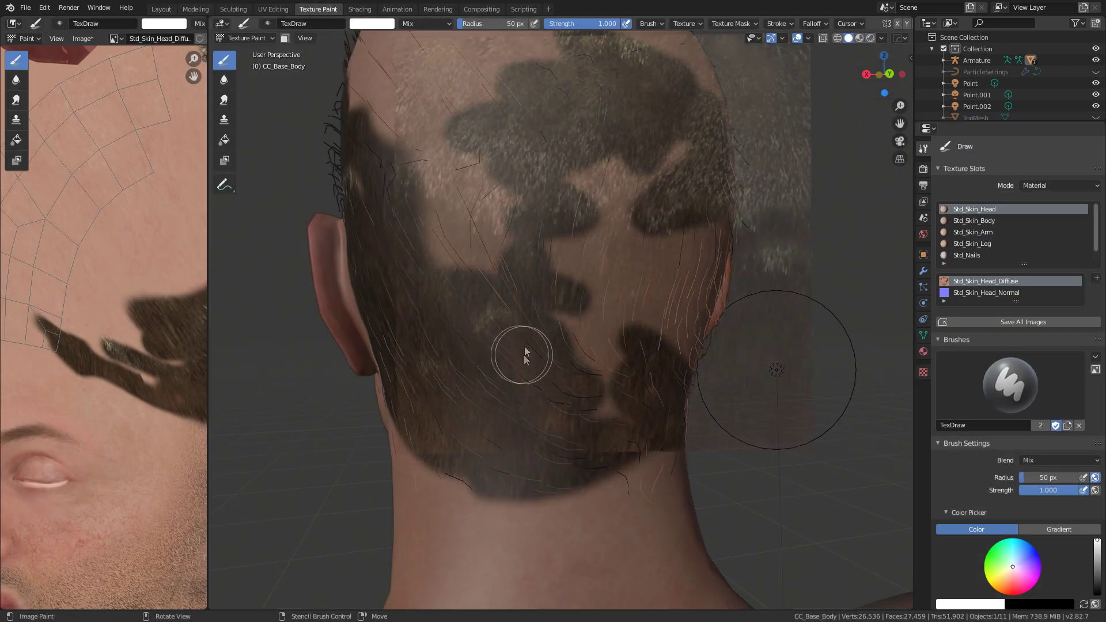
- Paint hair texture over the remaining bare patches on the back of the head and unhide the hair objects
mouse_move(583, 409)
mouse_down()
mouse_move(637, 316)
mouse_move(545, 262)
mouse_up()
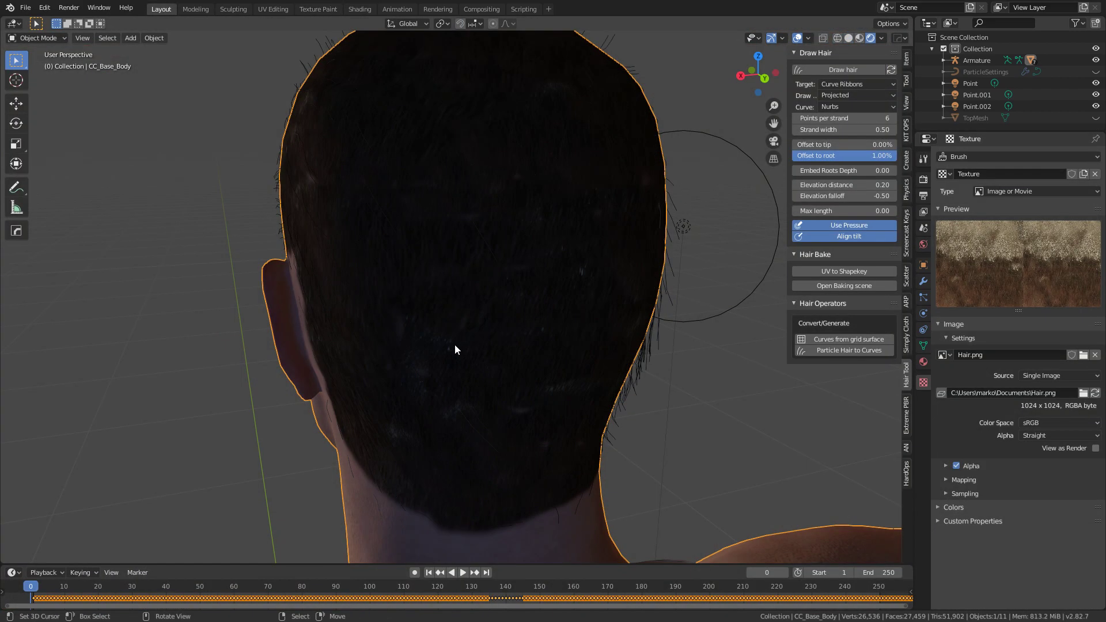
mouse_move(455, 344)
middle_down()
mouse_move(593, 364)
mouse_move(412, 314)
mouse_move(205, 280)
middle_up()
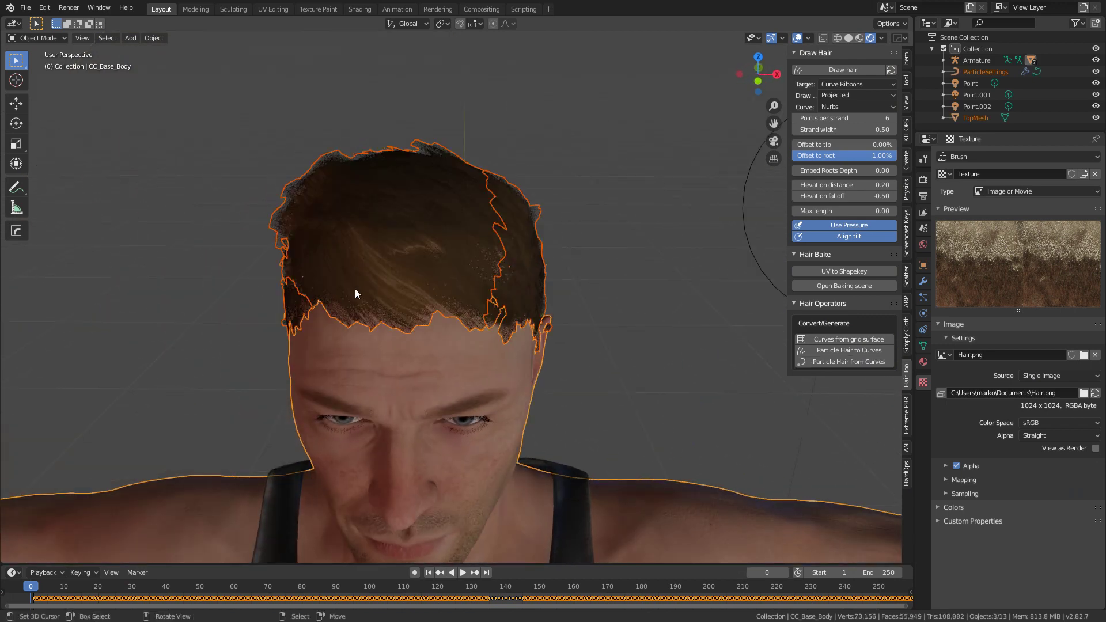
middle_drag(358, 296, 330, 307)
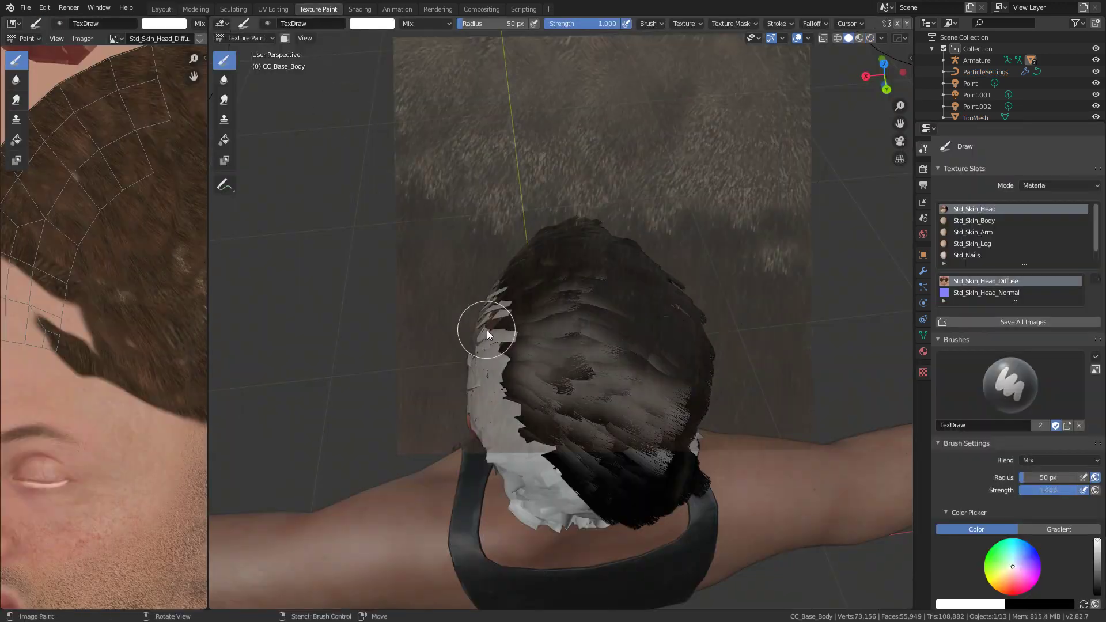
- Paint the hair texture along the front hairline and the other side of the head, following the edge of the ribbons
mouse_move(509, 365)
middle_down()
mouse_move(716, 351)
mouse_move(642, 261)
middle_up()
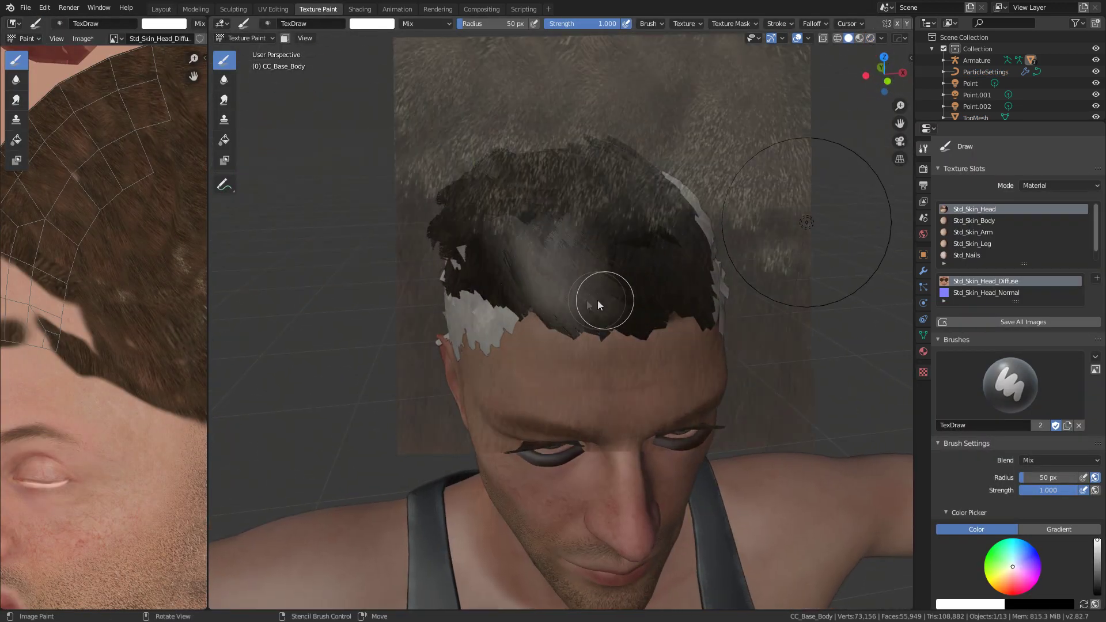
middle_drag(537, 303, 628, 288)
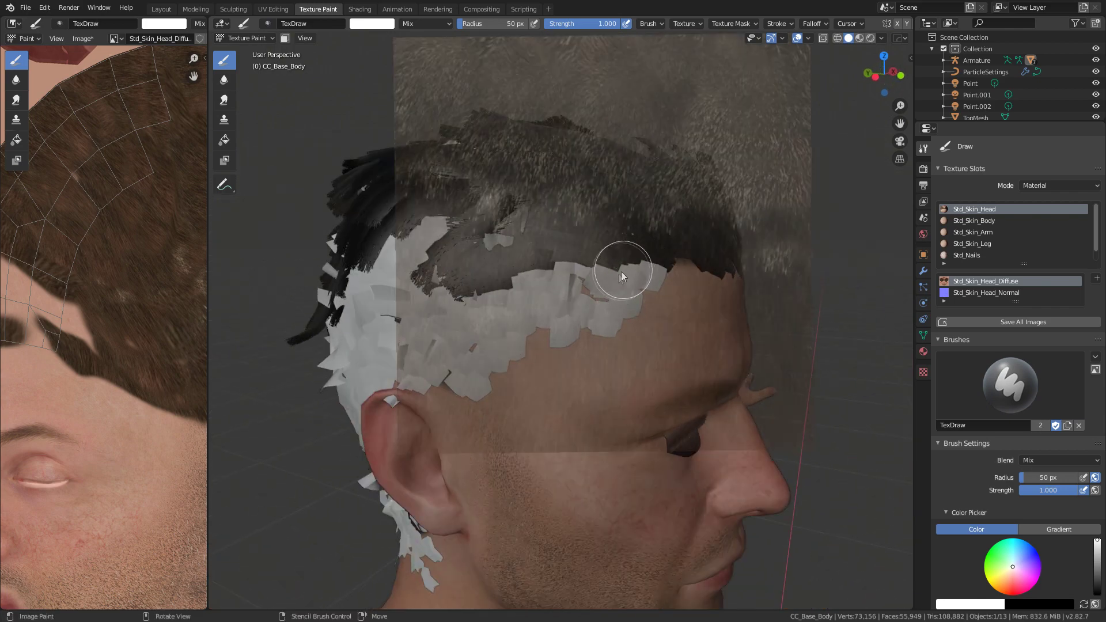
mouse_move(453, 301)
middle_down()
mouse_move(555, 266)
mouse_move(430, 271)
mouse_move(513, 268)
middle_up()
mouse_move(622, 277)
middle_down()
mouse_move(695, 289)
mouse_move(511, 300)
middle_up()
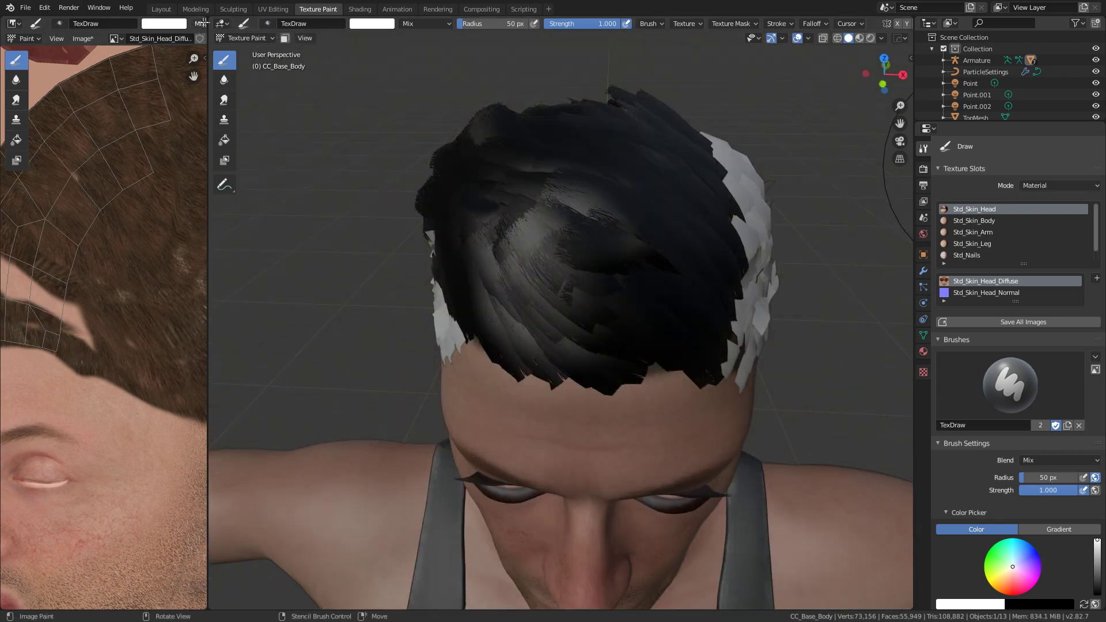
- Hide the TopMesh and ParticleSettings hair objects in the Layout workspace to expose the front of the scalp
click(221, 24)
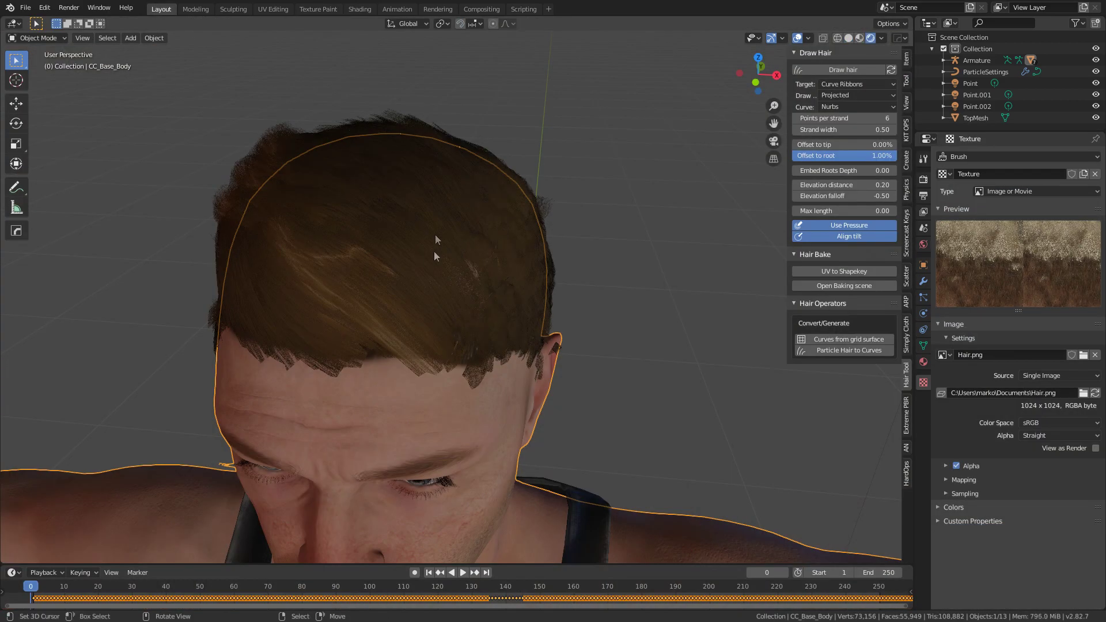
click(439, 279)
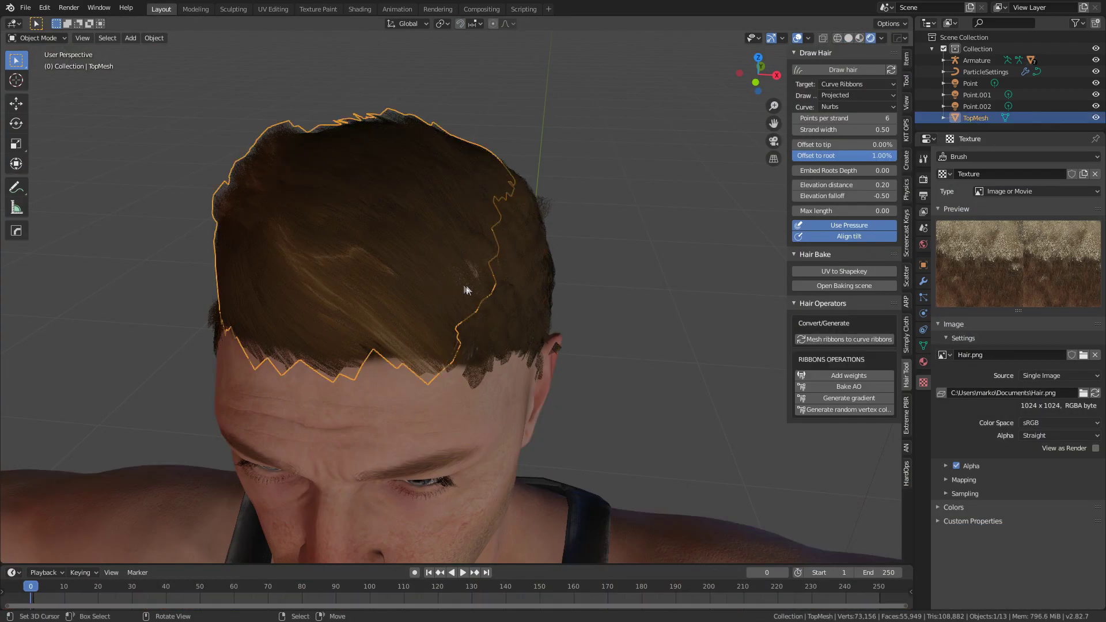
key(h)
middle_drag(413, 320, 539, 336)
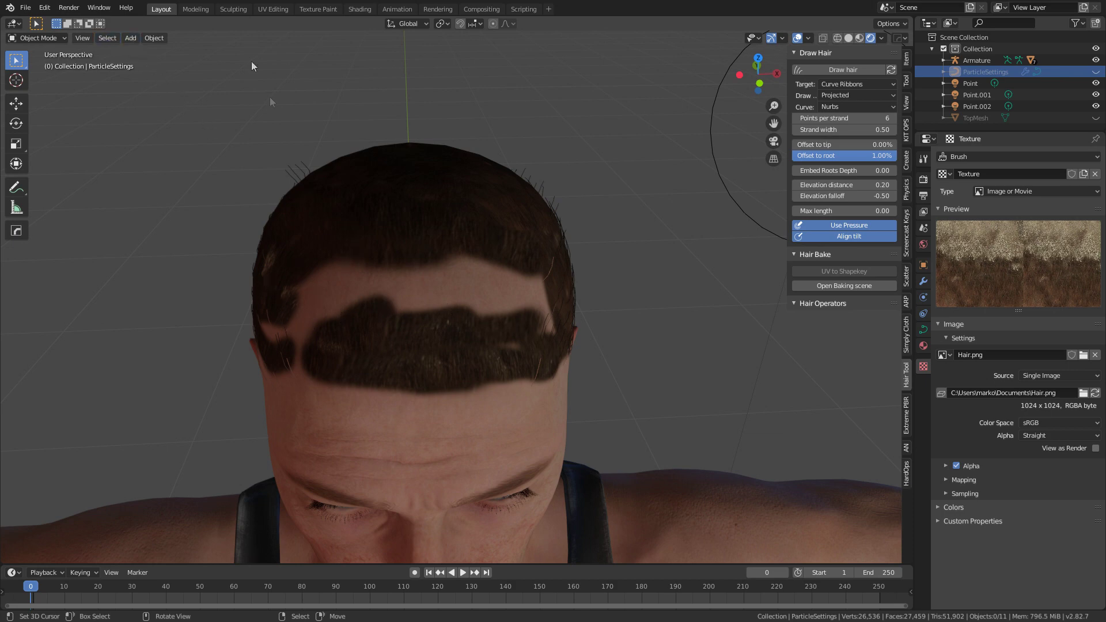
- Return to texture painting and cover the bare skin on the front and top of the scalp with the hair texture
click(316, 9)
middle_drag(438, 242, 474, 246)
click(245, 38)
click(249, 114)
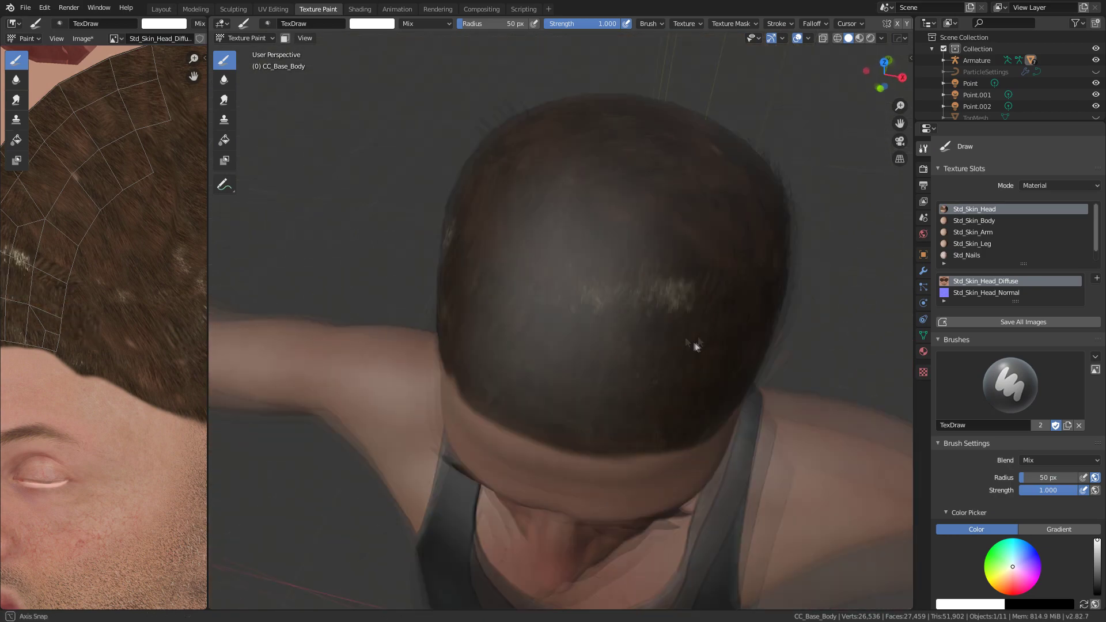
middle_drag(695, 346, 321, 309)
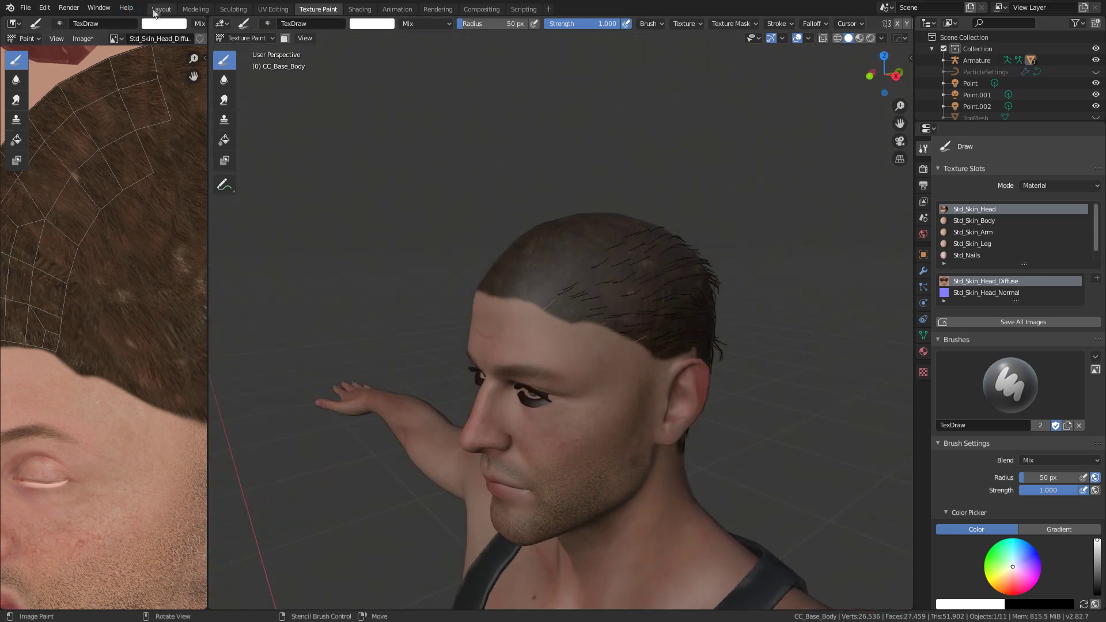
- Switch to the Layout workspace, unhide all the hair objects and clear the selection
click(156, 9)
middle_drag(497, 390, 416, 364)
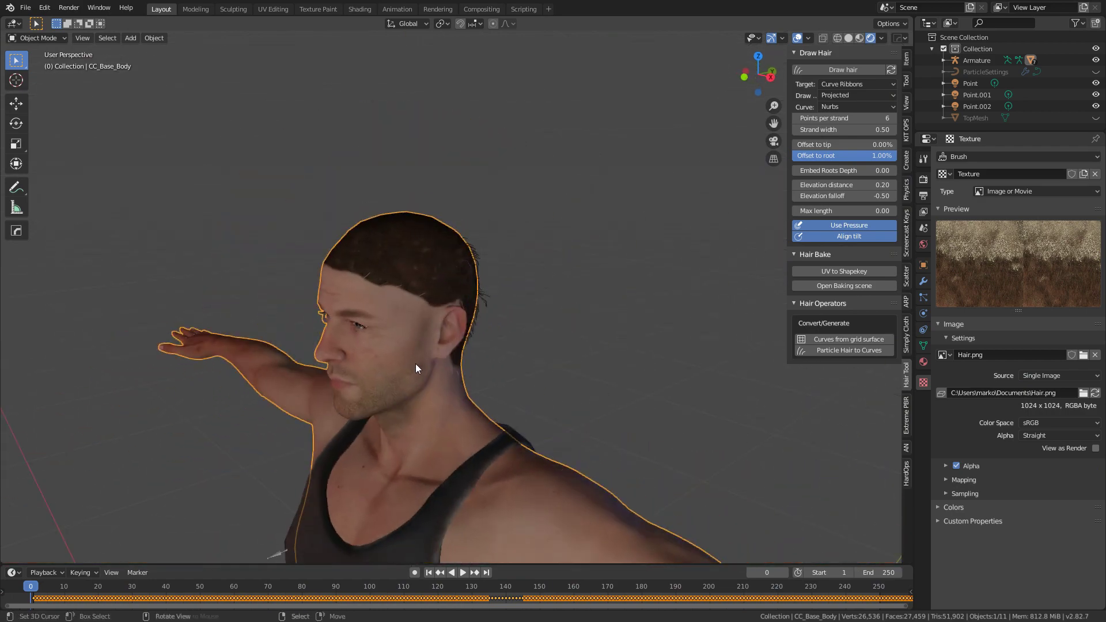
key(alt+h)
middle_drag(499, 381, 219, 427)
middle_drag(564, 340, 685, 337)
key(alt+a)
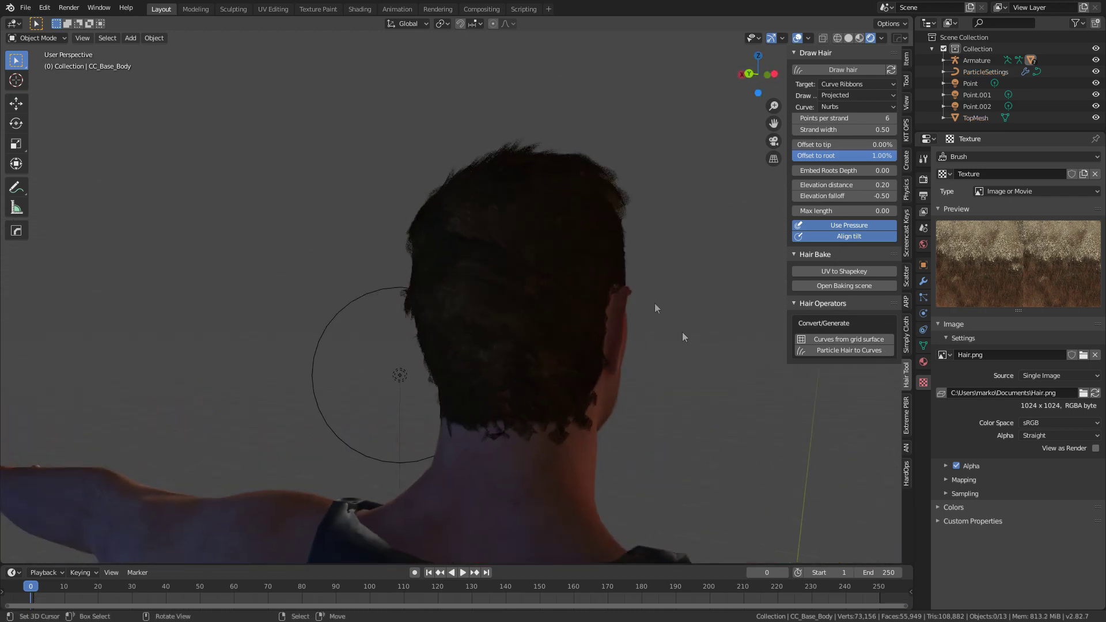
- Convert the side hair from curve ribbons to mesh ribbons and rename the object SideMesh
middle_drag(536, 286, 592, 219)
middle_drag(513, 369, 464, 314)
click(464, 314)
scroll(554, 317, up, 3)
key(Tab)
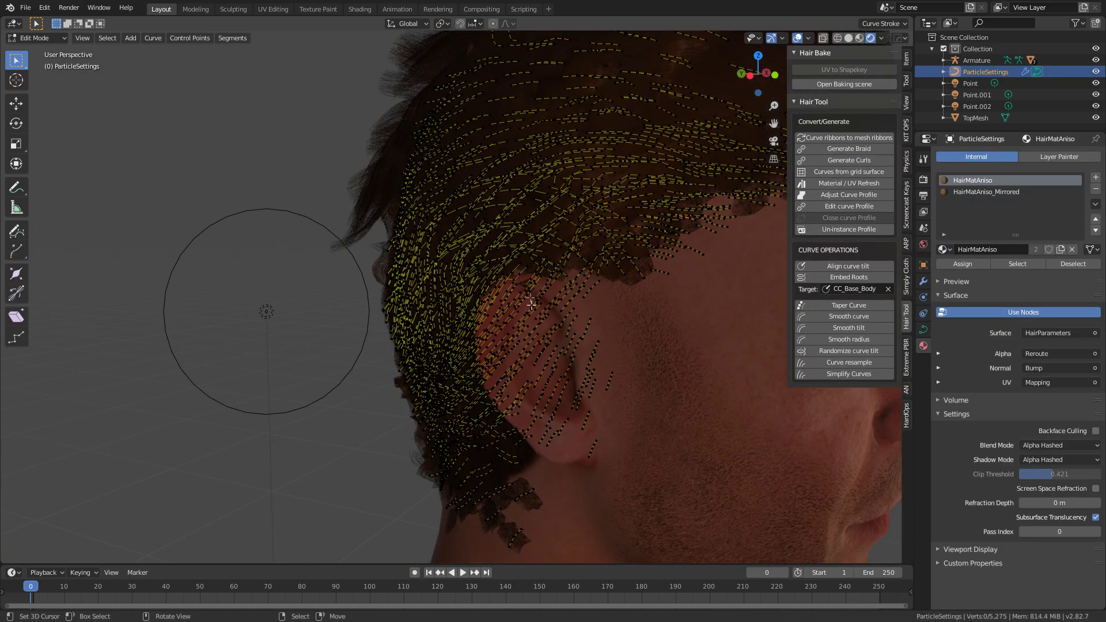
middle_drag(530, 294, 535, 319)
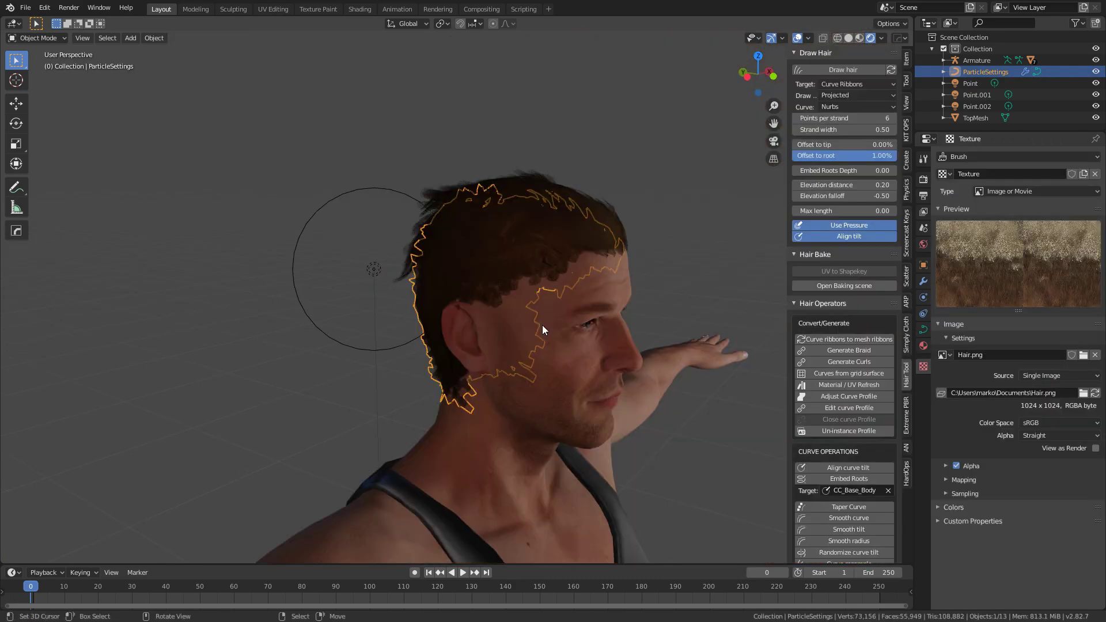
key(ctrl+shift+alt+h)
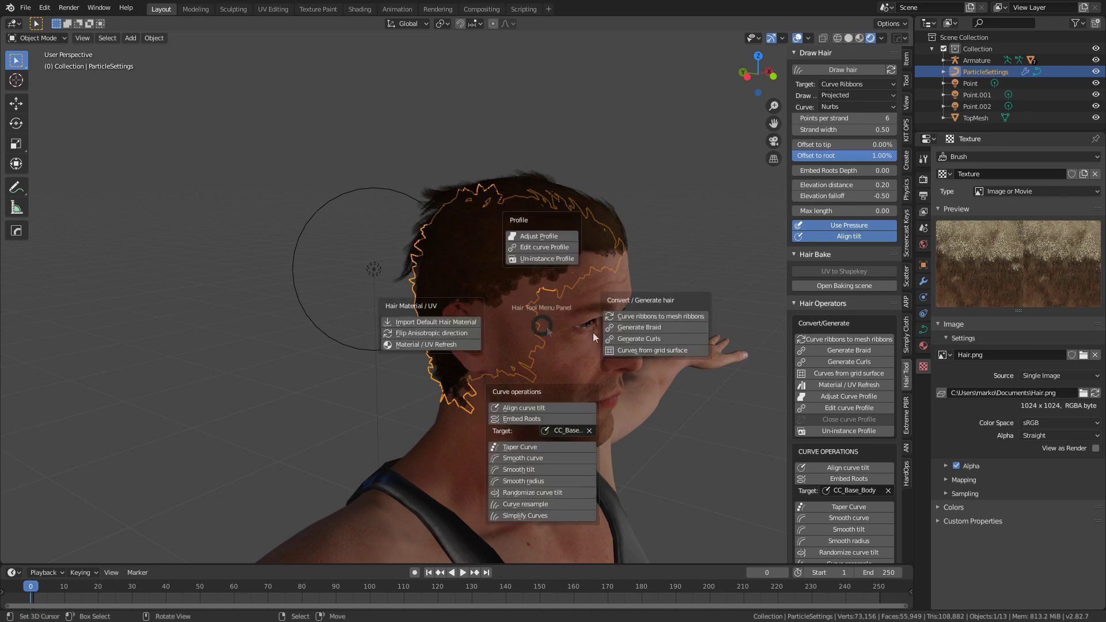
click(694, 317)
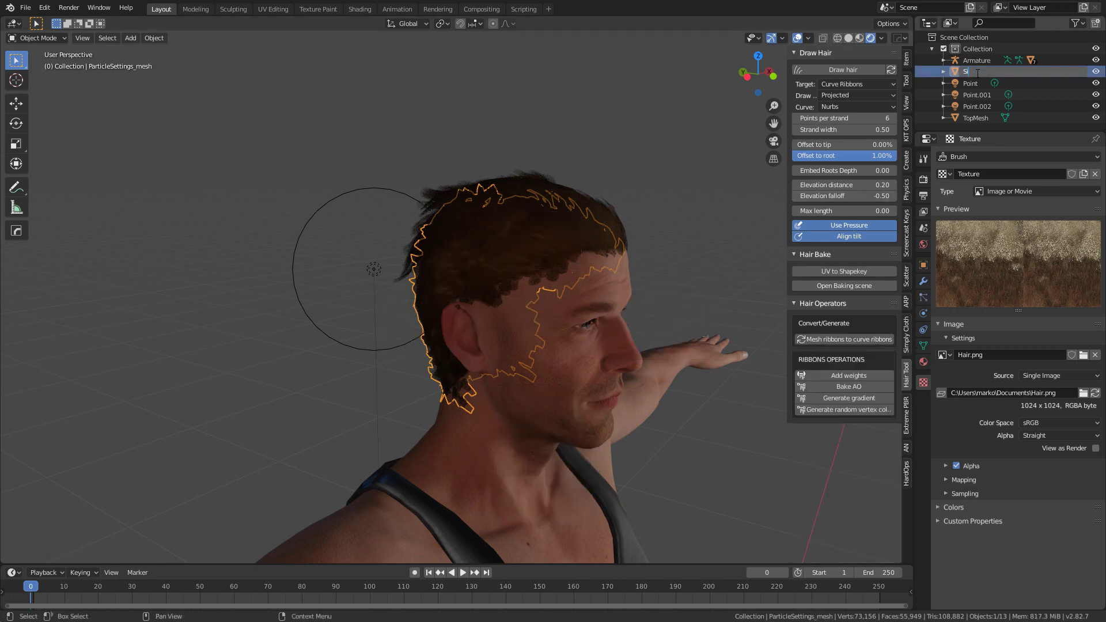
key(Return)
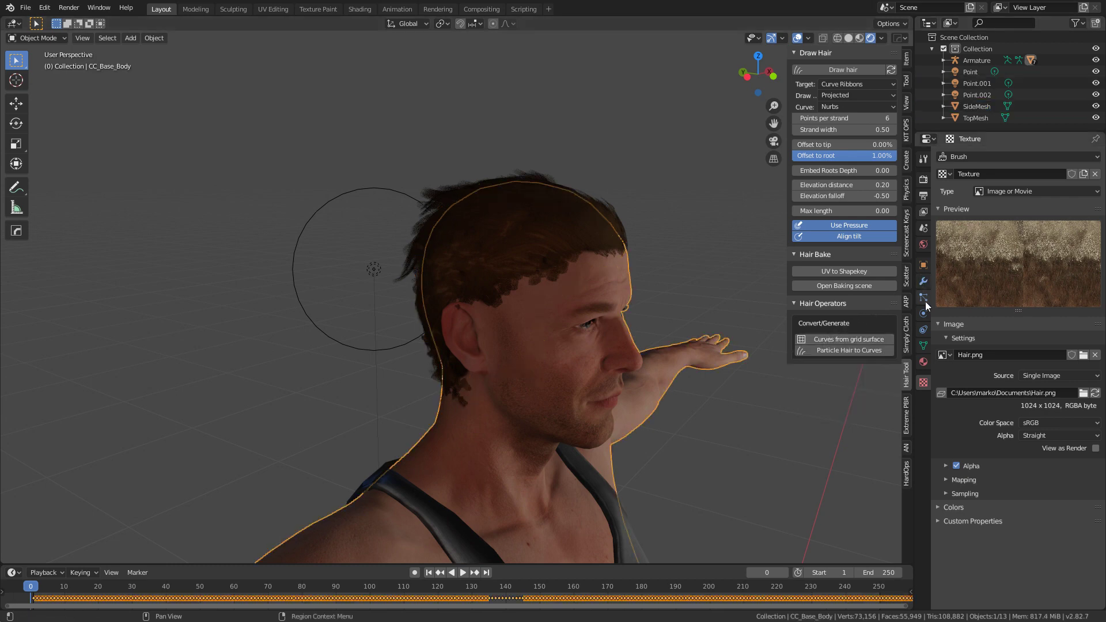
- Remove the particle system from CC_Base_Body
click(924, 297)
click(1096, 169)
scroll(508, 367, up, 6)
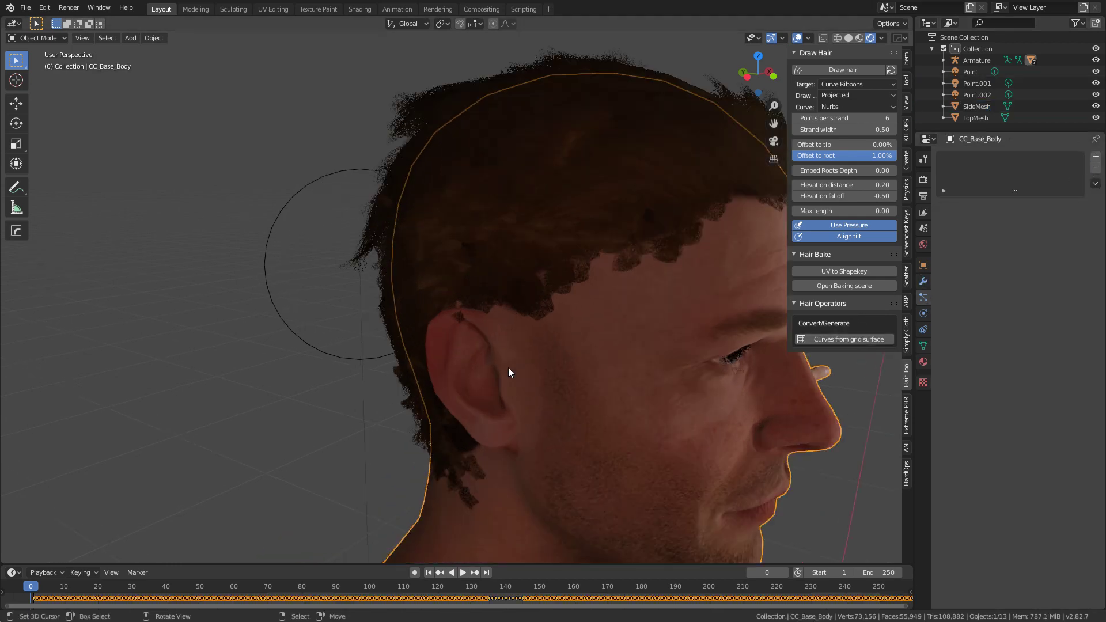
- Open SideMesh for mesh editing and delete the stray linked hair strand overlapping the top of the right ear
click(506, 303)
key(Tab)
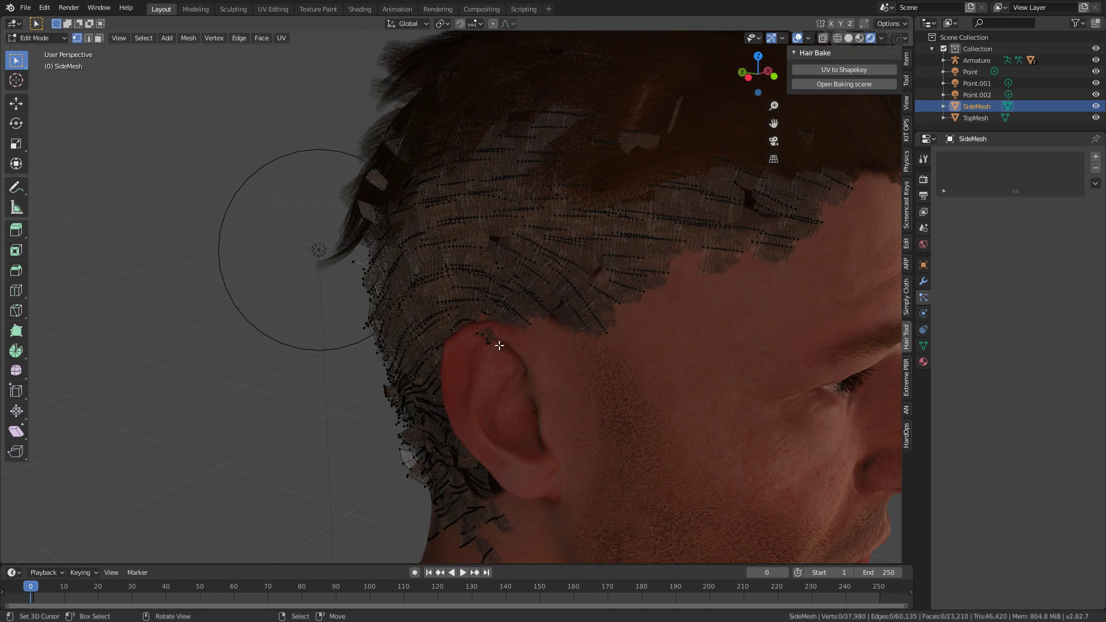
key(ctrl+l)
key(x)
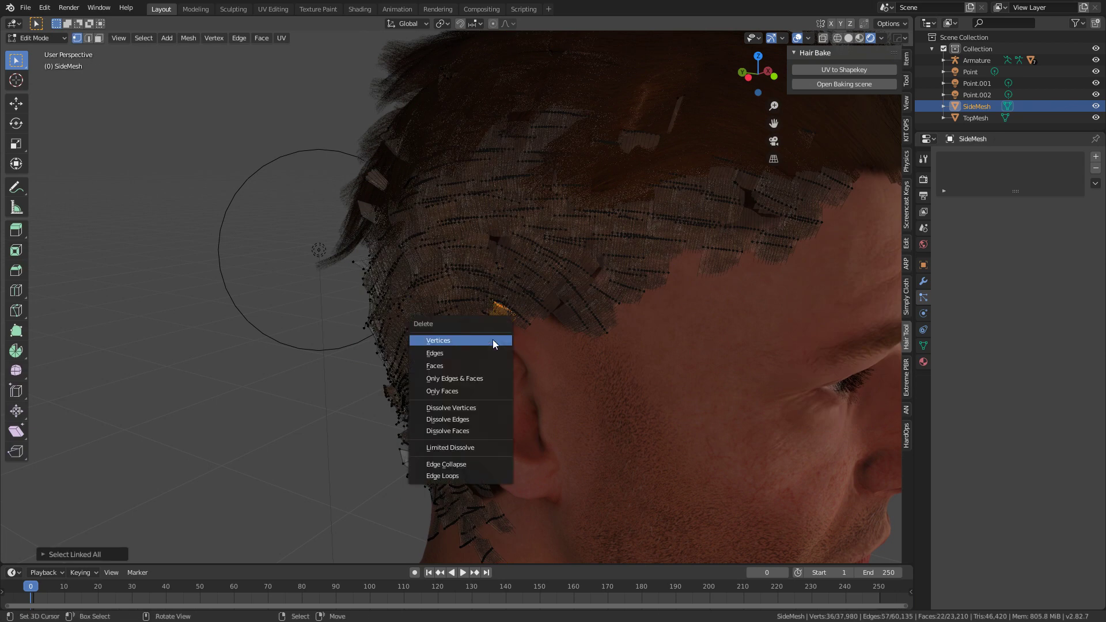
click(492, 340)
- Delete the stray linked hair strands sticking out on the neck below and behind the right ear
middle_drag(493, 340, 607, 386)
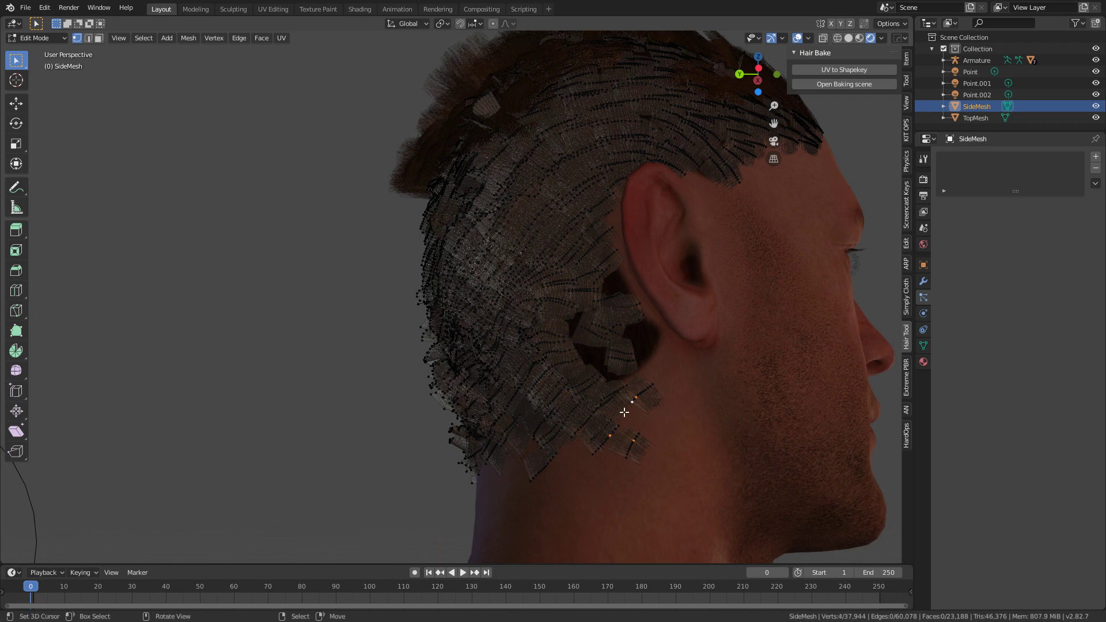
key(ctrl+l)
key(x)
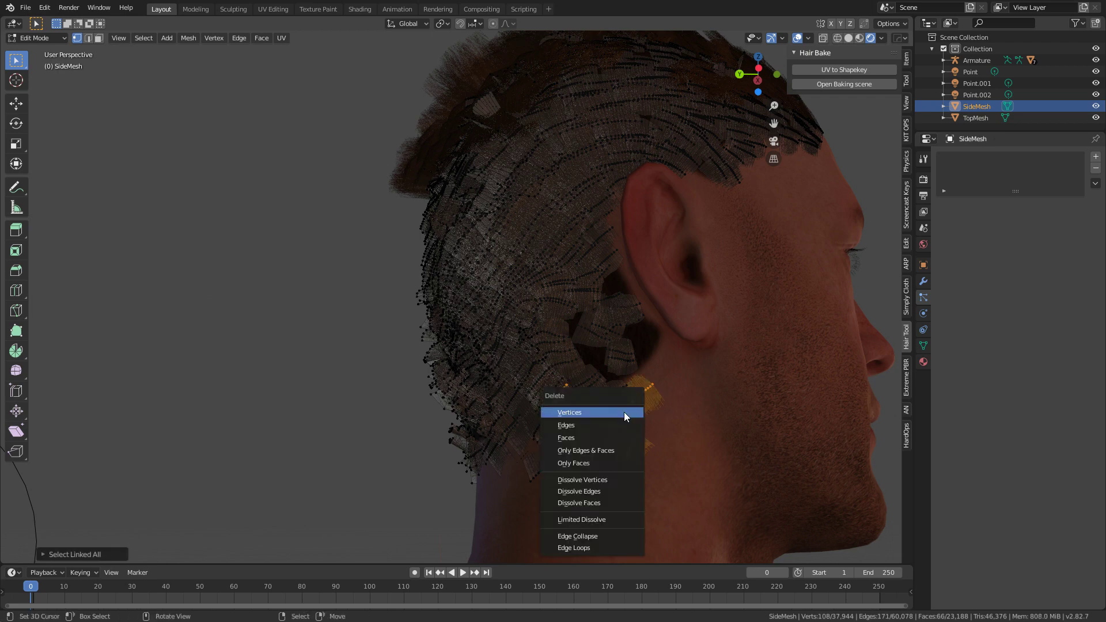
click(625, 413)
- Delete the two linked hair strands hanging over the right side of the nape hairline
middle_drag(624, 411, 601, 476)
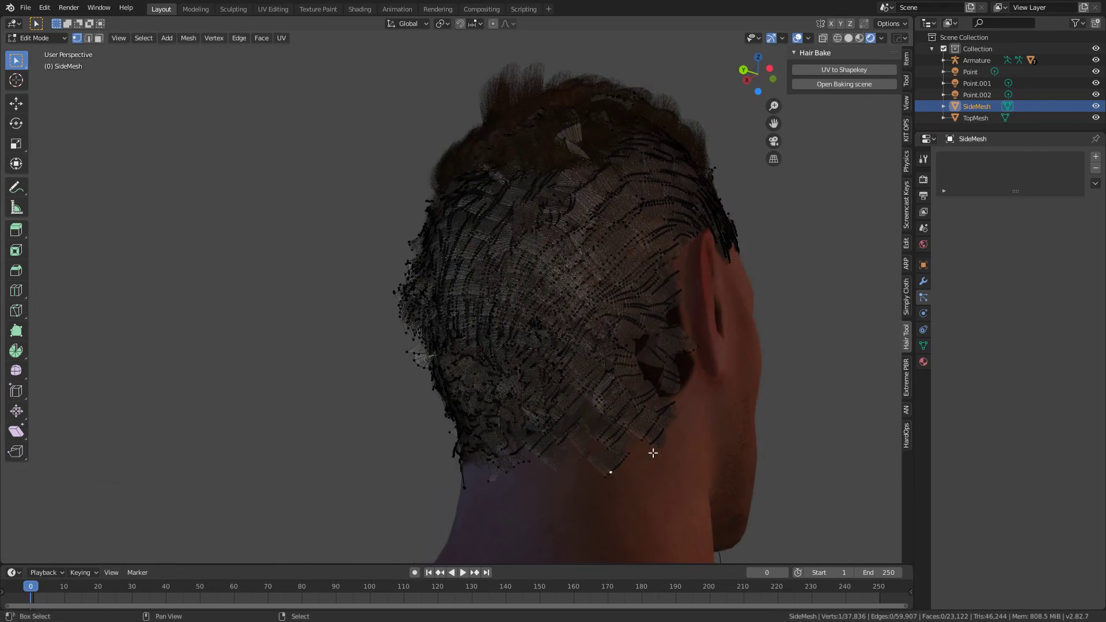
key(ctrl+l)
click(620, 469)
key(ctrl+l)
key(x)
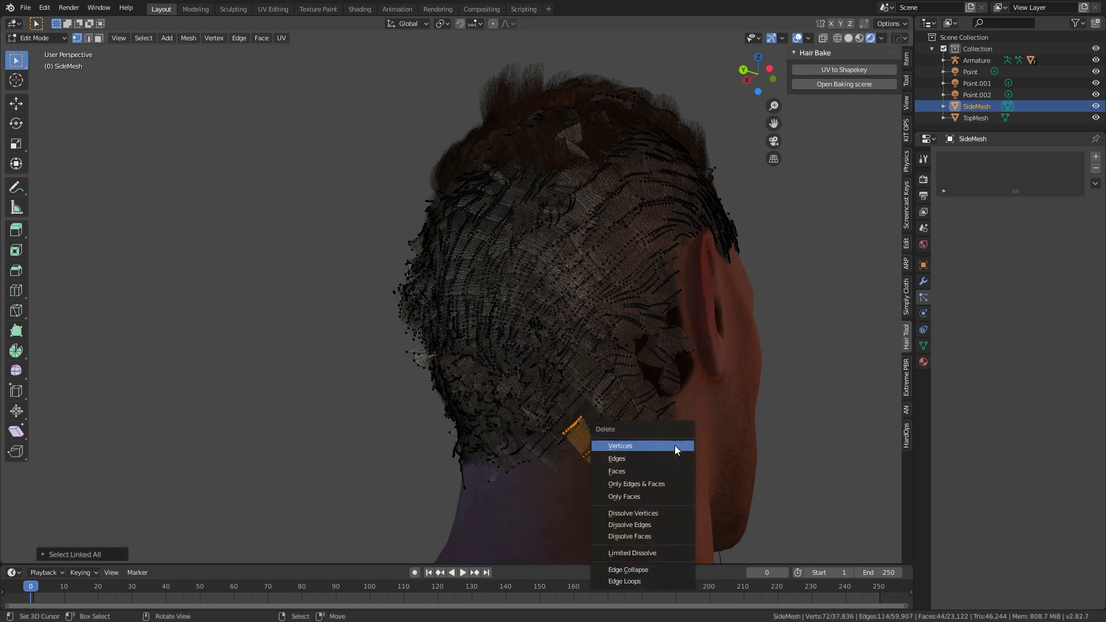
click(675, 447)
- Delete the stray linked hair strands on the neck below and behind the left ear
middle_drag(676, 448, 406, 460)
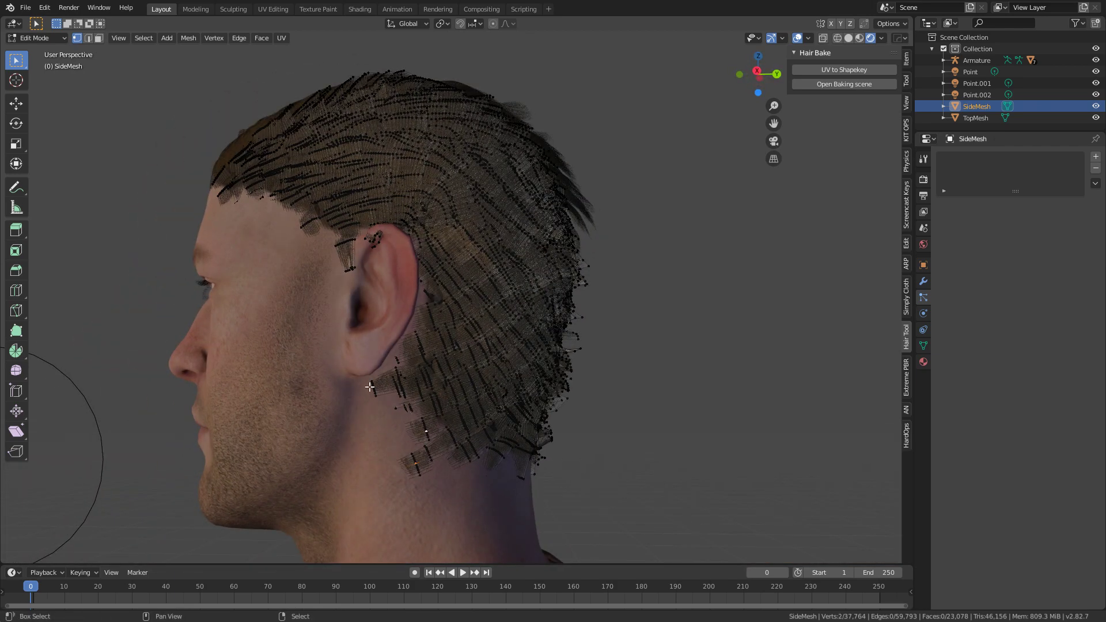
key(ctrl+l)
key(x)
click(468, 459)
scroll(486, 478, down, 2)
key(l)
key(x)
click(473, 440)
scroll(461, 403, up, 4)
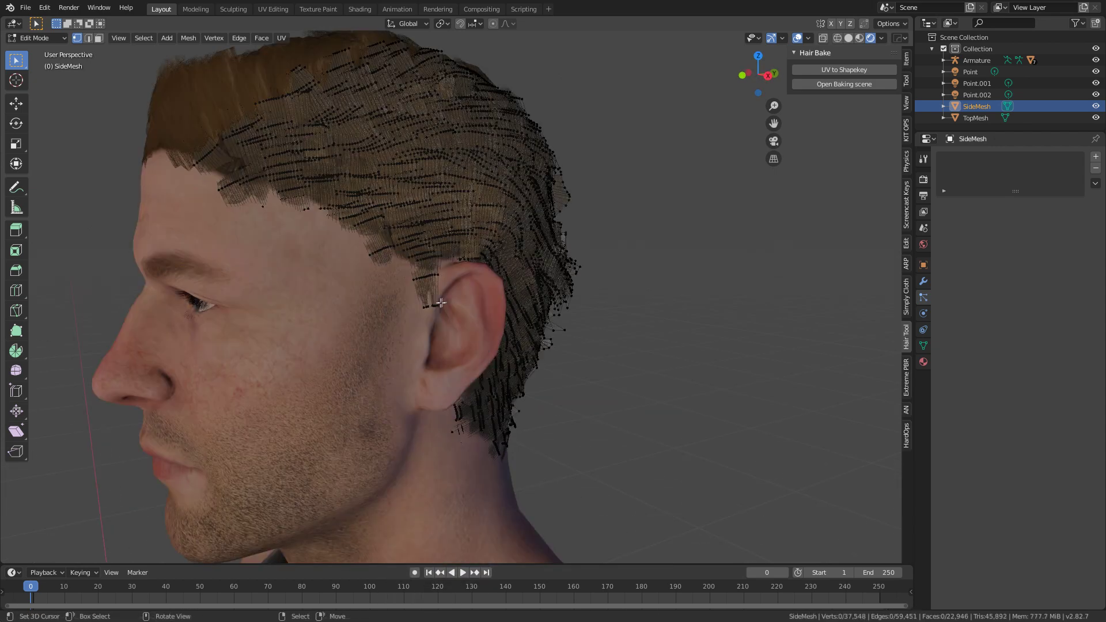
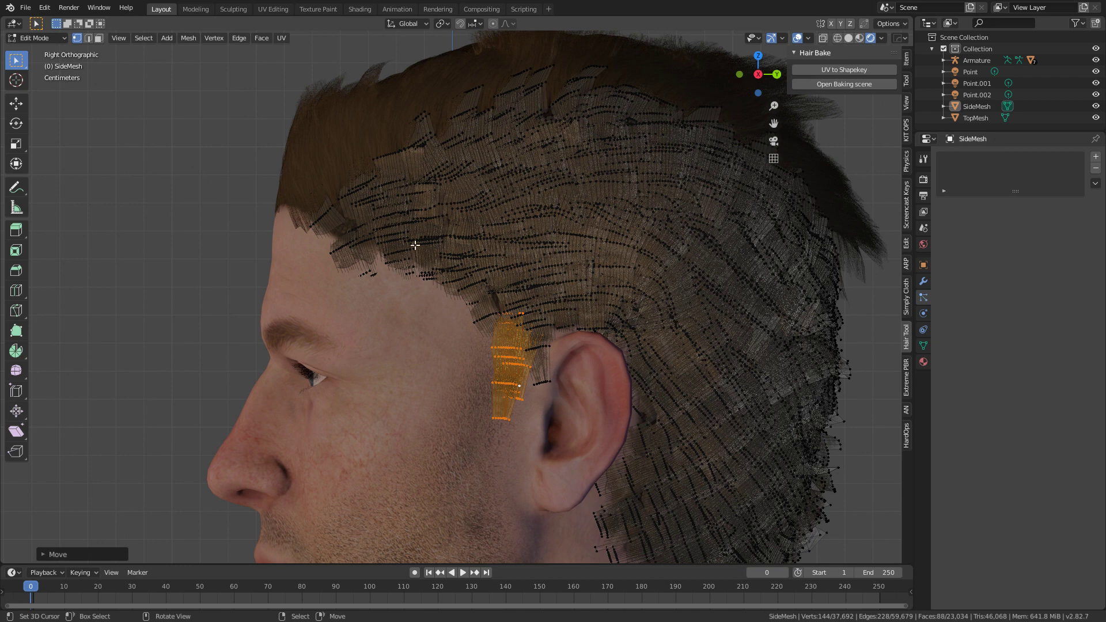
- Circle-select the strands at the left temple hairline in wireframe, shift them up and back with Smooth proportional editing, and leave mesh editing
key(z)
click(395, 266)
click(392, 270)
key(c)
drag(403, 271, 401, 282)
key(Escape)
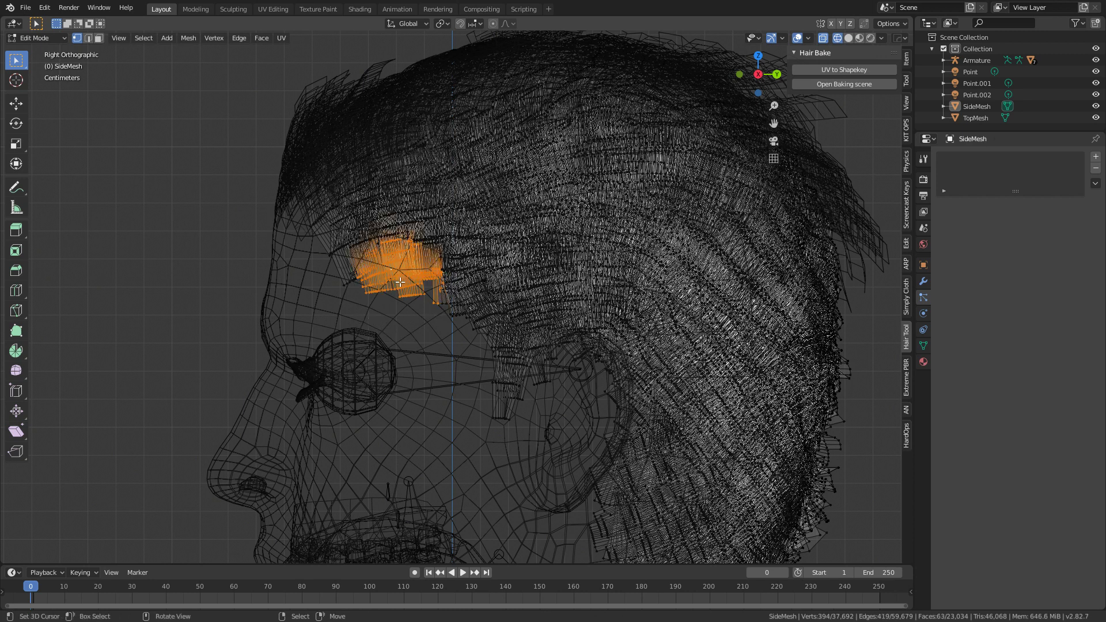
click(506, 24)
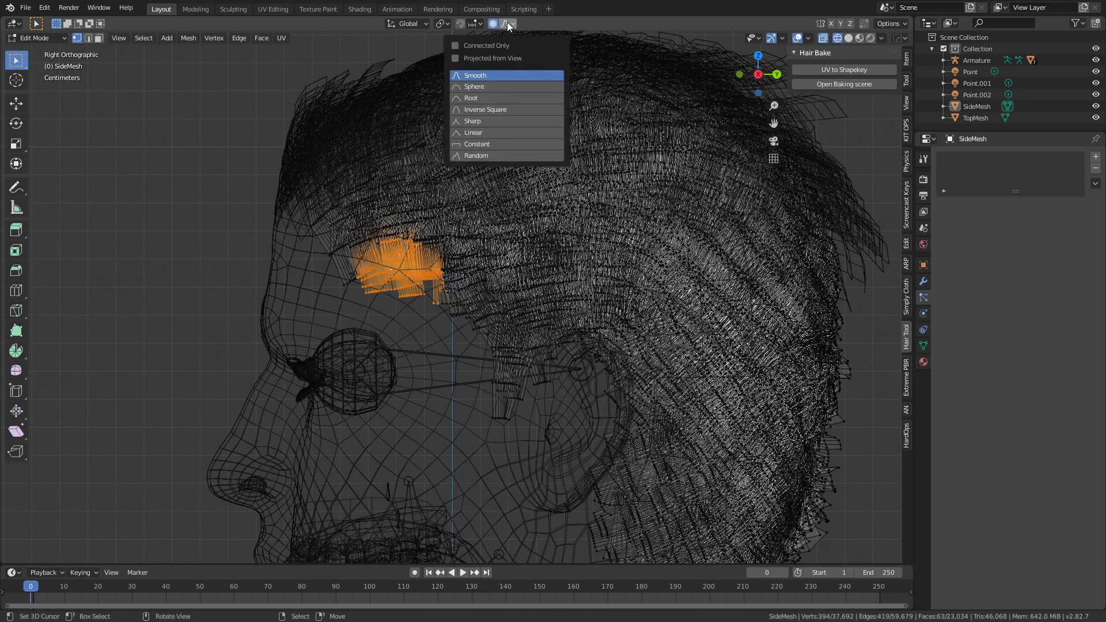
key(z)
click(522, 183)
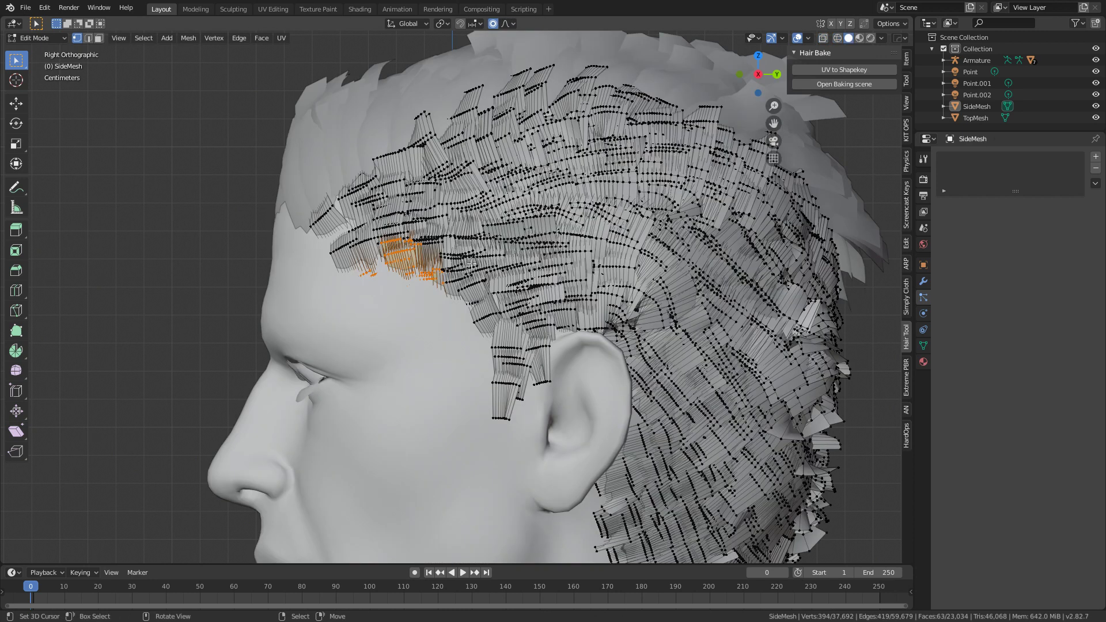
key(g)
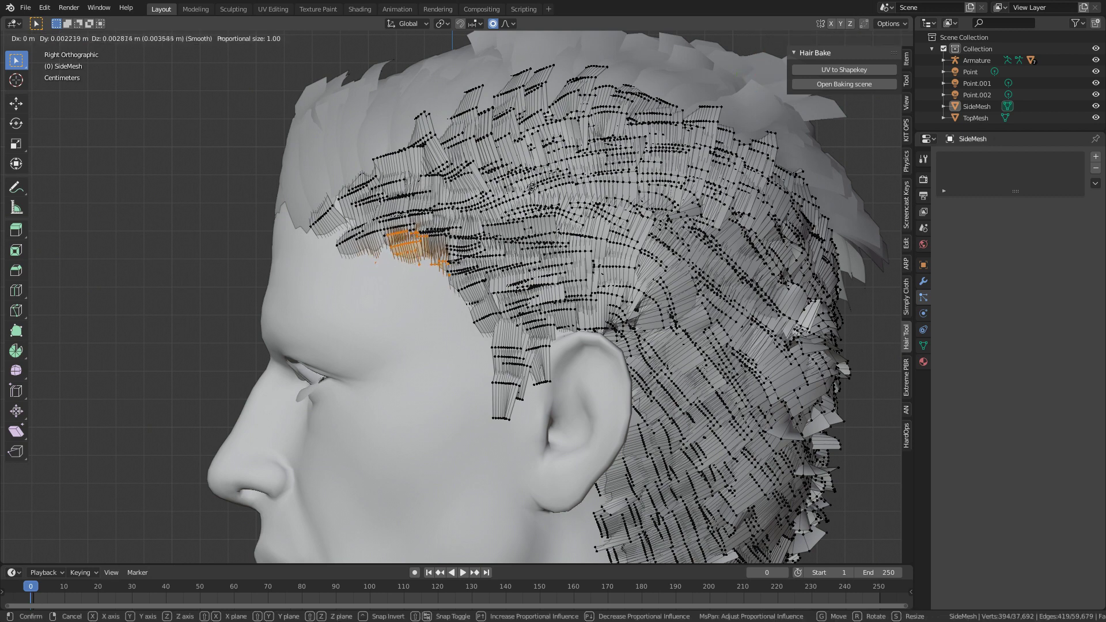
key(r)
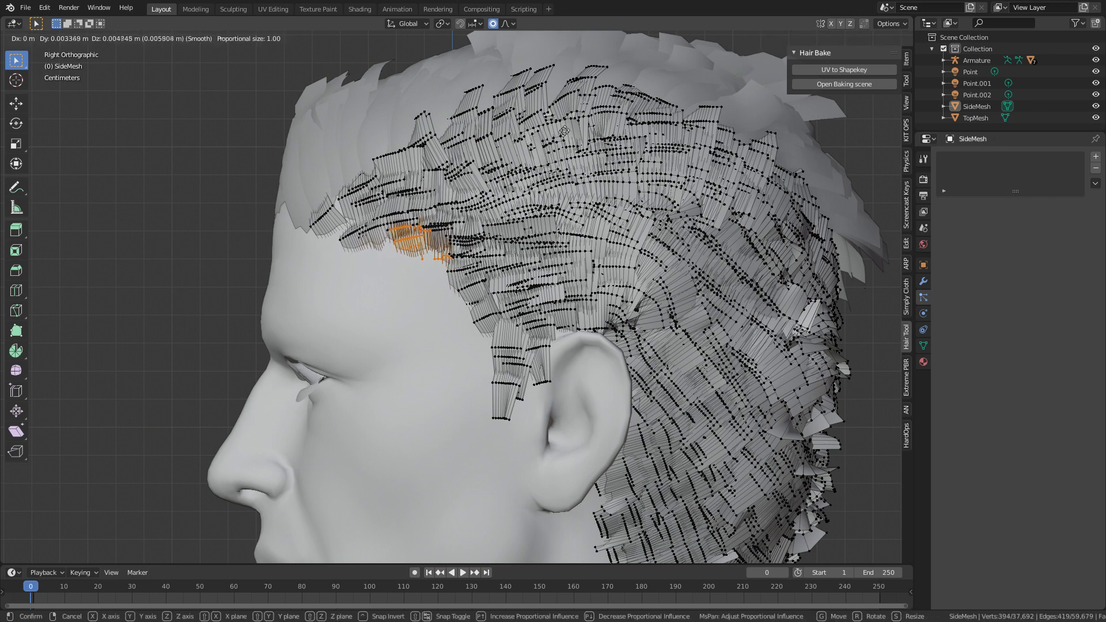
click(567, 151)
mouse_move(567, 151)
middle_down()
mouse_move(549, 290)
mouse_move(368, 271)
middle_up()
key(Tab)
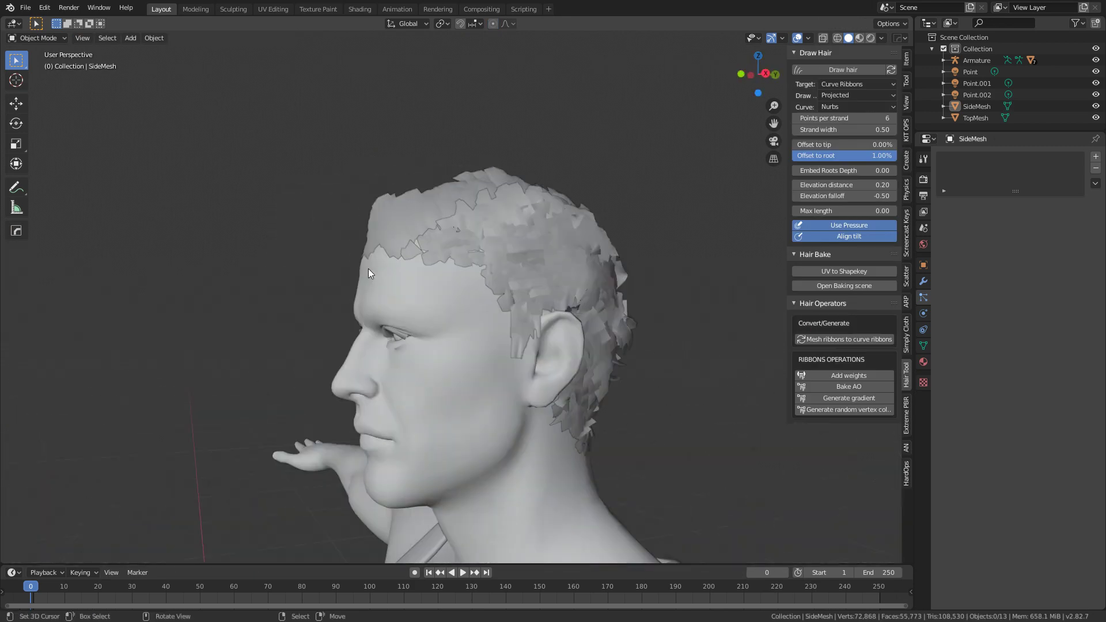
- Turn on rendered shading and examine the hairline, sides and back of the hair from all around the head
click(869, 38)
mouse_move(607, 356)
middle_down()
mouse_move(605, 381)
mouse_move(514, 347)
middle_up()
scroll(510, 329, up, 5)
middle_drag(502, 292, 461, 374)
scroll(448, 389, down, 4)
scroll(440, 410, down, 3)
middle_drag(440, 411, 358, 424)
scroll(460, 403, up, 2)
middle_drag(568, 396, 414, 342)
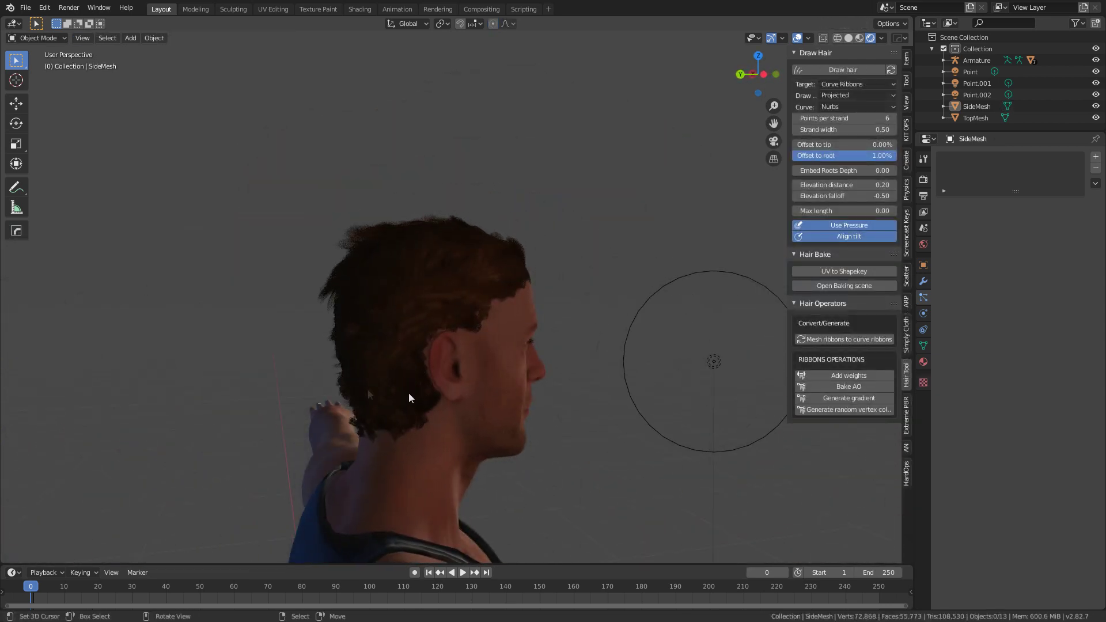
middle_drag(741, 479, 595, 379)
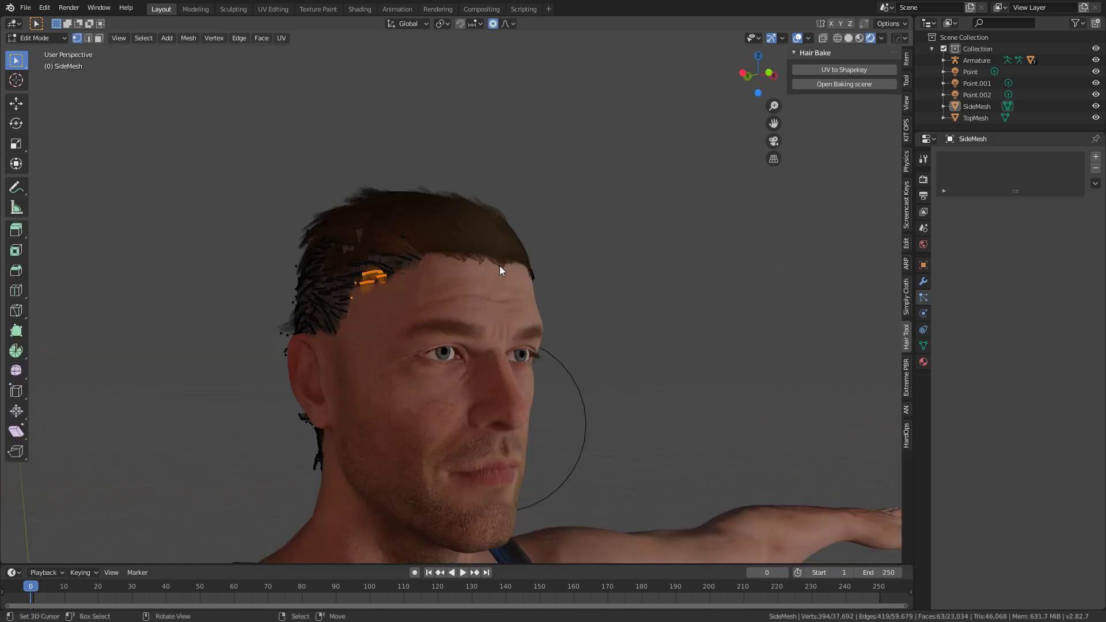
- Open TopMesh for editing and rotate the tip of a front hairline strand about 52° with proportional size 0.03
key(Tab)
key(Tab)
scroll(479, 277, up, 5)
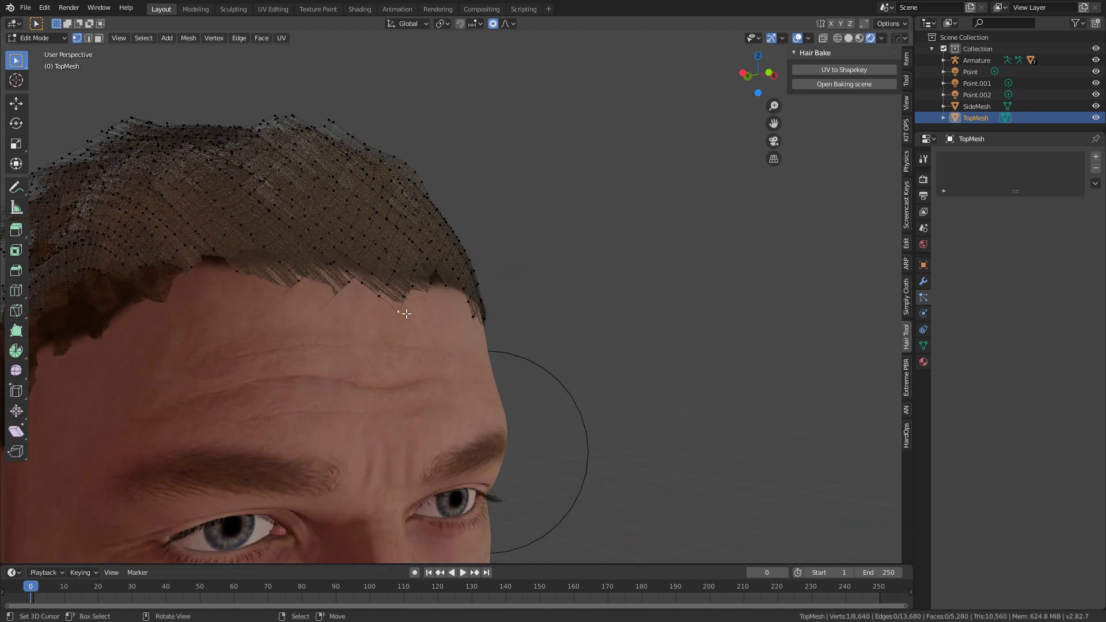
key(ctrl+KP_Add)
key(r)
scroll(505, 340, up, 8)
scroll(505, 340, up, 3)
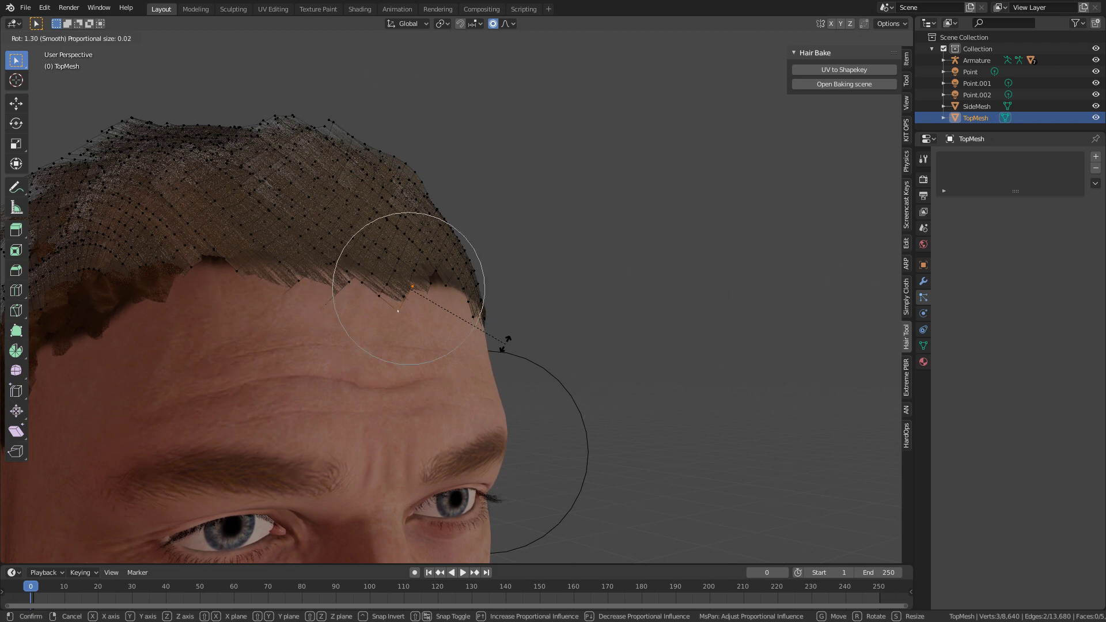
scroll(453, 365, down, 2)
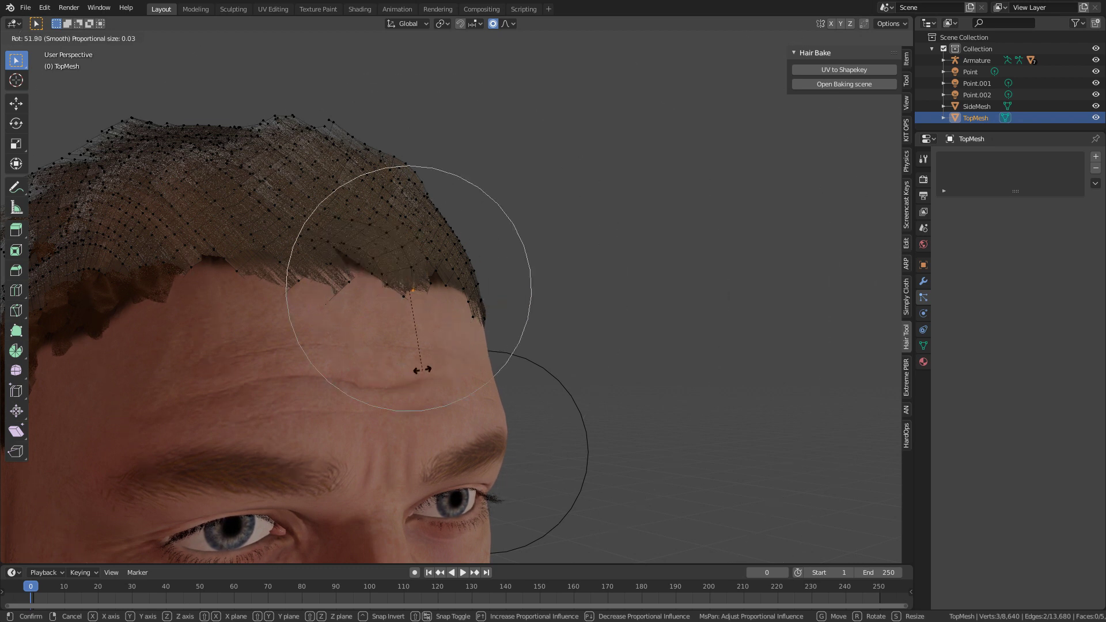
click(425, 369)
- Rotate the neighbouring front strand's tip vertices with proportional editing to even out the fringe above the forehead
click(348, 286)
ctrl+click(358, 290)
key(r)
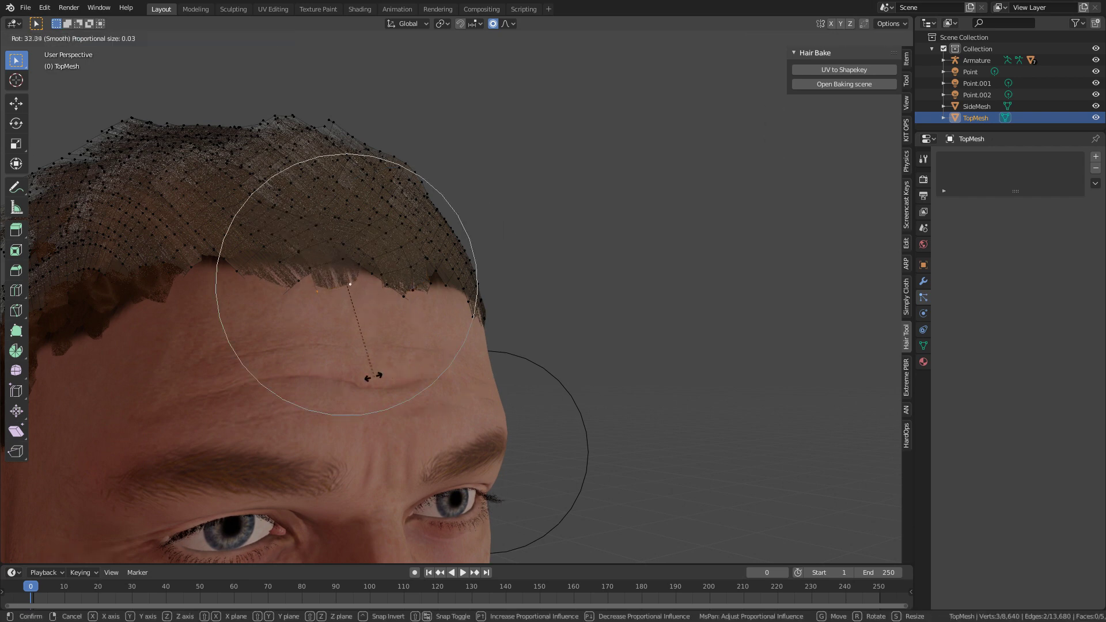
click(354, 378)
- Move the rotated front strand tip toward the forehead in the right orthographic view
middle_drag(355, 377, 569, 329)
key(KP_3)
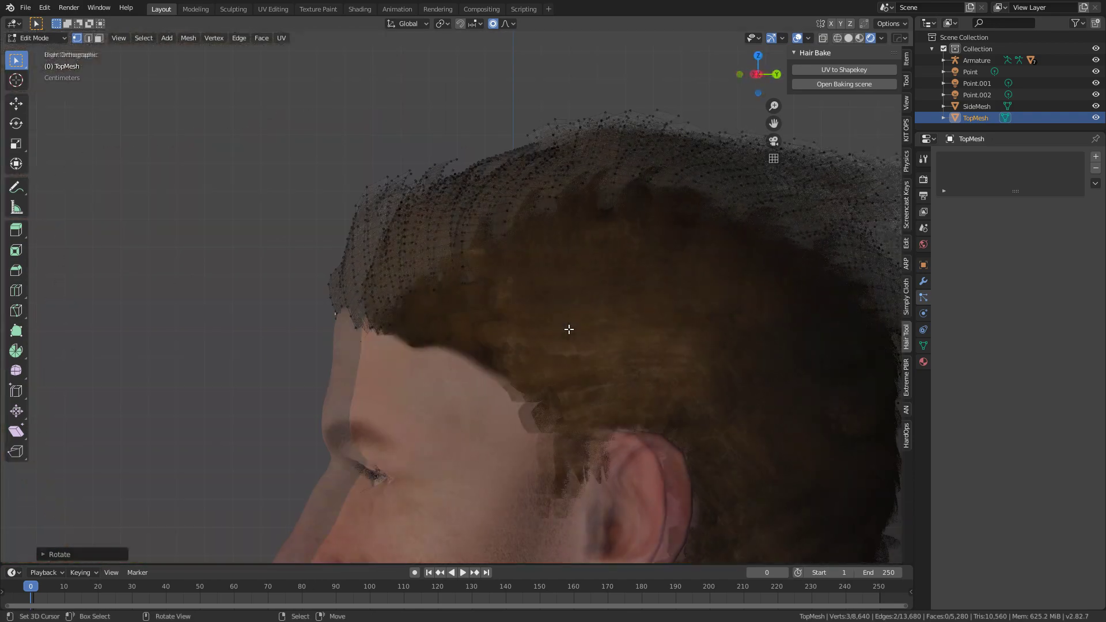
key(KP_1)
key(KP_3)
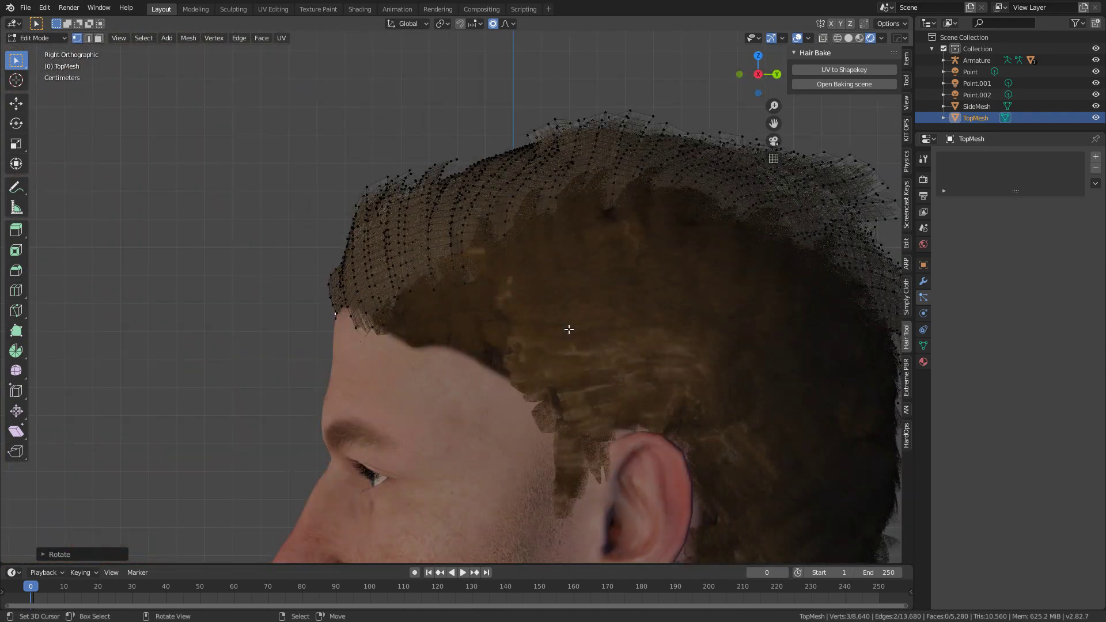
key(g)
click(610, 279)
- Move the front strand tip along the global Z axis with the proportional size enlarged to 0.06
middle_drag(469, 276, 571, 288)
scroll(326, 326, up, 3)
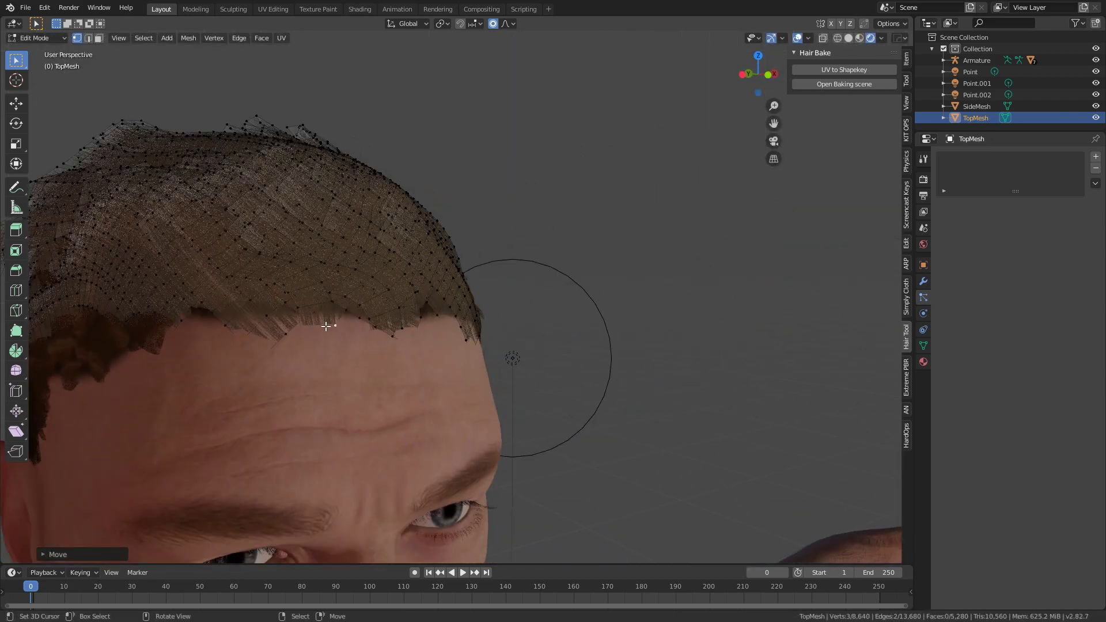
key(g)
key(z)
scroll(317, 316, down, 4)
click(318, 316)
- Shift the same front strand tip along the global Y axis using proportional editing
middle_drag(317, 316, 431, 346)
key(g)
key(x)
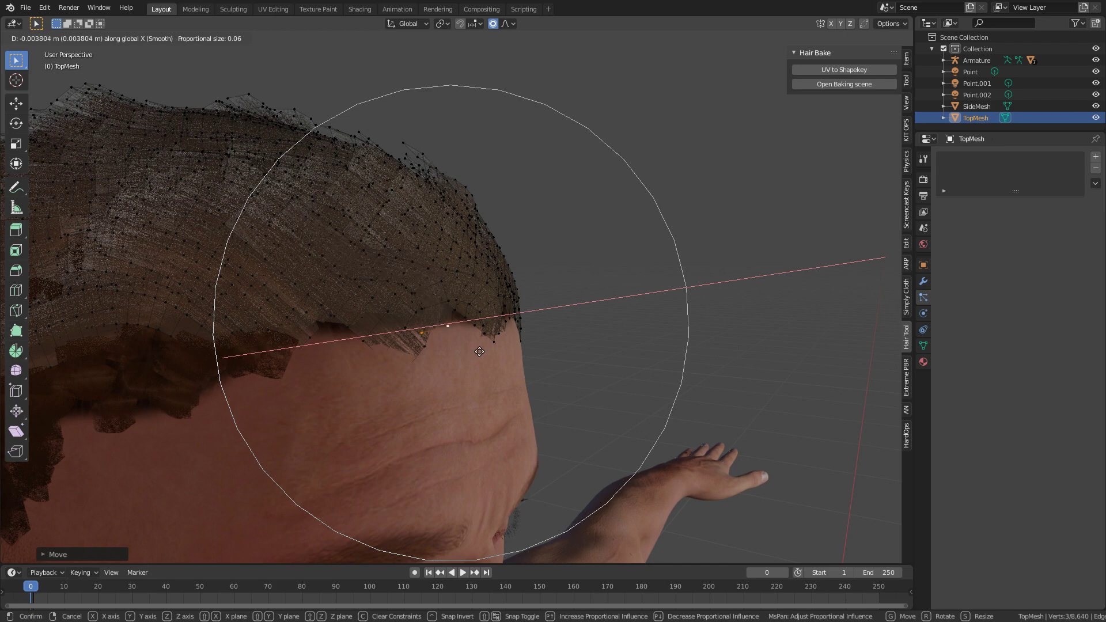
key(y)
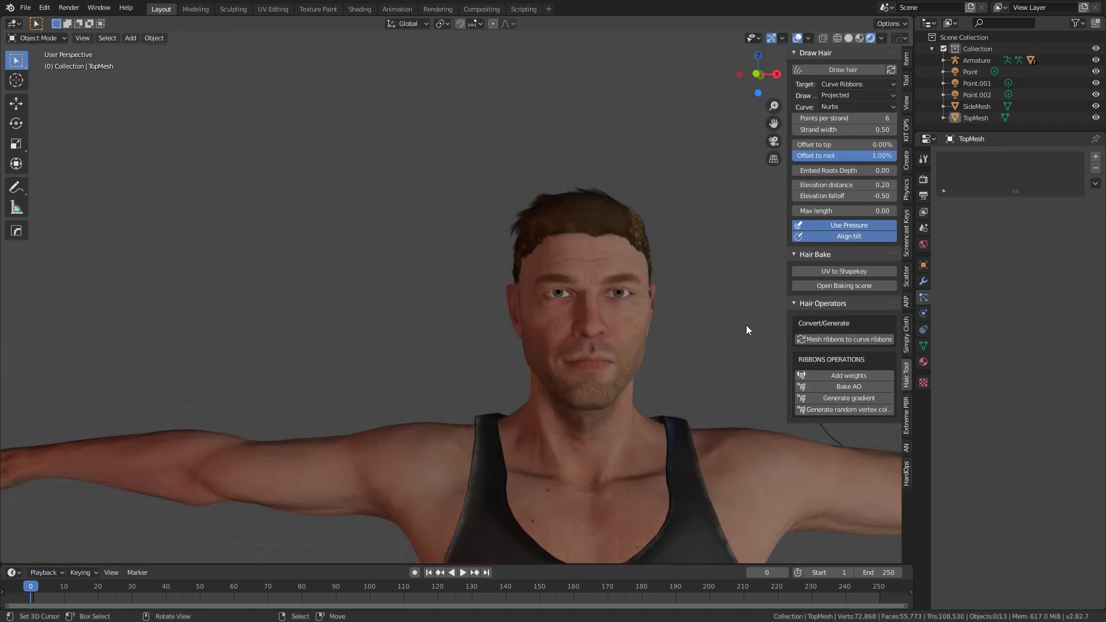